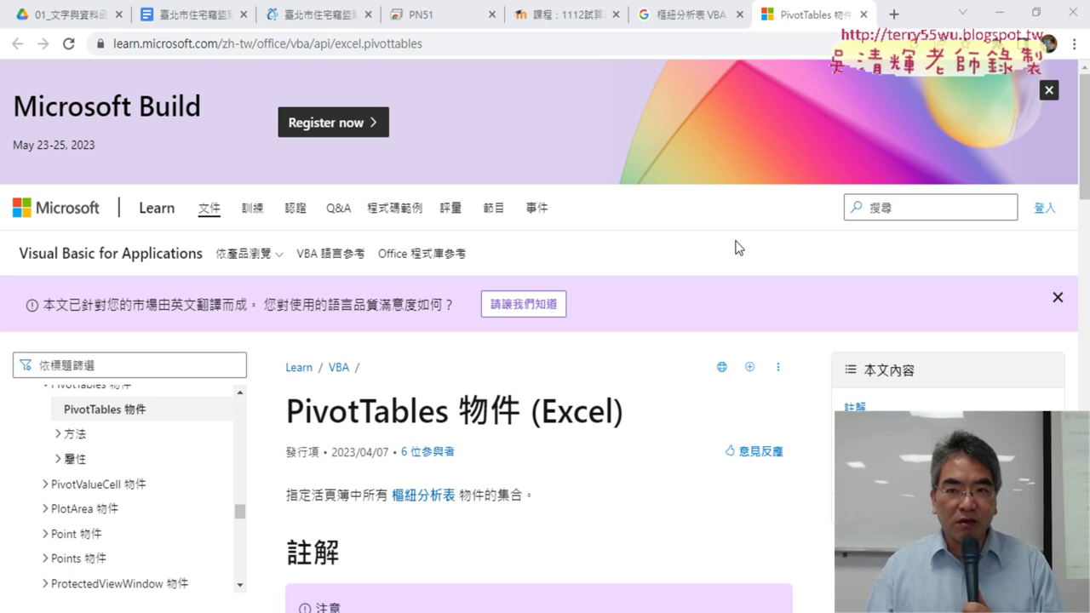
Look over the Google results for 樞紐分析表 VBA.
click(681, 15)
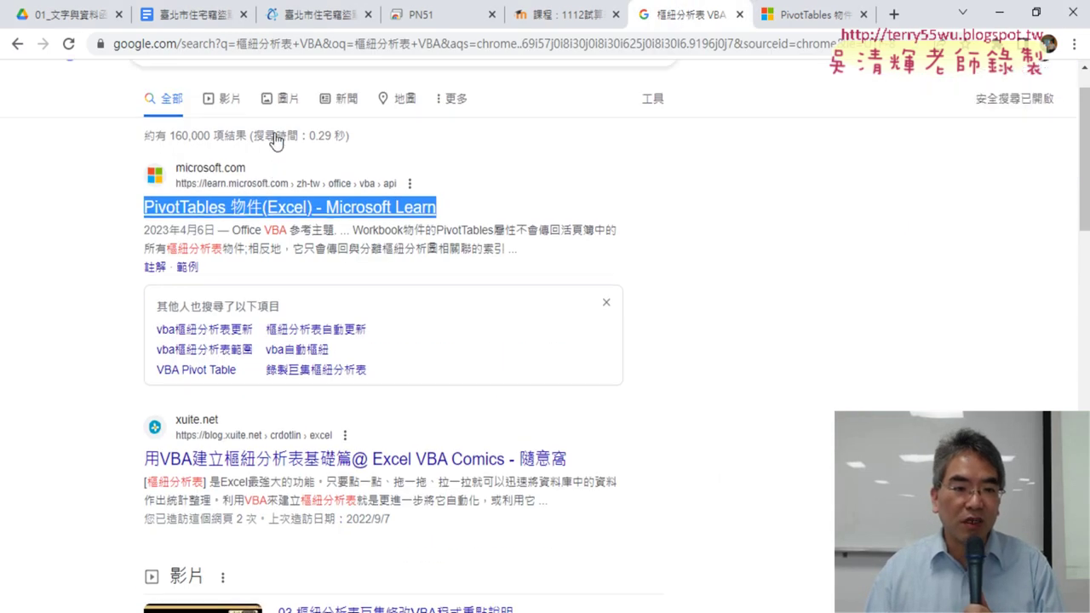
scroll(264, 170, up, 1)
click(578, 268)
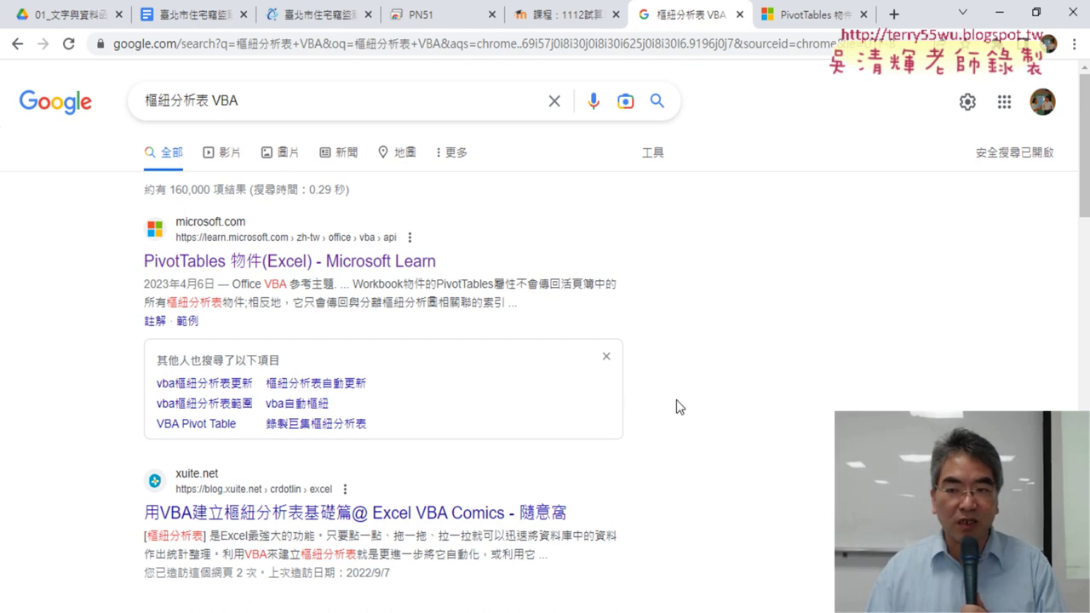
Scroll the PivotTables object reference through its examples and Add/Item methods and properties.
click(810, 15)
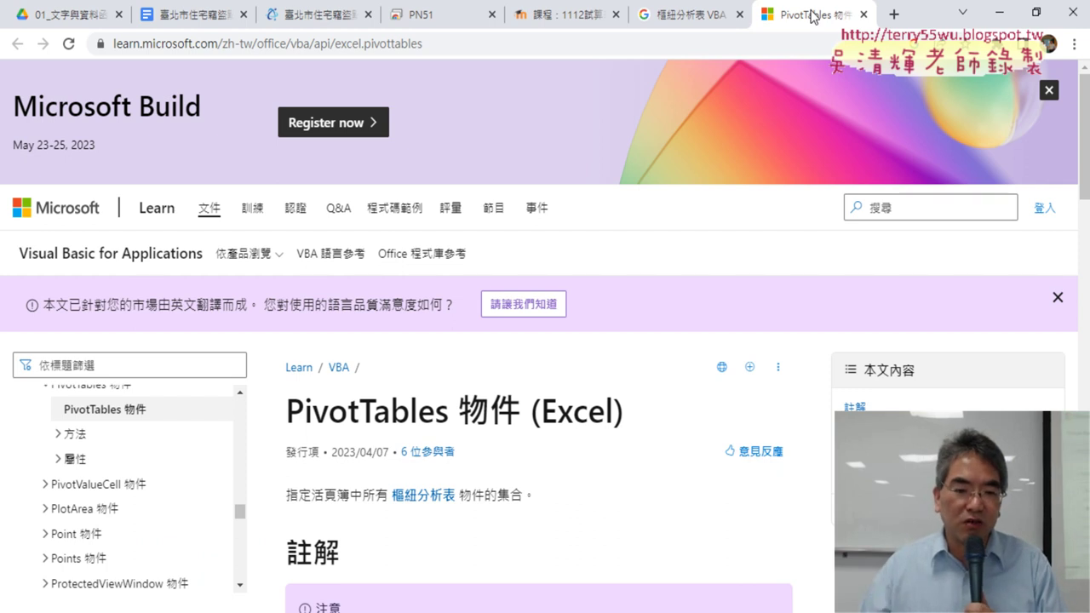
scroll(754, 347, down, 3)
scroll(755, 369, down, 2)
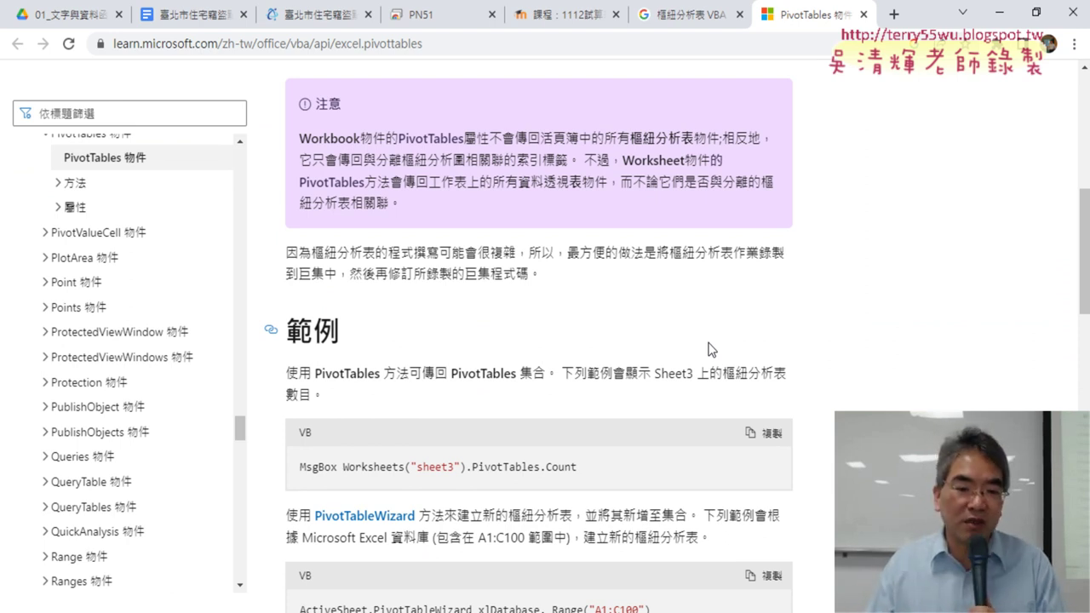
scroll(712, 349, down, 3)
scroll(712, 351, down, 3)
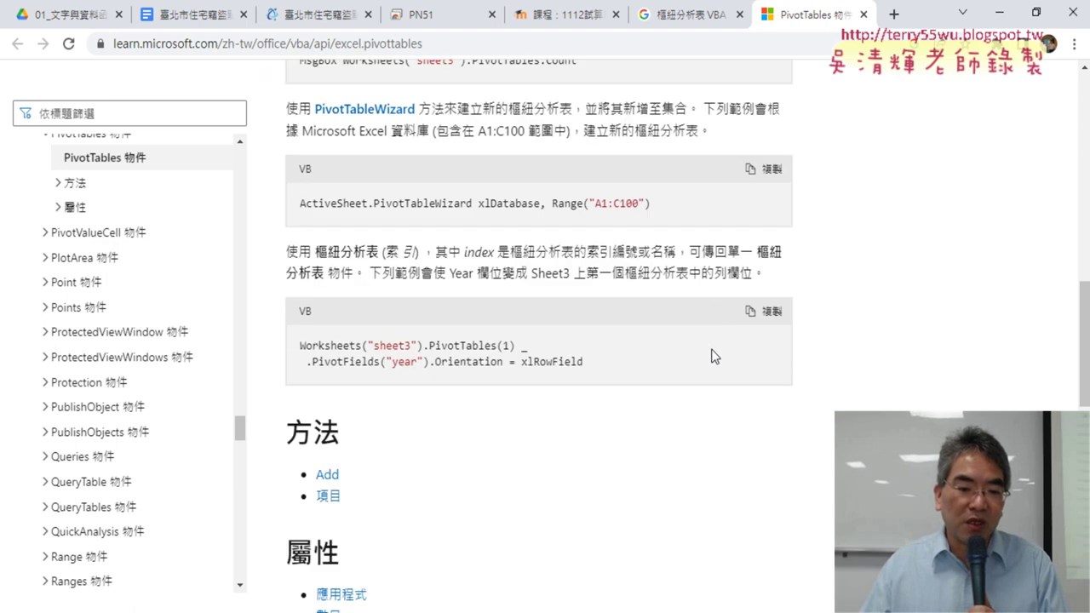
scroll(714, 356, down, 1)
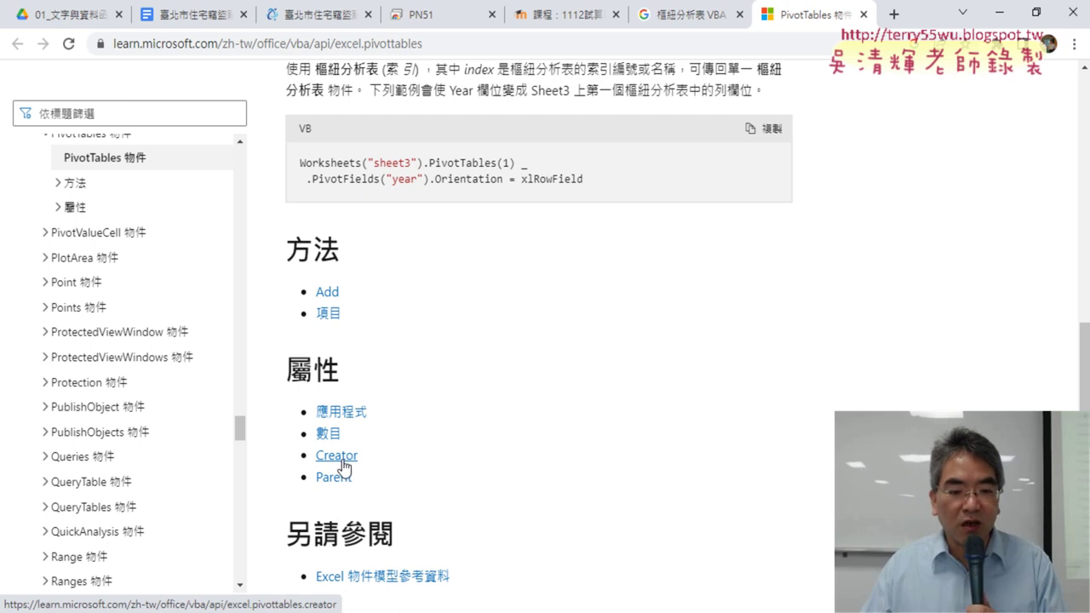
Scroll the 樞紐分析表 VBA results to the blogspot VBA pivot table article and open it.
click(681, 17)
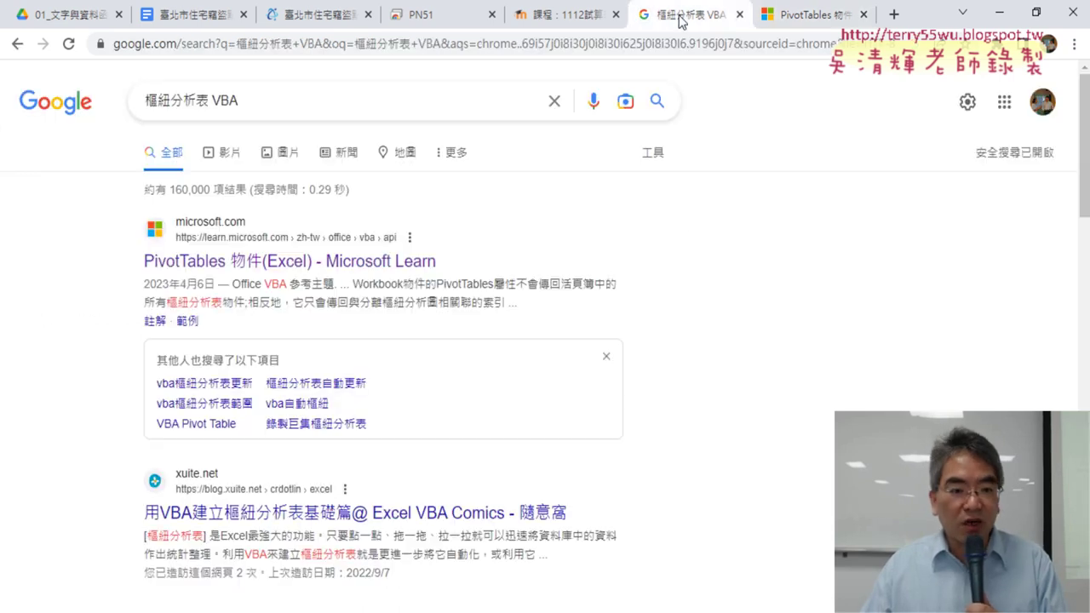
scroll(715, 345, down, 4)
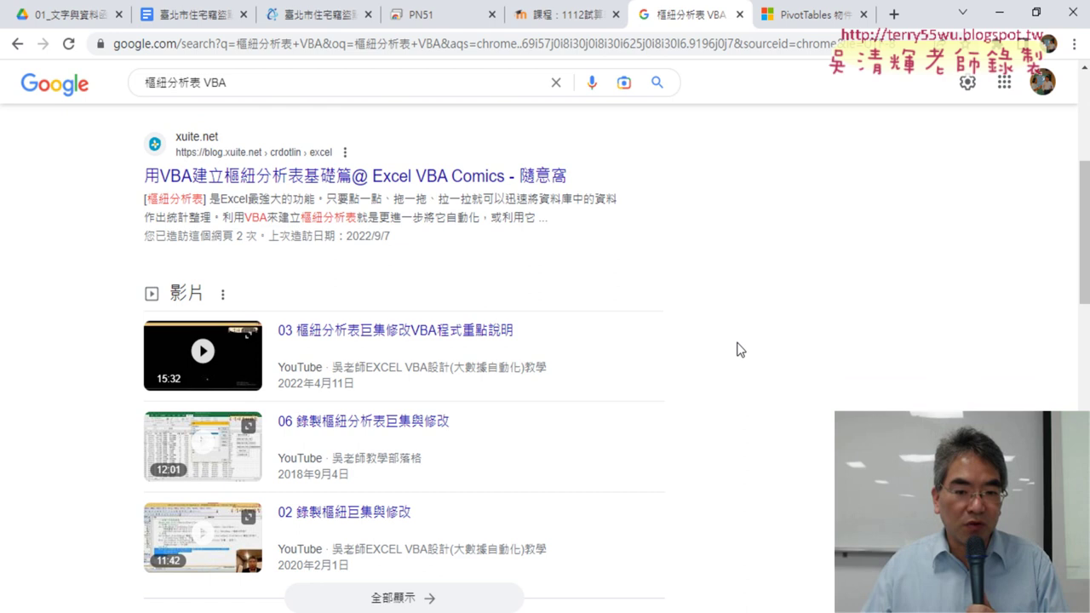
scroll(739, 349, down, 1)
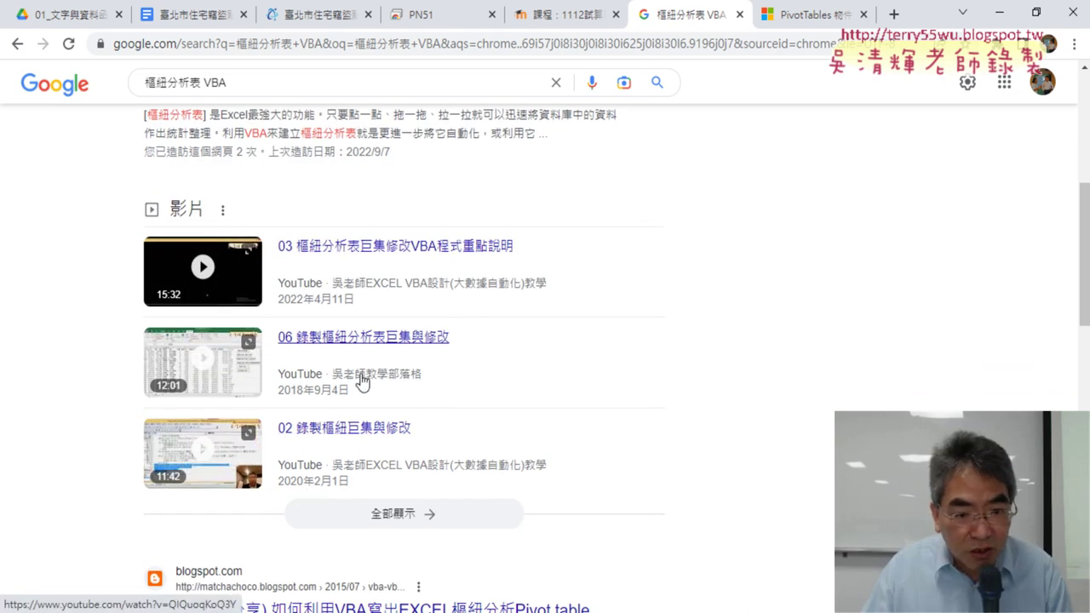
scroll(754, 400, down, 1)
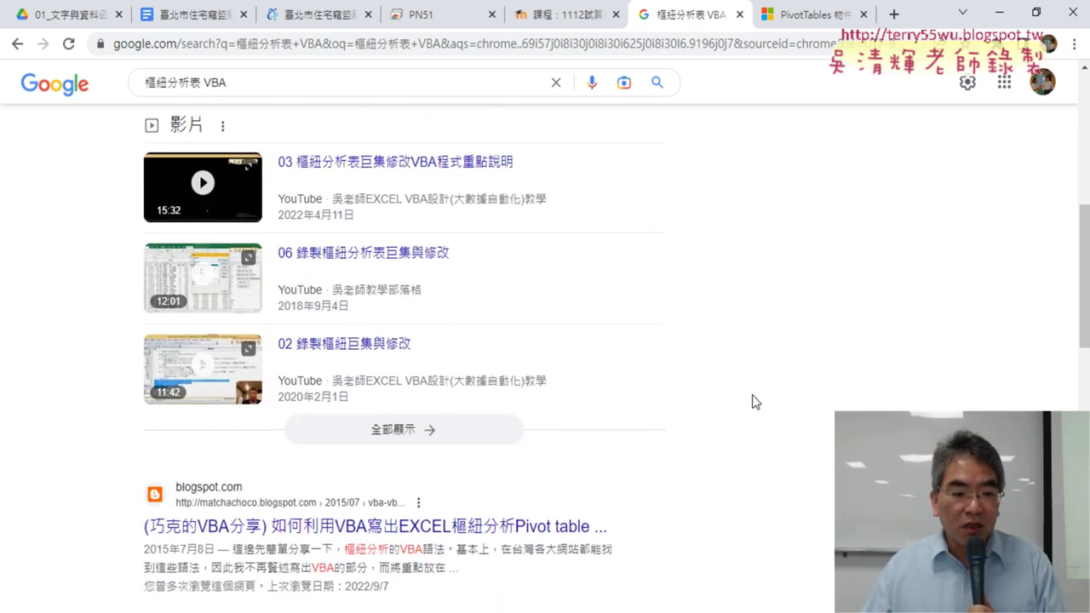
scroll(754, 401, down, 1)
scroll(754, 402, down, 1)
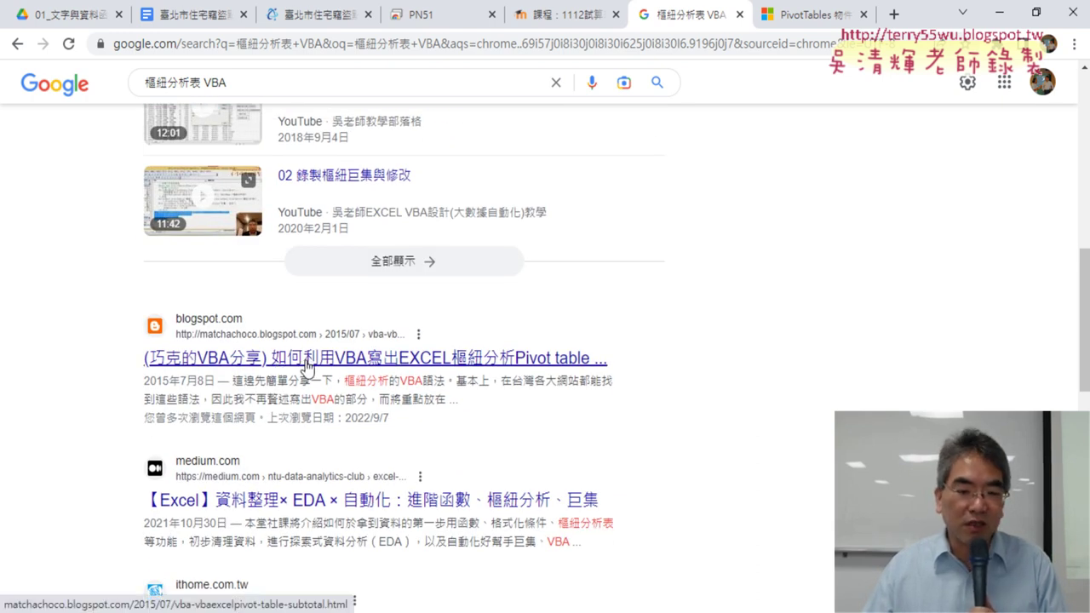
drag(144, 358, 264, 362)
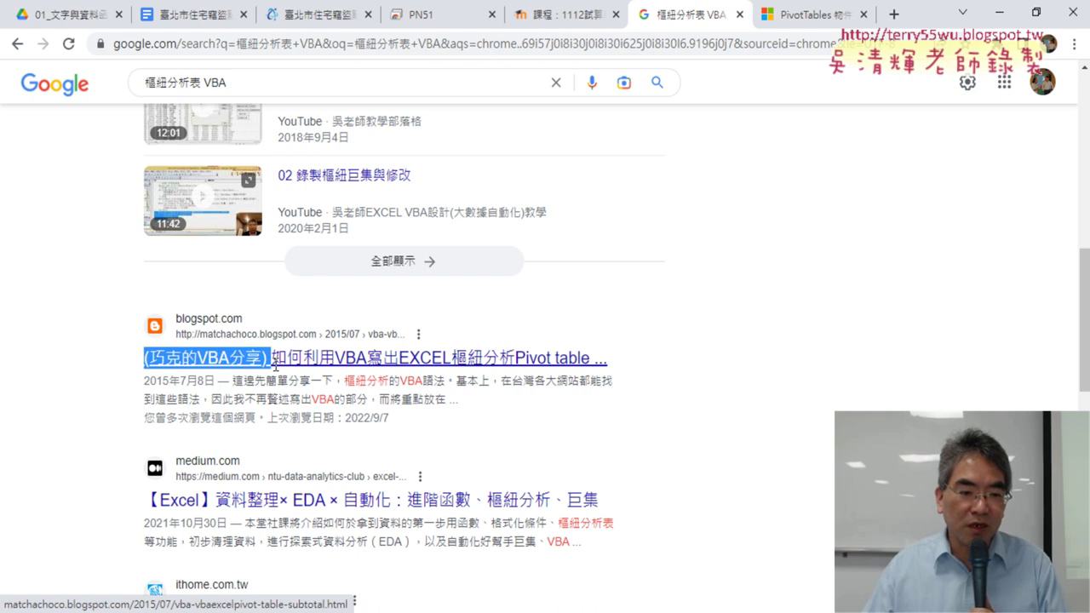
drag(275, 364, 569, 371)
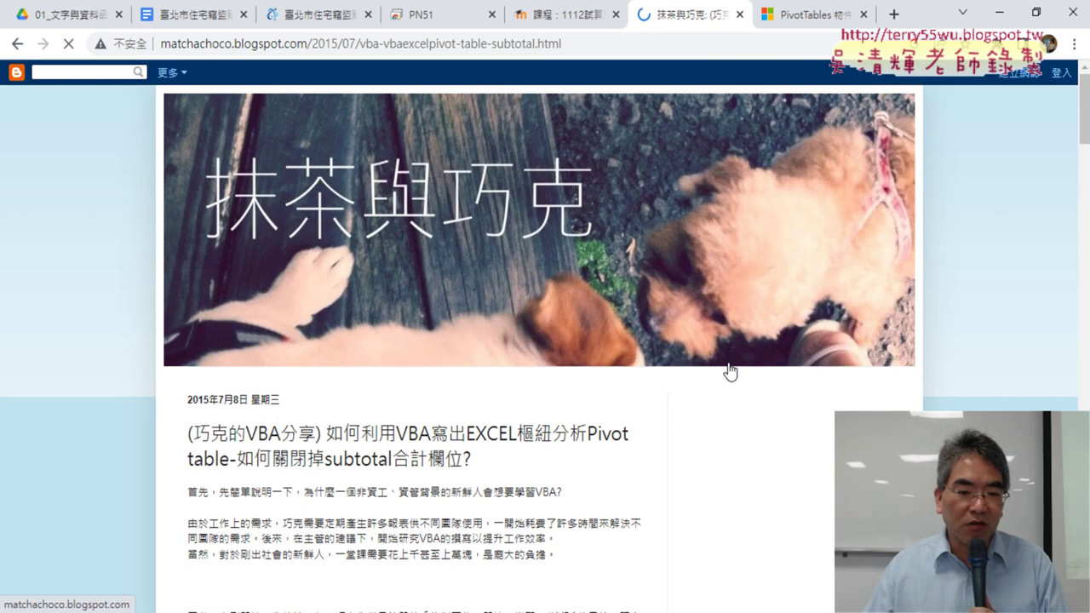
Scroll the blog introduction, highlighting passages about learning VBA from recorded macros.
scroll(730, 372, down, 2)
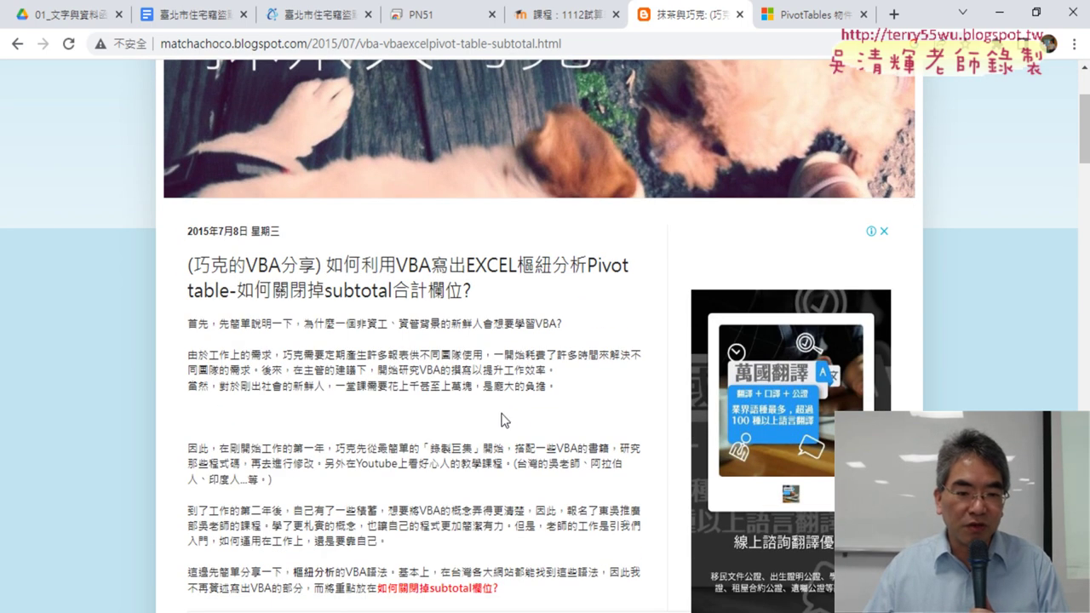
scroll(570, 411, down, 2)
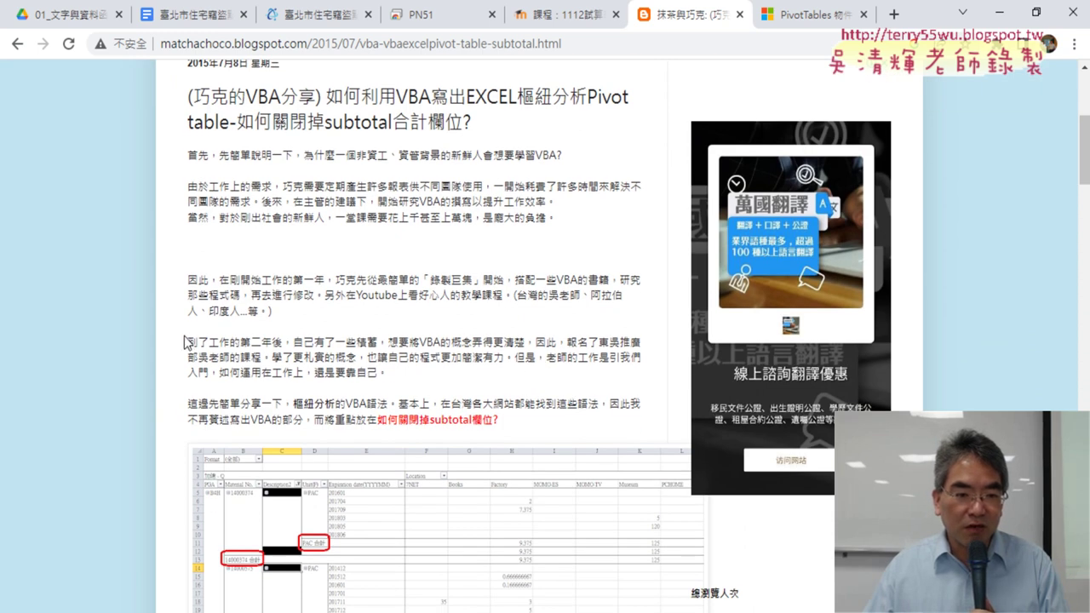
drag(189, 341, 272, 342)
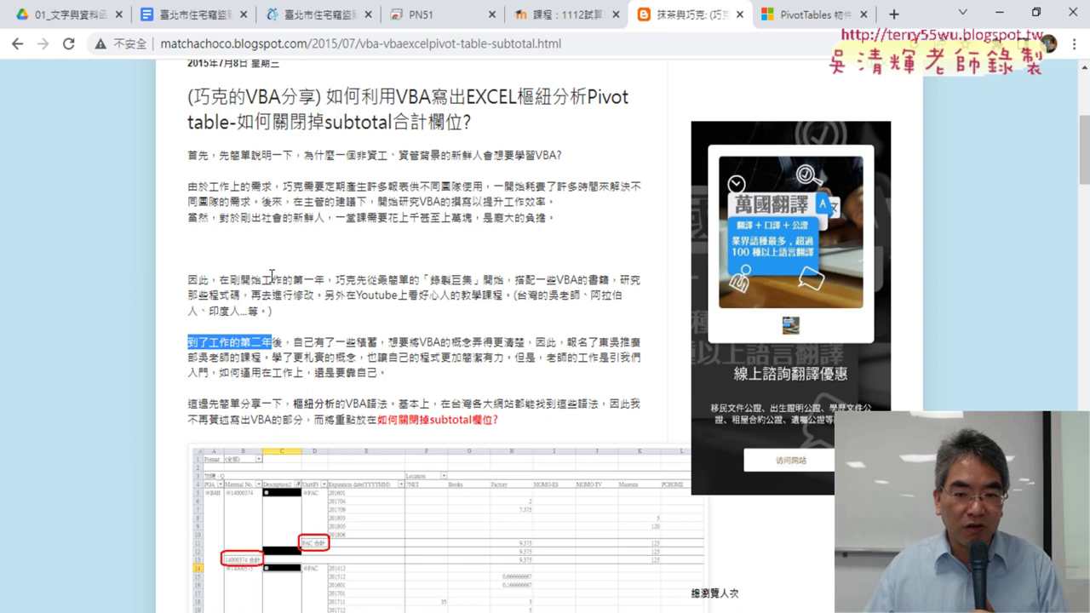
mouse_move(270, 279)
mouse_down()
mouse_move(486, 279)
mouse_move(487, 297)
mouse_move(581, 295)
mouse_up()
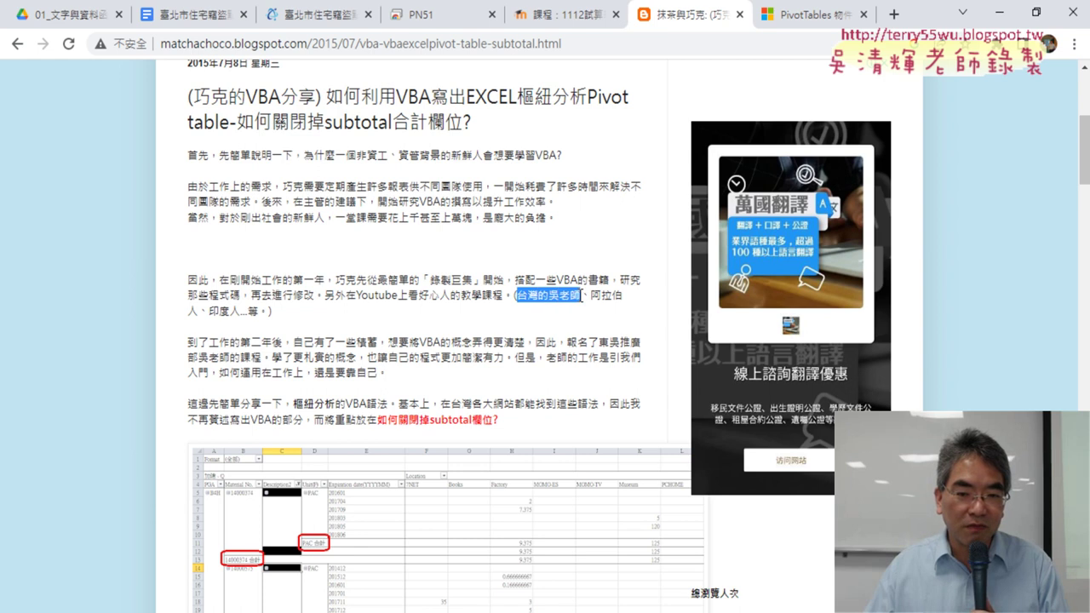
mouse_move(591, 295)
mouse_down()
mouse_move(242, 311)
mouse_move(259, 312)
mouse_up()
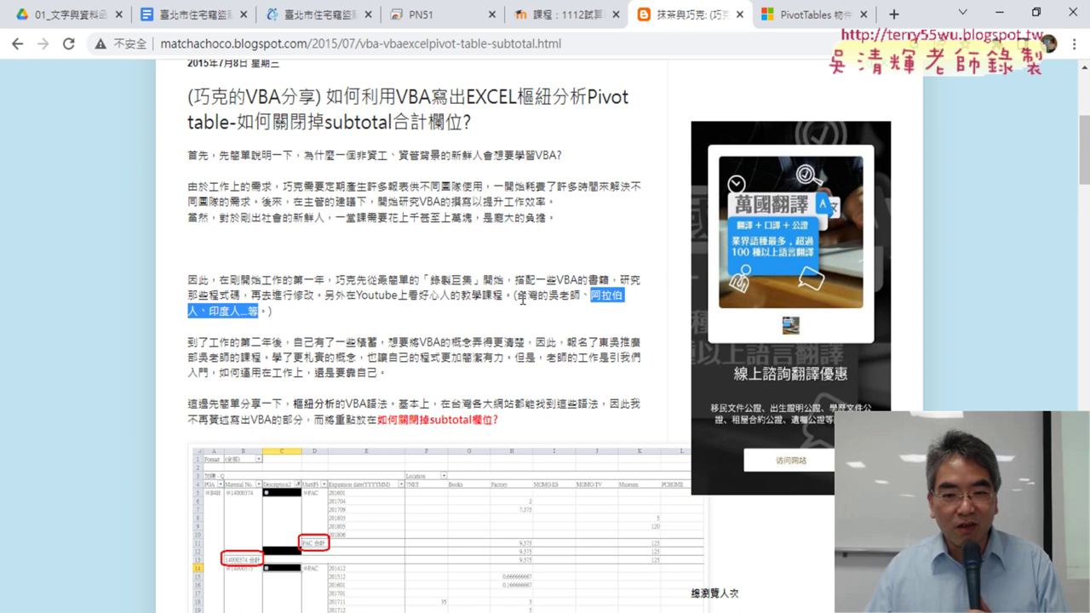
drag(517, 295, 580, 295)
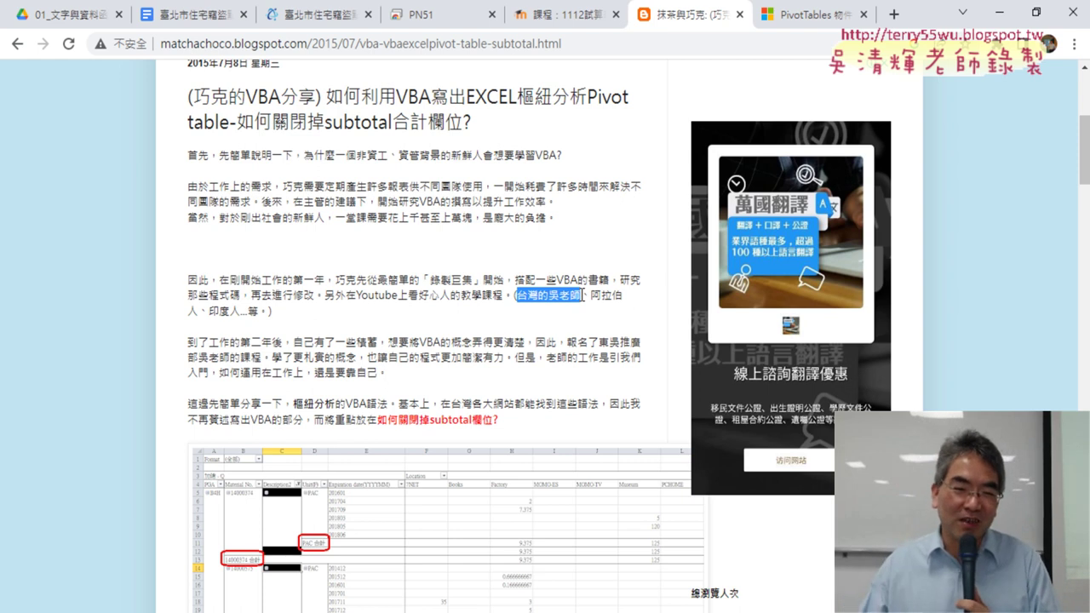
Close the PivotTables documentation tab and minimize Chrome to reveal the yearly-count workbook.
click(16, 52)
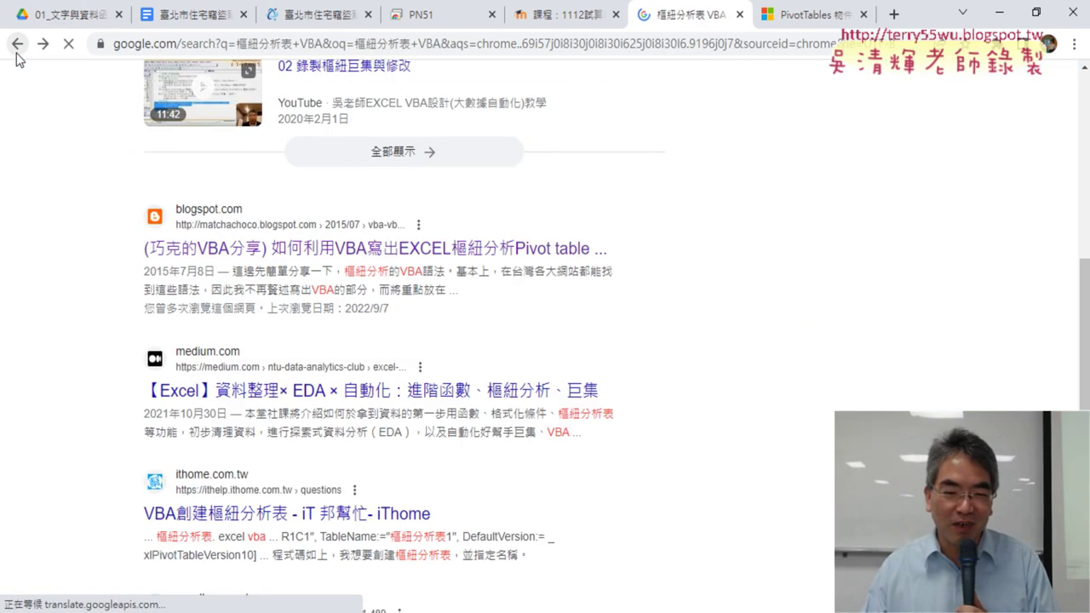
scroll(47, 106, up, 3)
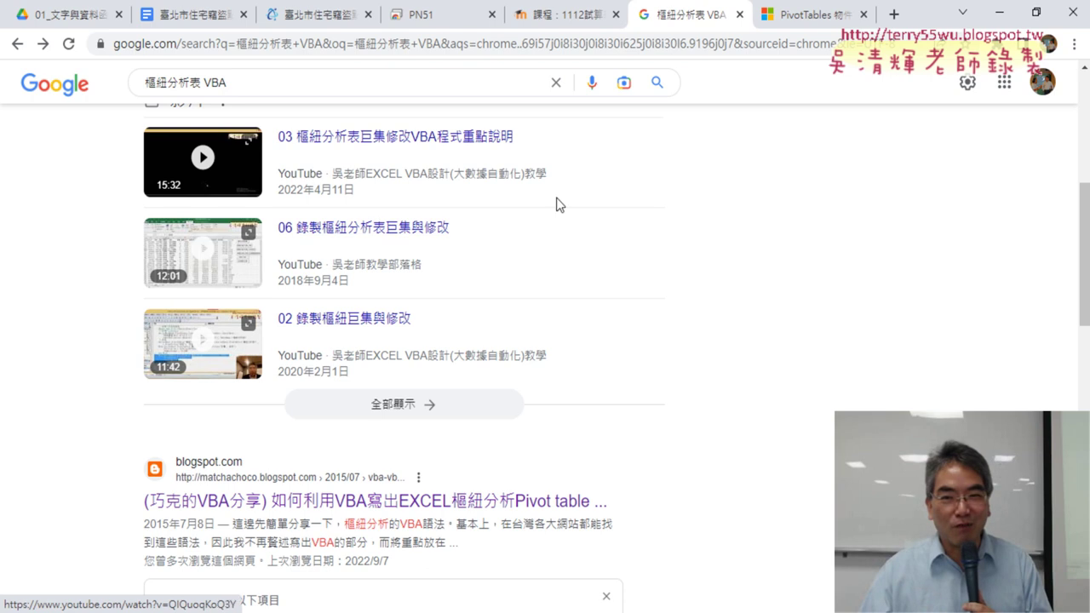
click(863, 14)
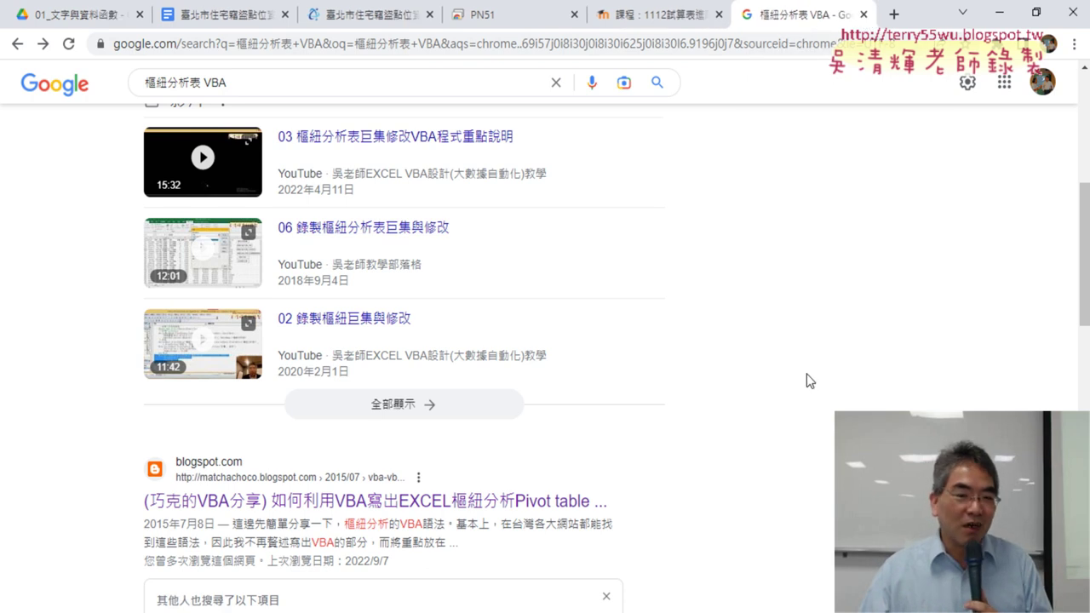
click(999, 11)
click(394, 355)
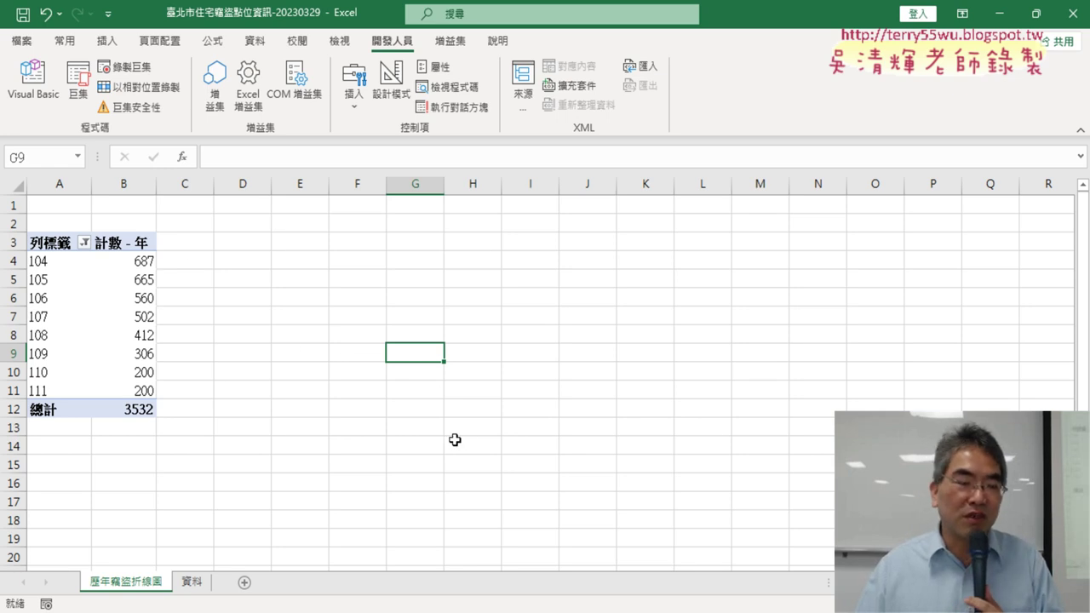
click(239, 240)
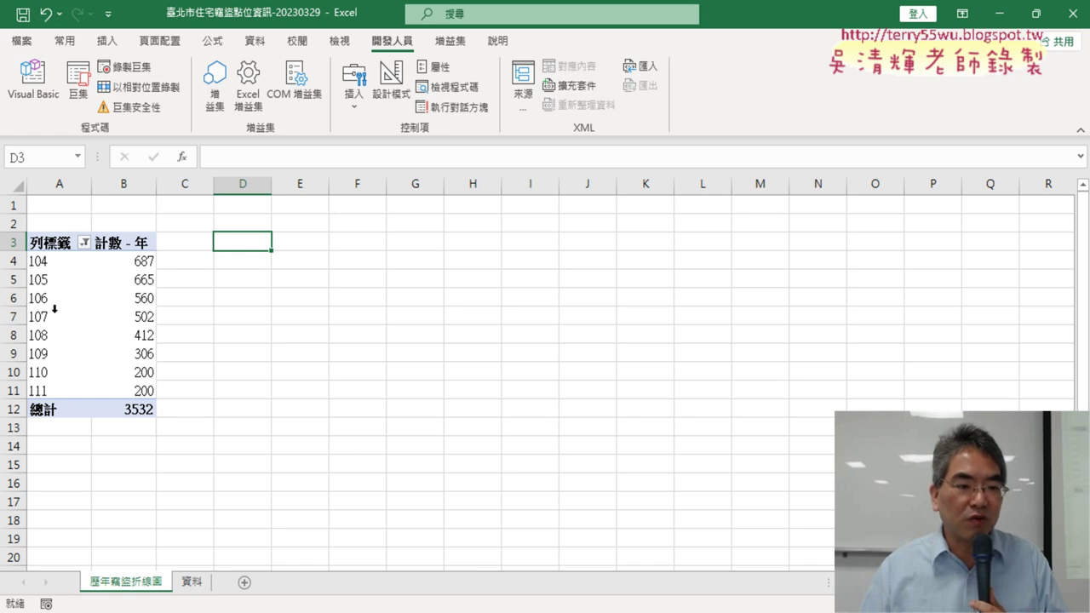
Insert a Line with Markers pivot chart plotting the yearly counts 104–111.
click(93, 309)
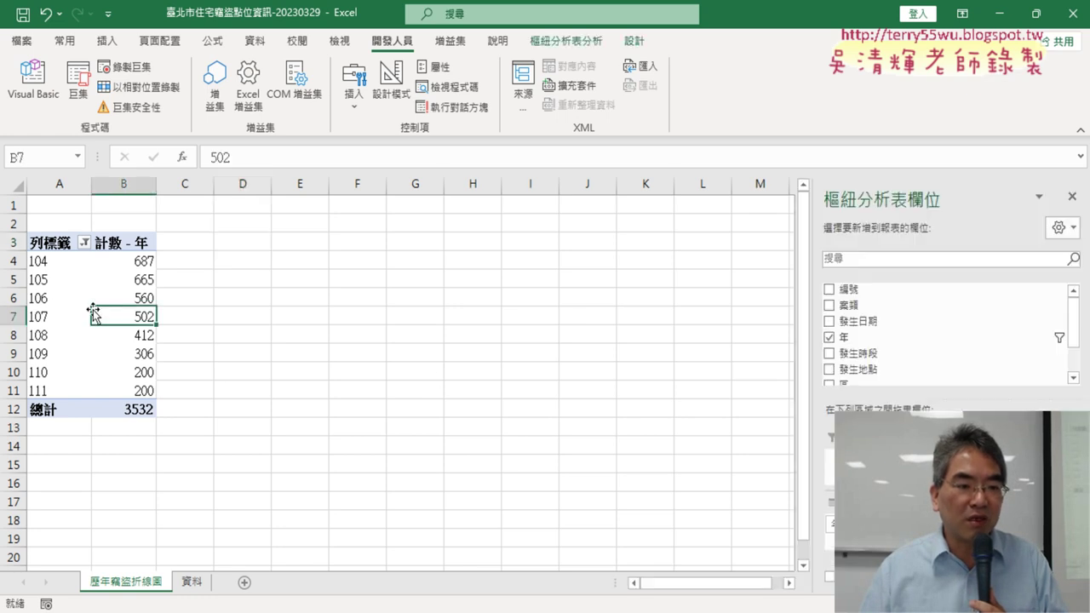
click(109, 40)
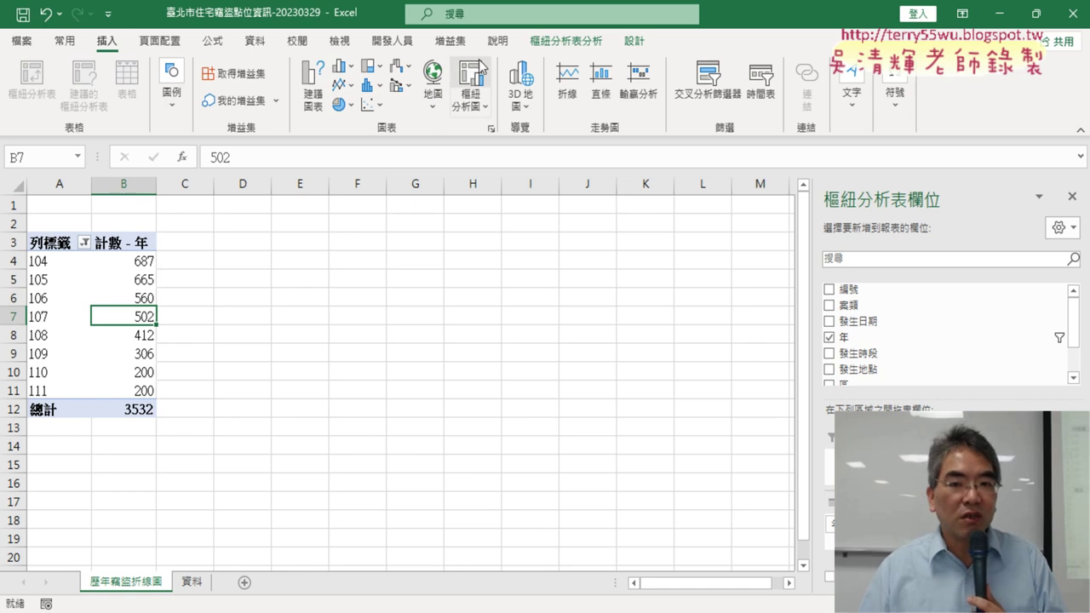
click(565, 41)
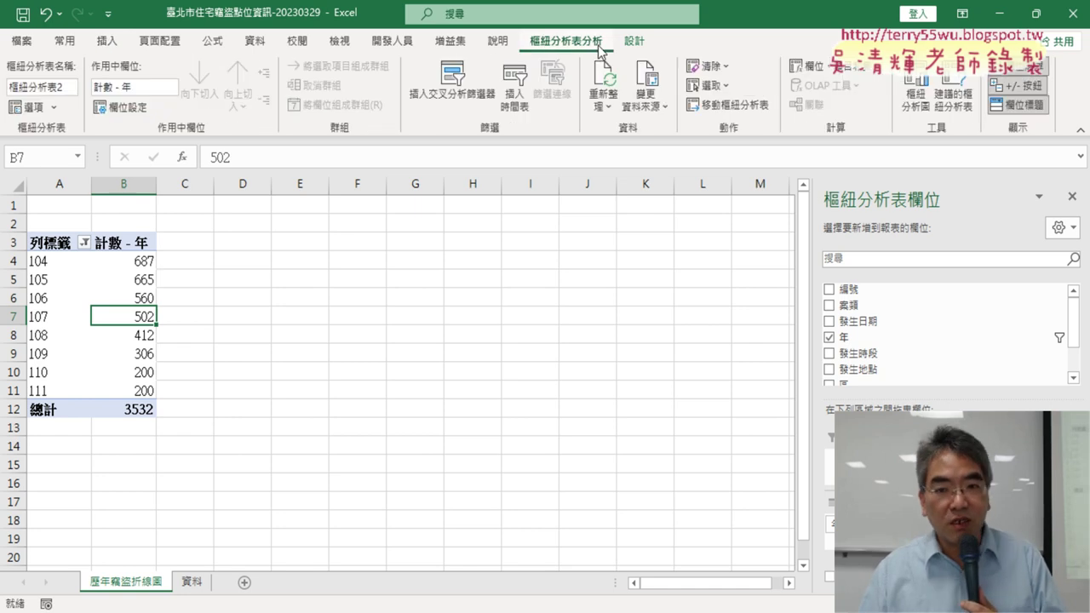
click(914, 99)
click(390, 181)
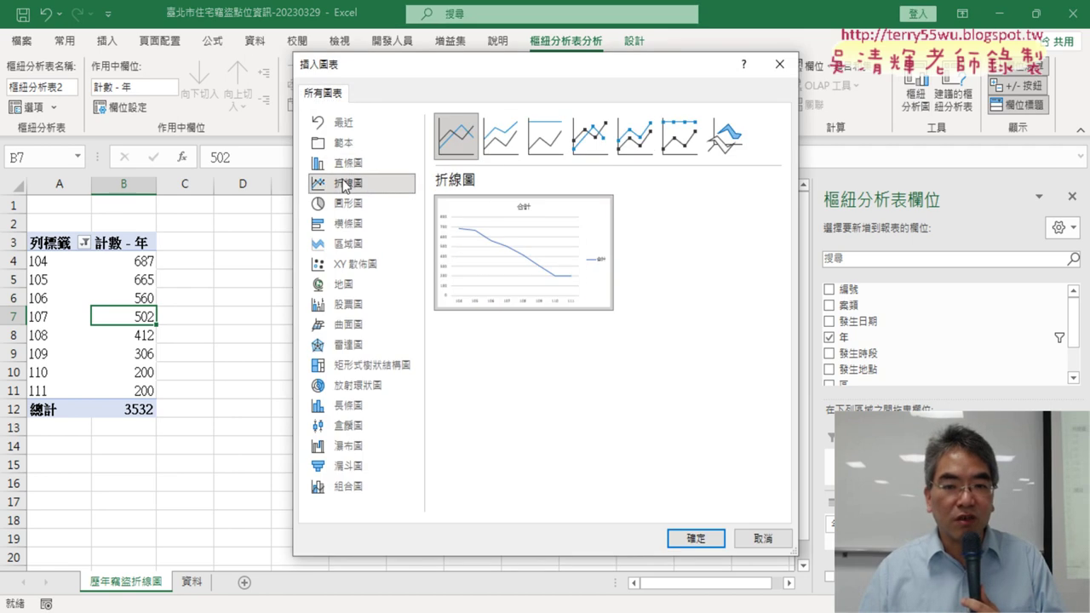
click(590, 137)
click(710, 548)
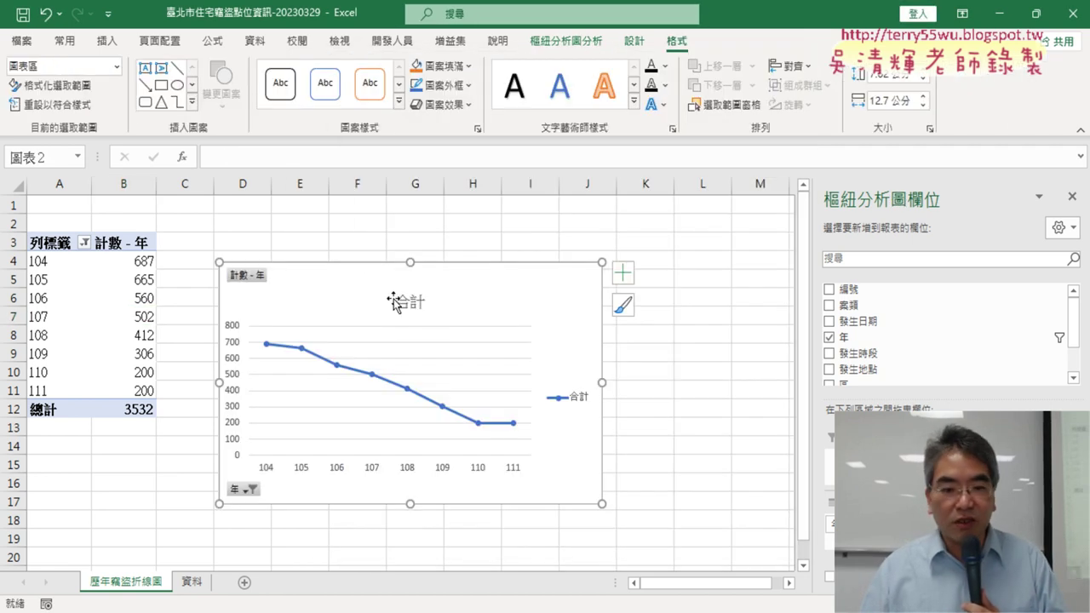
Point out the chart's 合計 title, legend and chart area, then delete the pivot chart.
drag(291, 289, 293, 233)
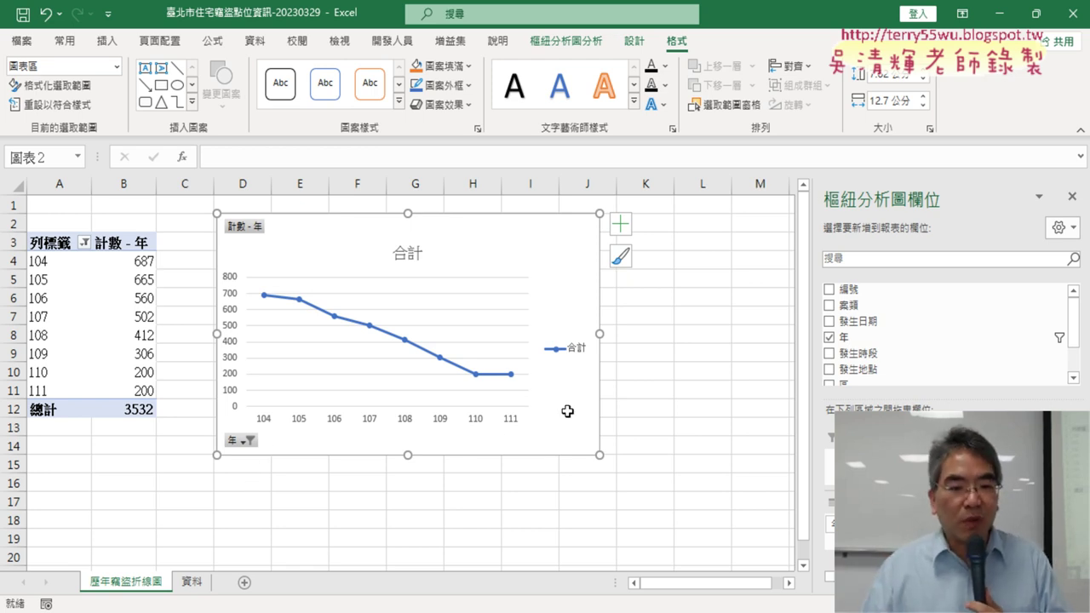
click(404, 252)
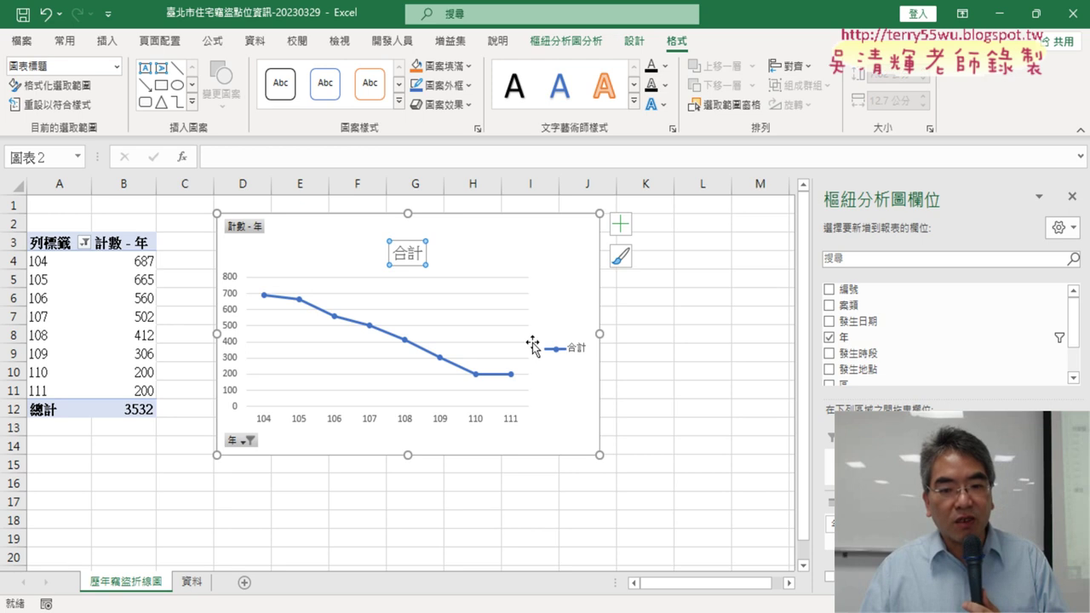
click(570, 351)
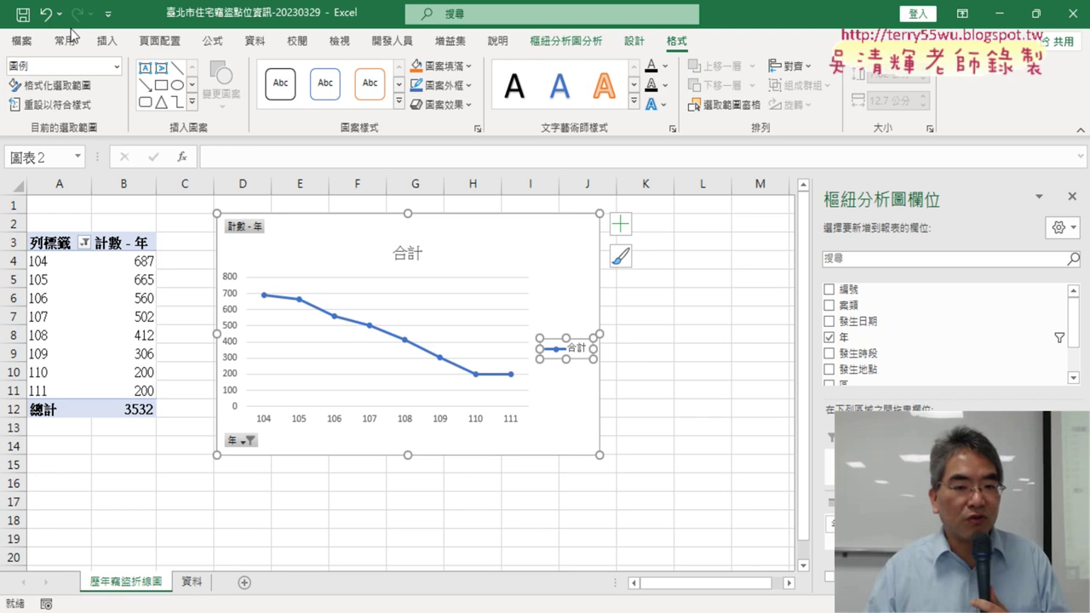
click(333, 248)
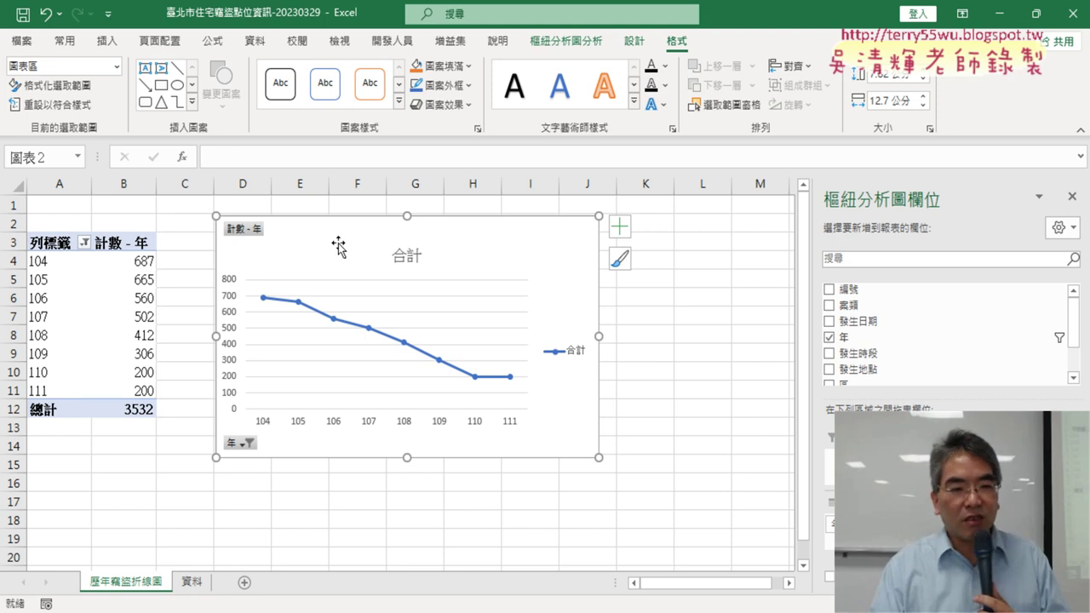
key(Delete)
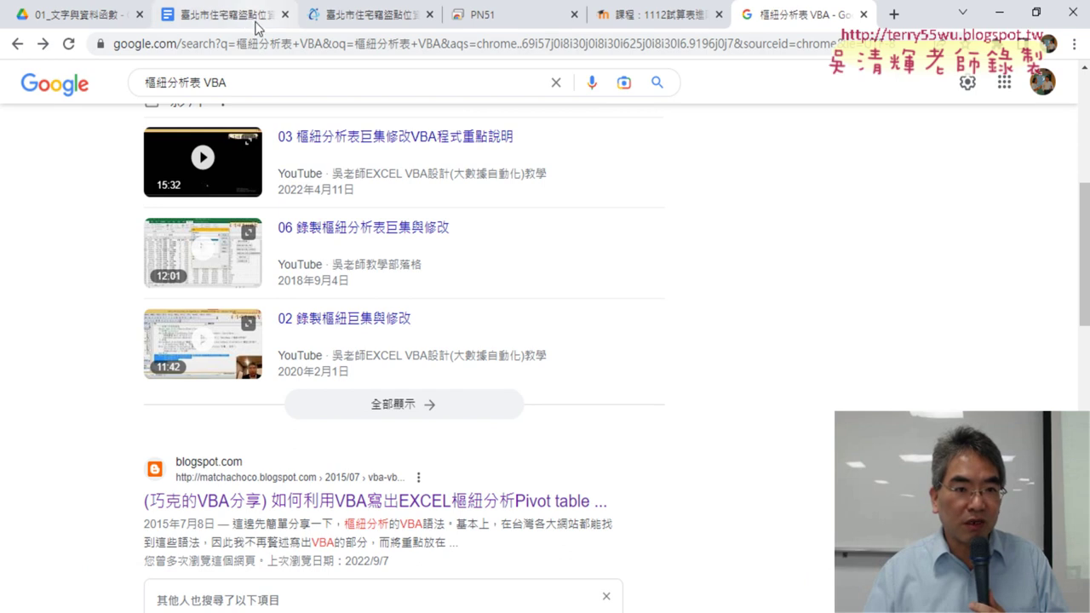
Scroll the Google Docs VBA notes to the Sub 樞紐圖() macro.
click(229, 15)
scroll(517, 301, down, 5)
scroll(517, 302, down, 2)
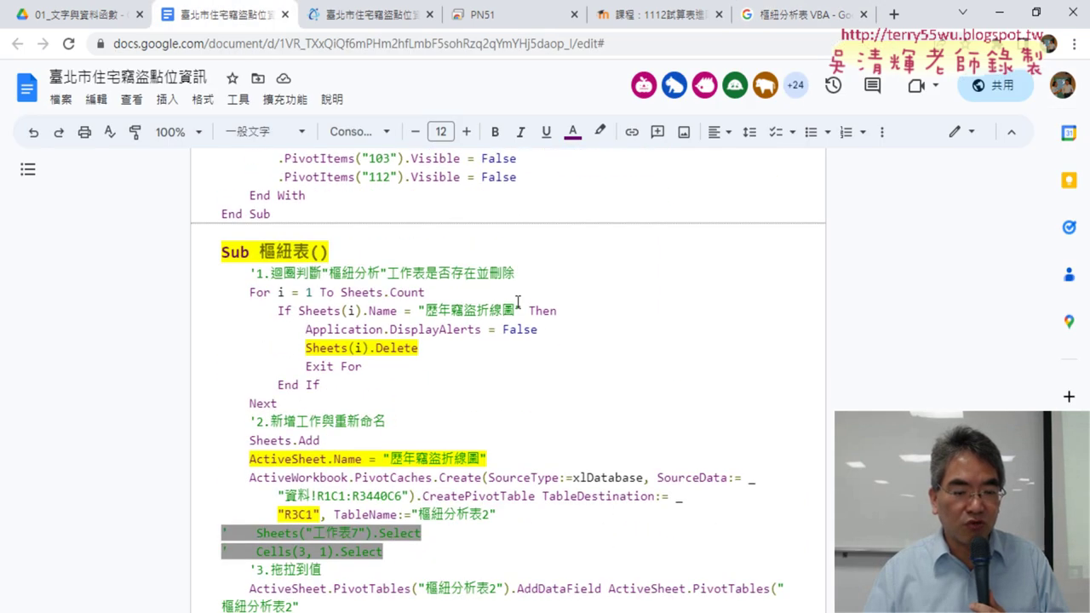
scroll(516, 301, down, 3)
scroll(517, 302, down, 3)
scroll(517, 303, down, 3)
scroll(445, 281, up, 5)
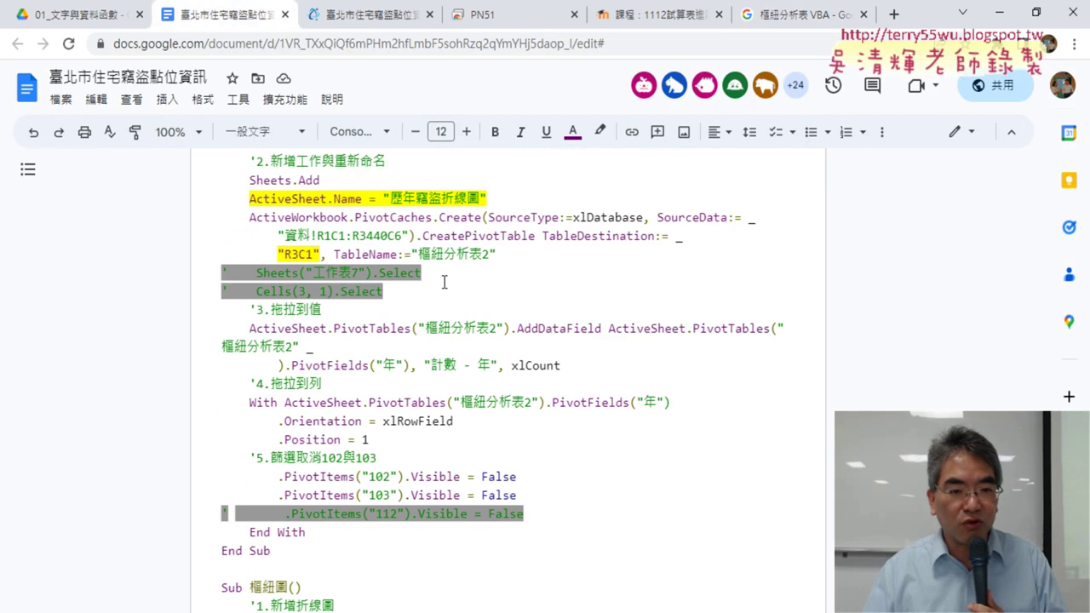
scroll(445, 282, up, 1)
scroll(444, 315, down, 4)
scroll(444, 315, down, 3)
scroll(387, 263, up, 2)
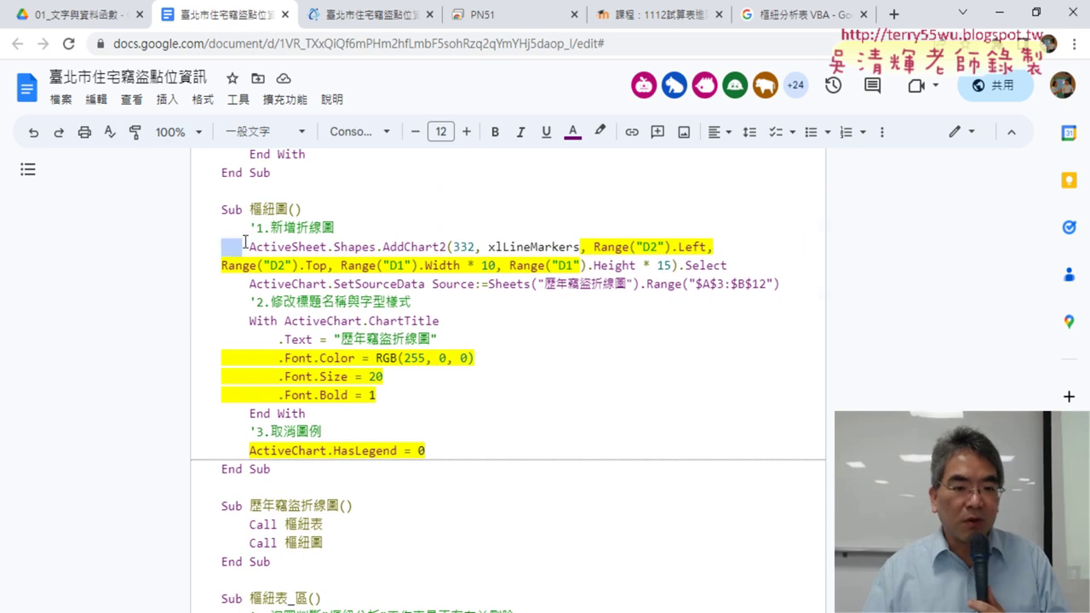
Highlight the AddChart2/SetSourceData, chart title and HasLegend code, then return to Excel.
drag(245, 243, 776, 293)
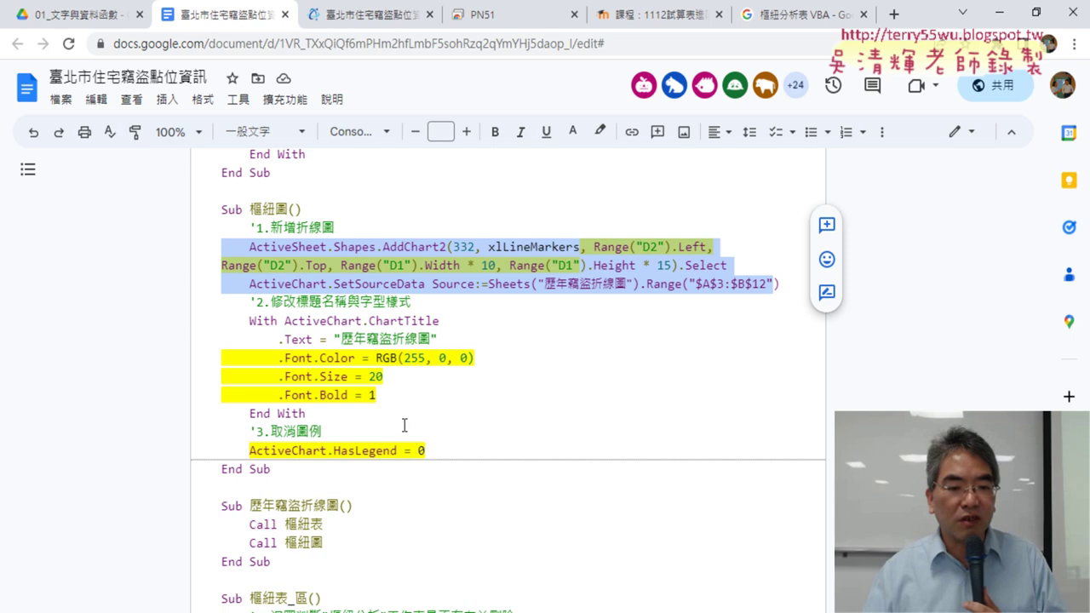
drag(308, 413, 225, 328)
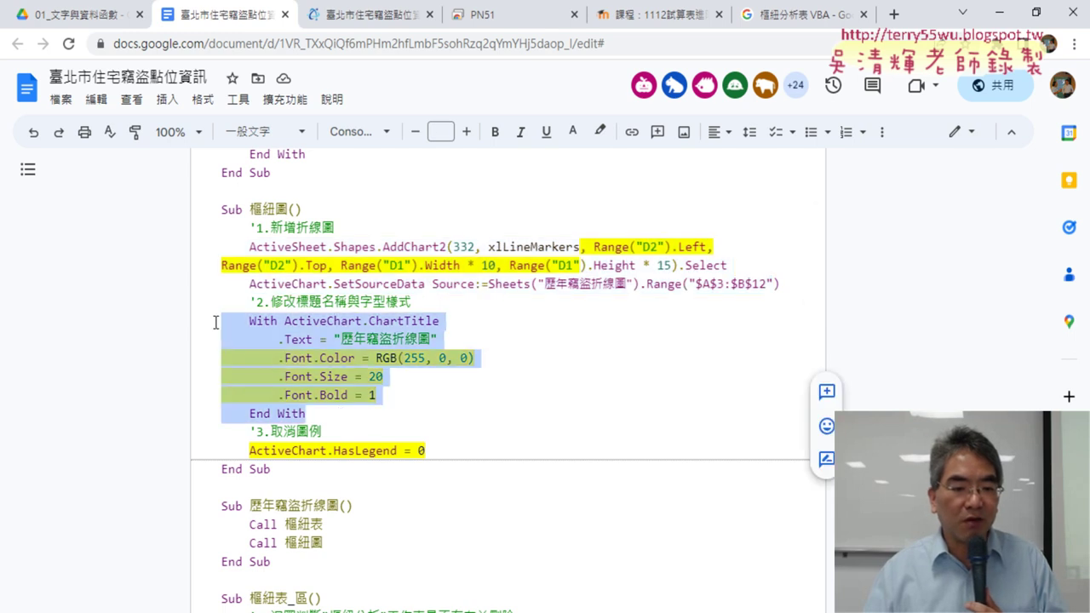
drag(431, 450, 209, 450)
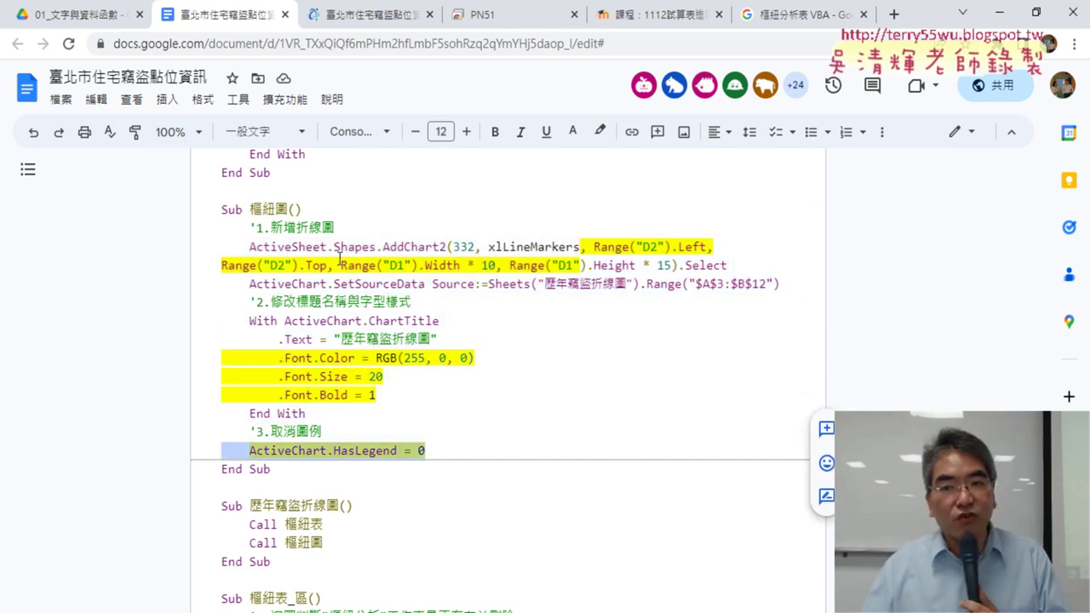
click(998, 16)
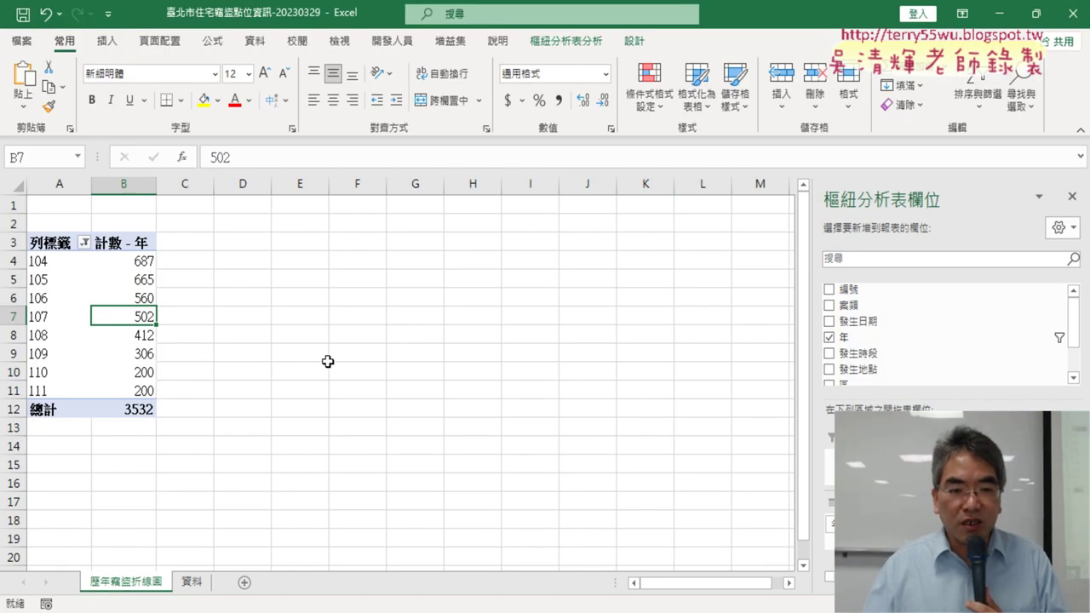
Start a Developer macro recording named 樞紐圖, overwriting the existing 樞紐圖 macro.
click(392, 40)
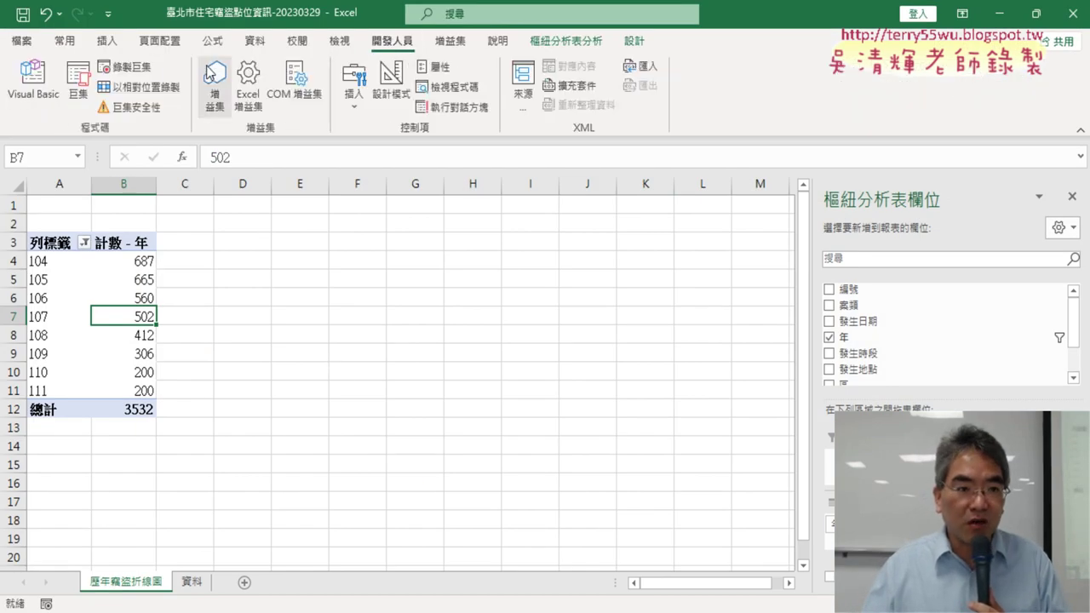
click(139, 74)
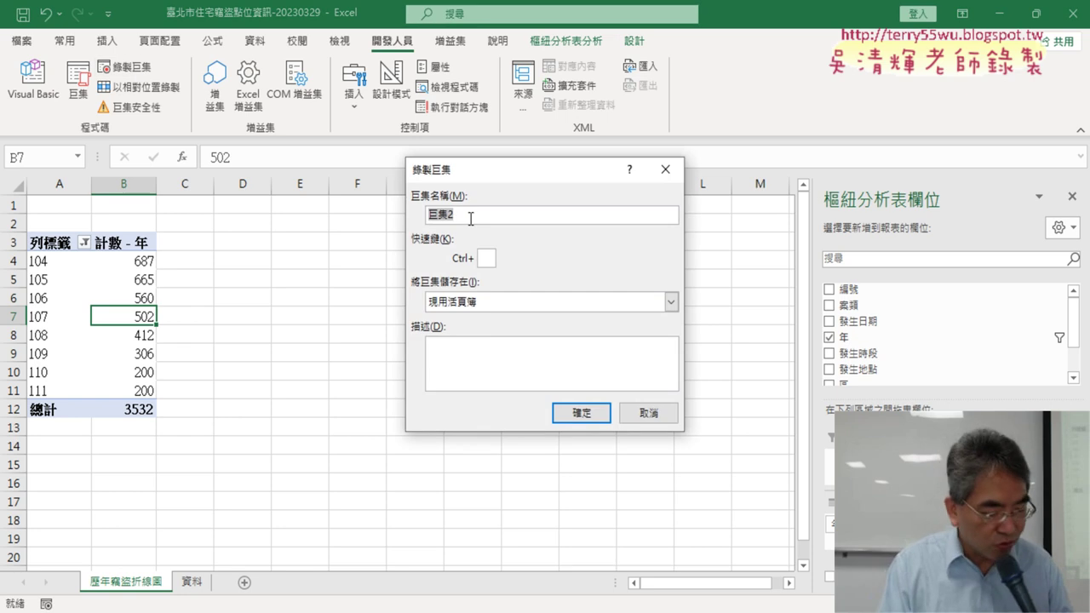
text(/.製)
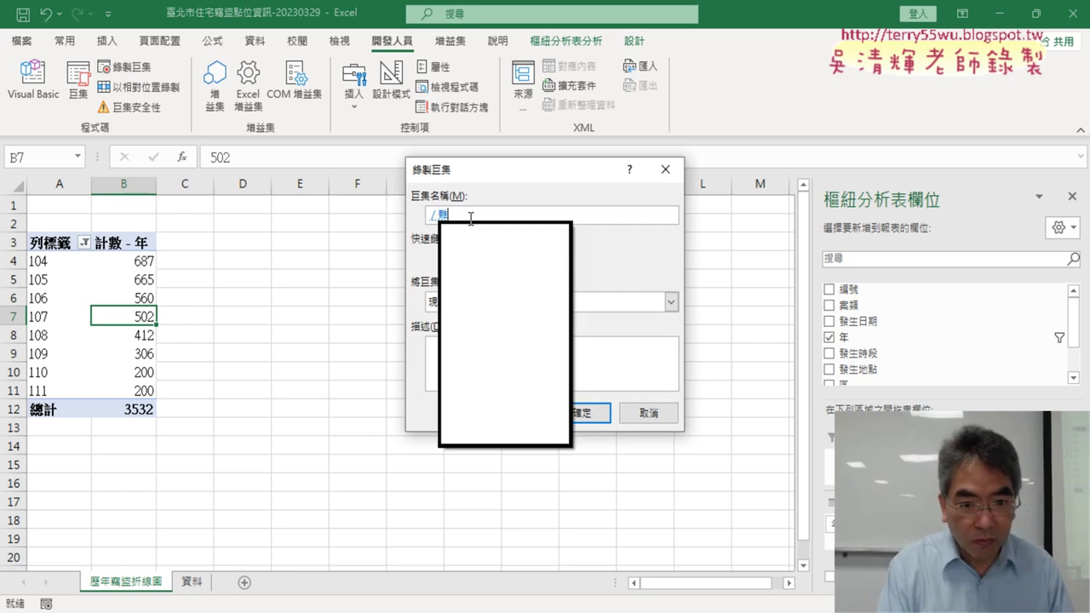
key(Escape)
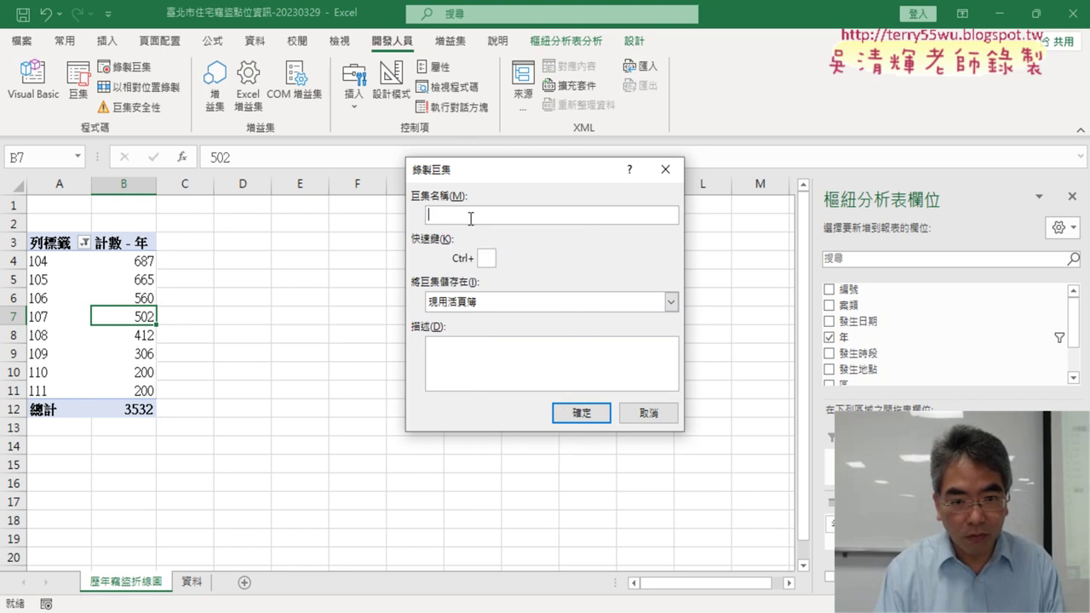
text(畫)
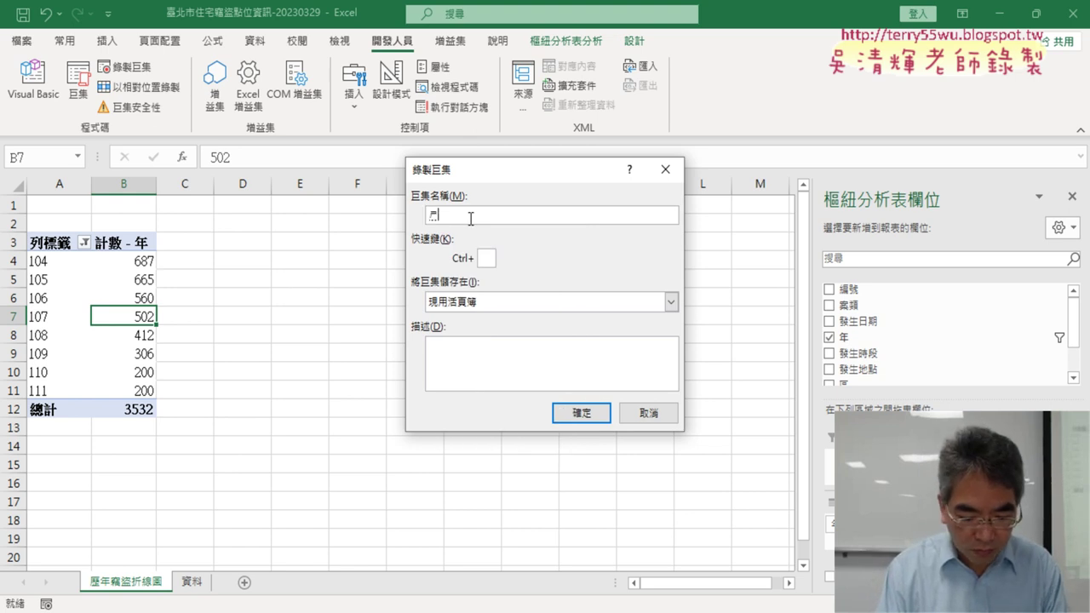
text(ㄋ線ㄊㄨ)
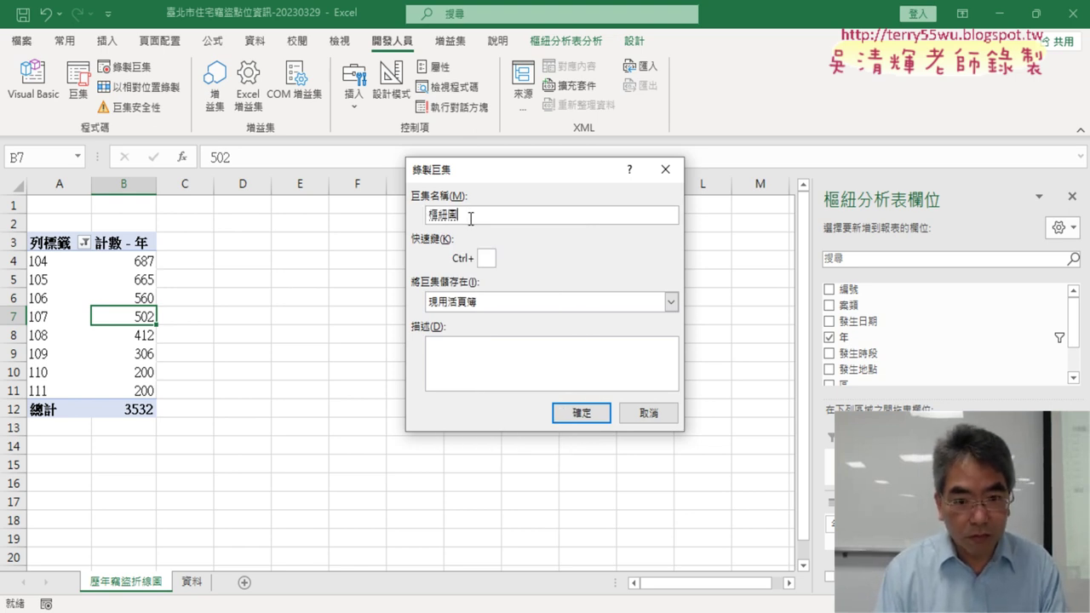
key(Return)
click(575, 417)
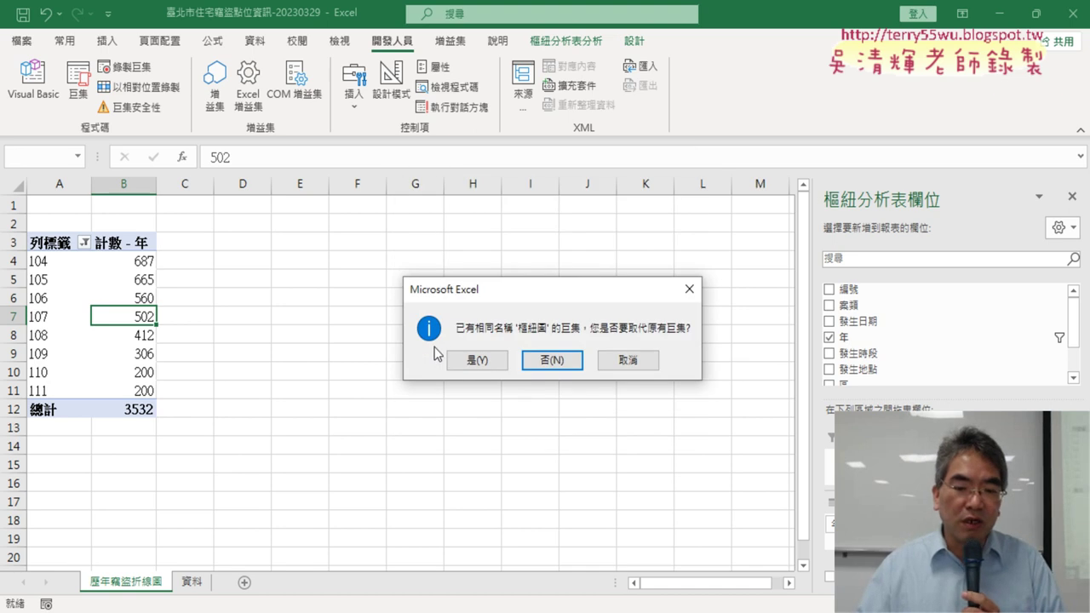
click(481, 361)
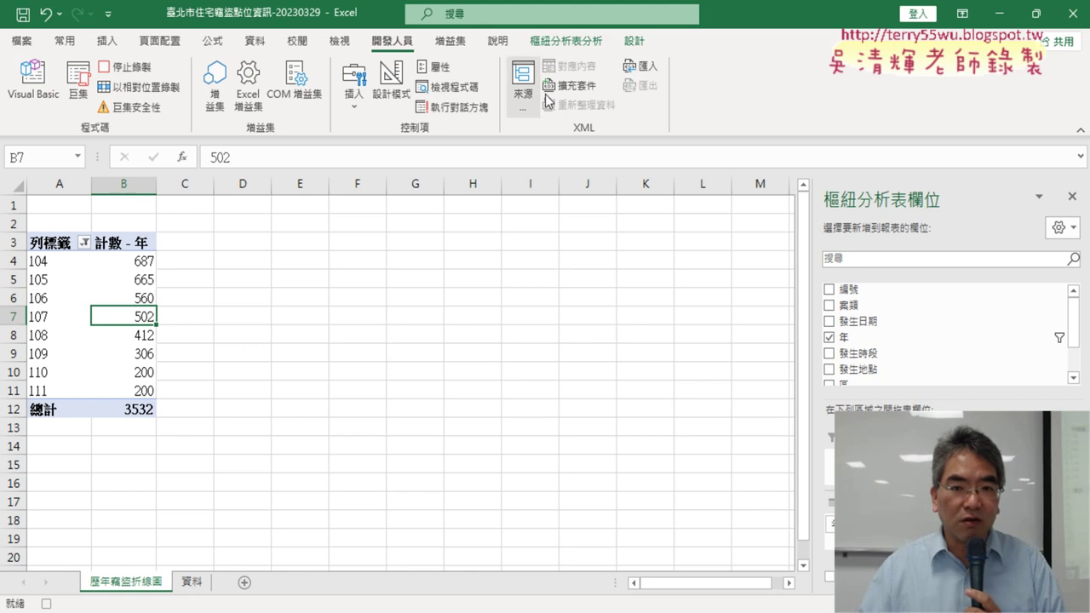
Insert a Line with Markers pivot chart of yearly counts 104–111 while recording.
click(565, 40)
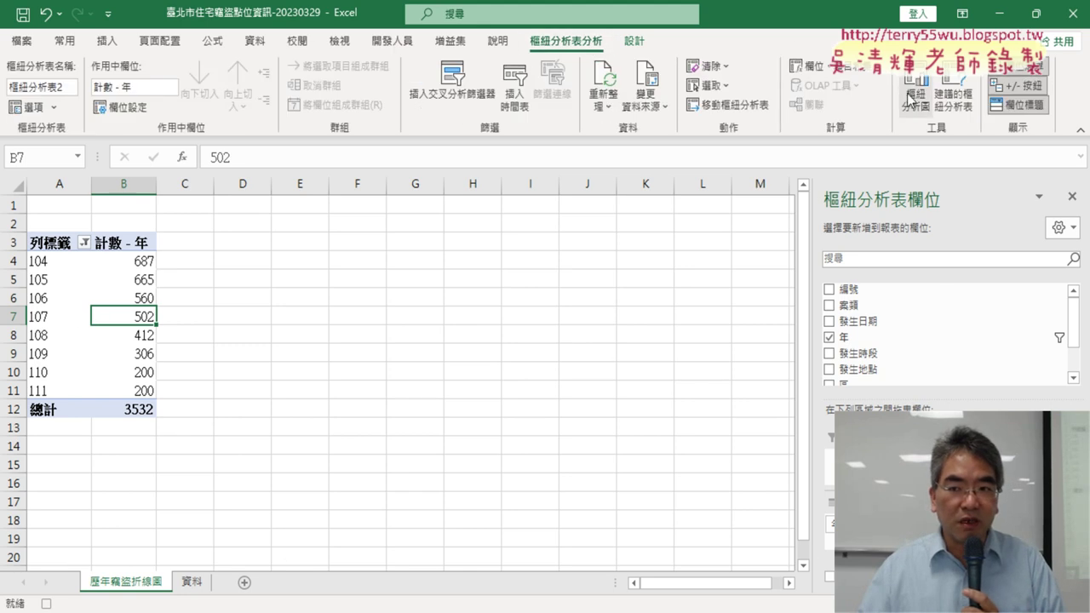
click(909, 97)
click(346, 185)
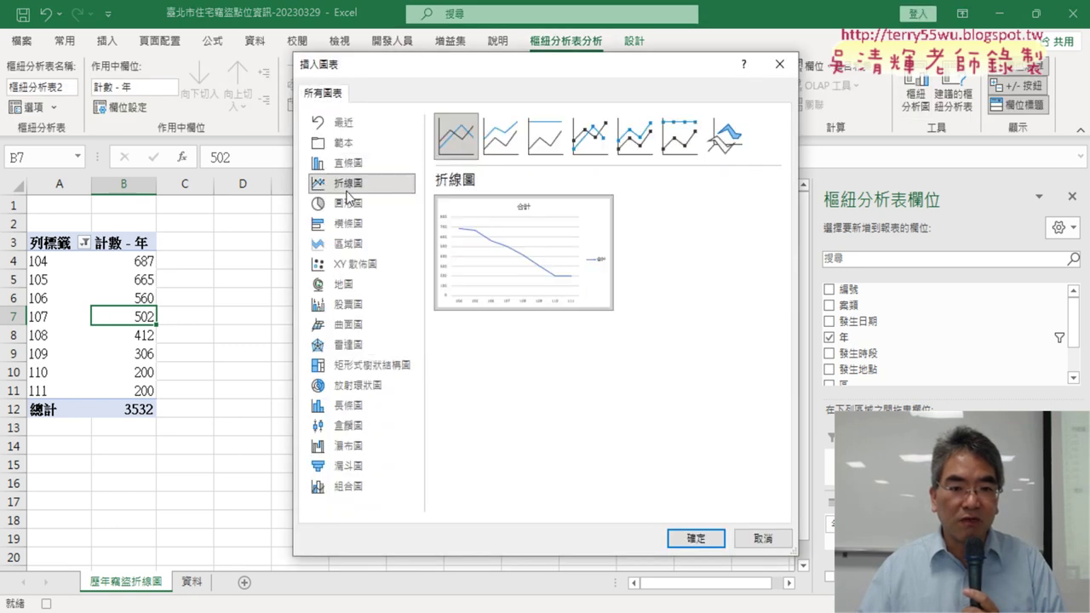
click(589, 137)
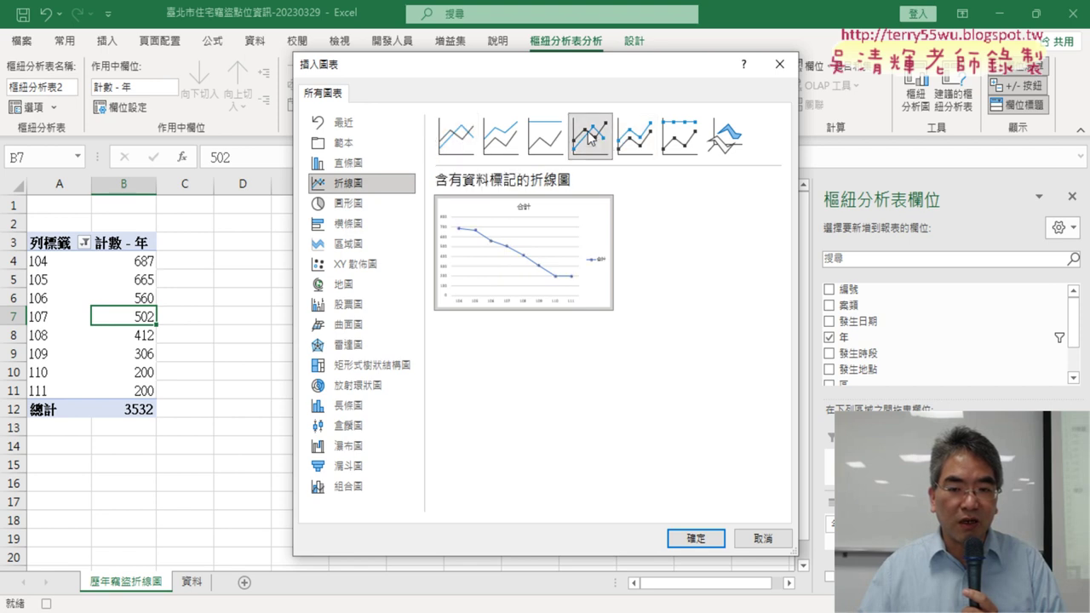
mouse_move(523, 253)
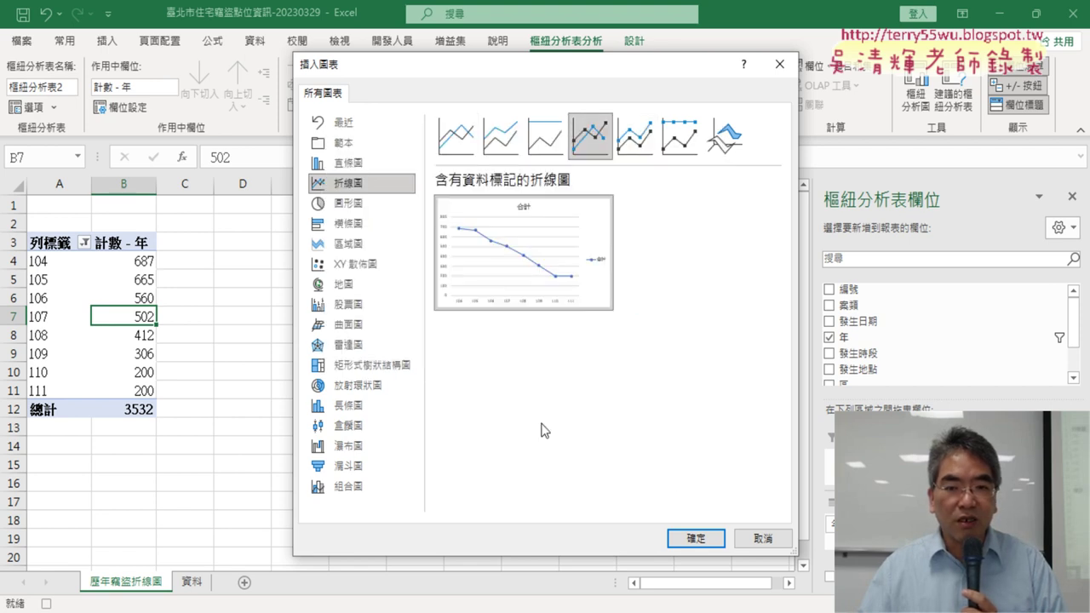
click(691, 539)
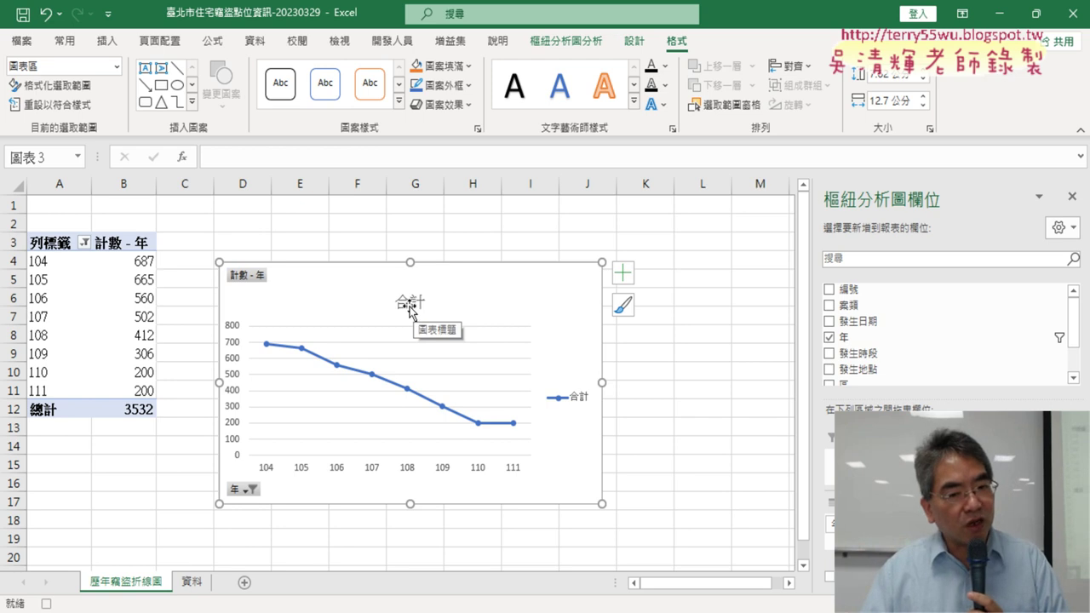
Edit the pivot chart title text to read 歷年竊盜折線圖.
click(409, 304)
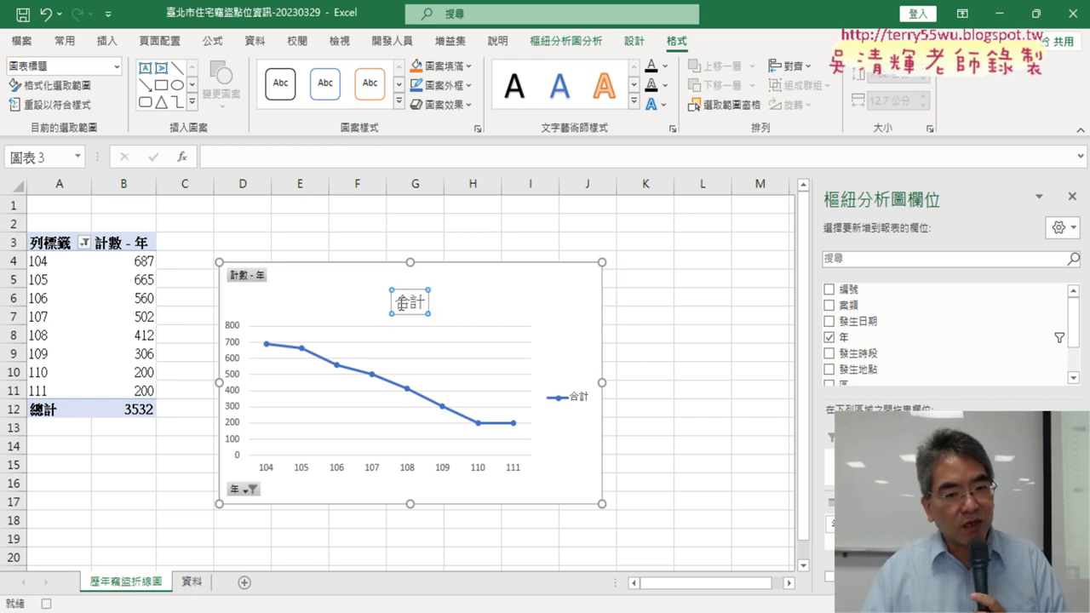
double_click(411, 303)
text(ㄌ)
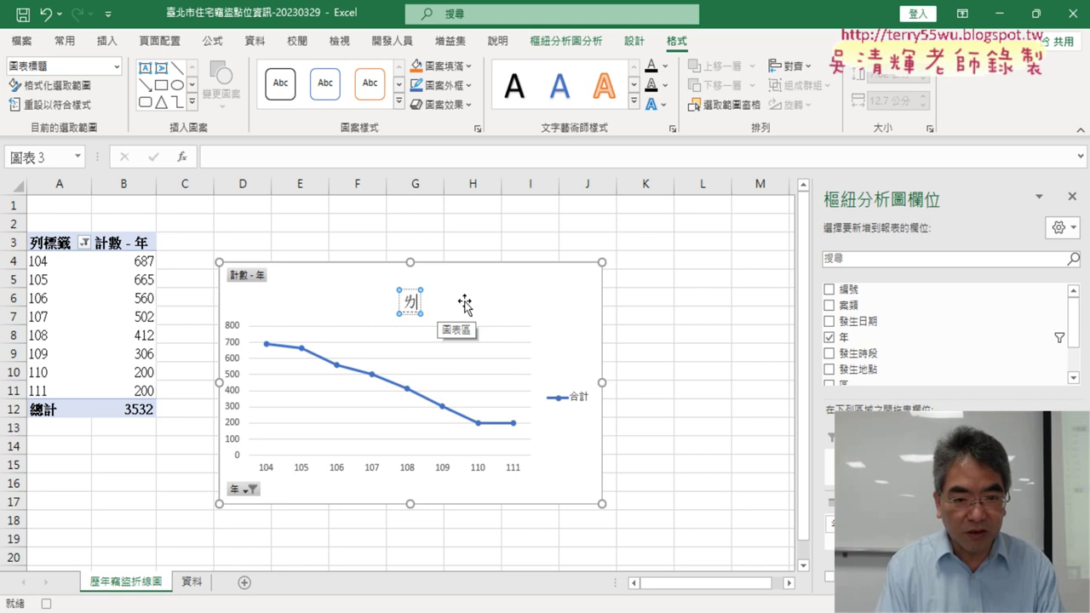
text(ㄧˋㄋㄧㄢˊㄑ)
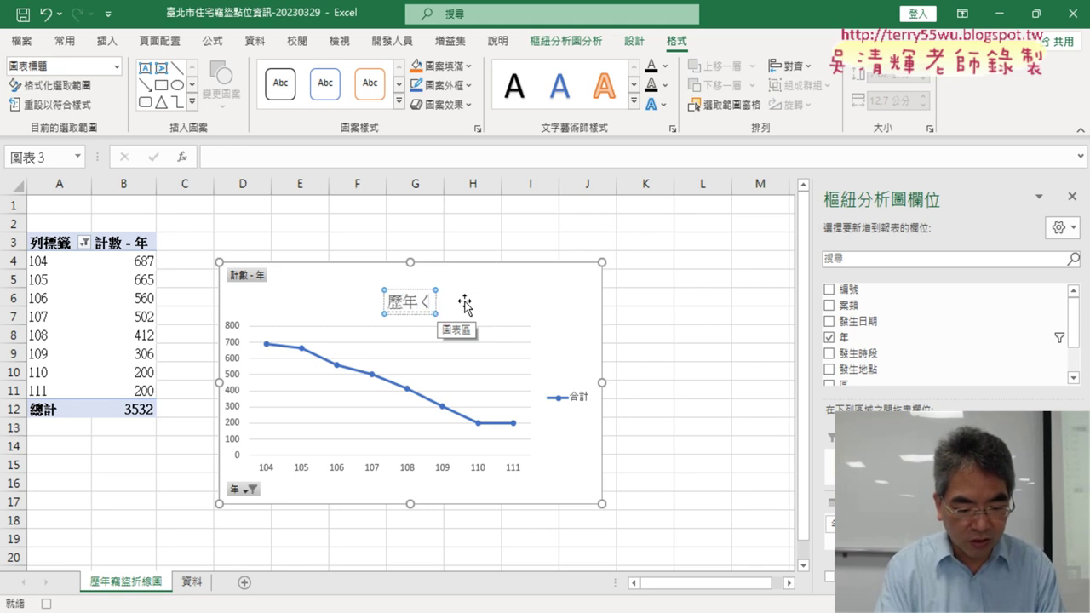
text(ㄧㄝ ㄌㄠˋ)
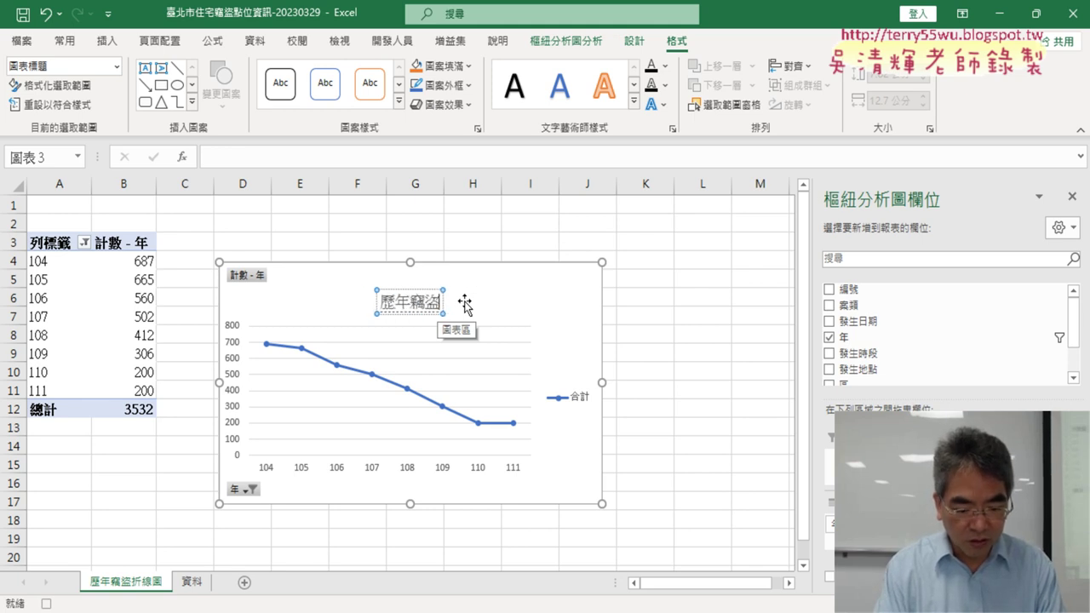
text(ㄓㄜˊㄒㄧㄢˋㄊㄨˊ)
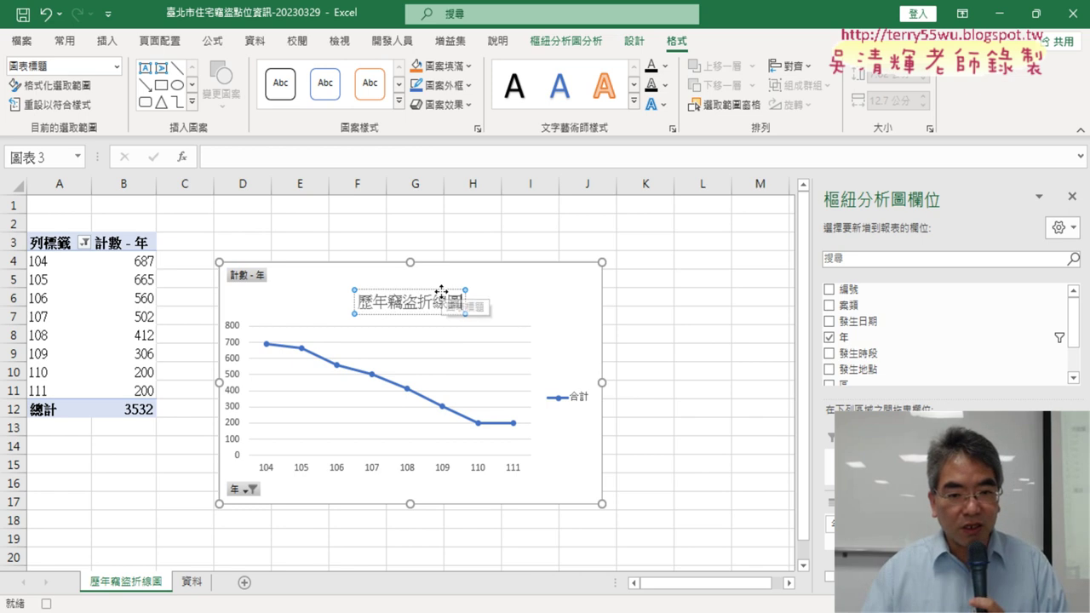
click(441, 292)
Format the chart title as bold red 20-point text and delete the 合計 legend.
click(64, 40)
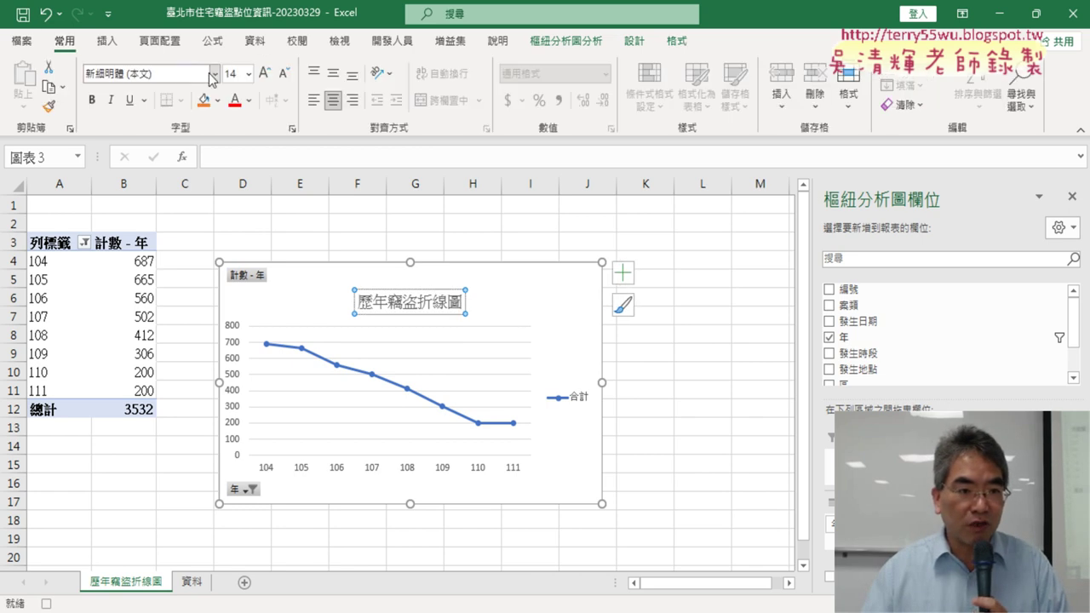
click(247, 74)
click(247, 276)
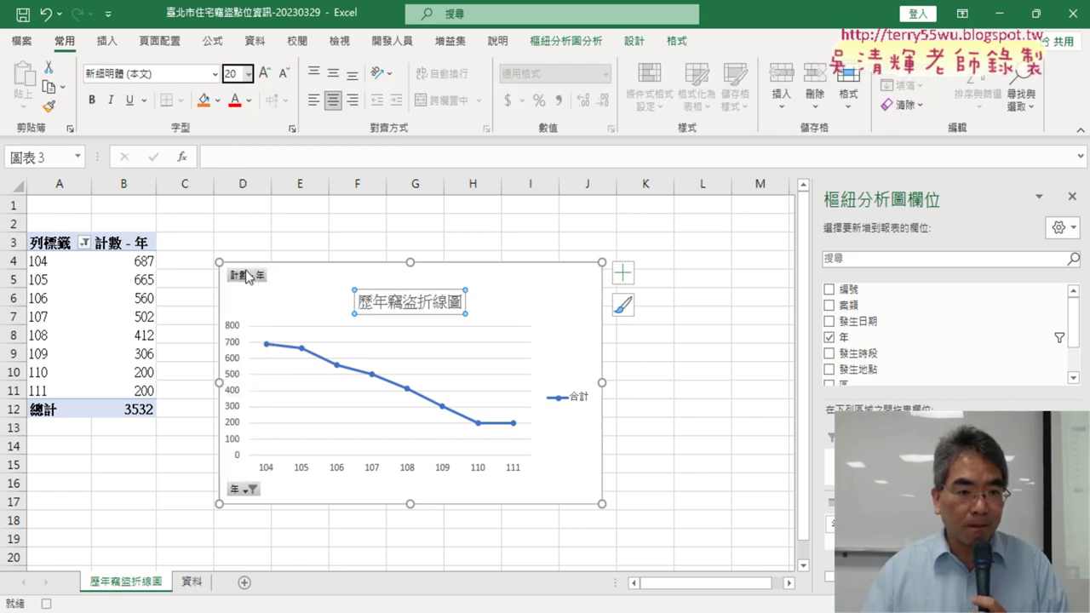
click(236, 101)
click(92, 101)
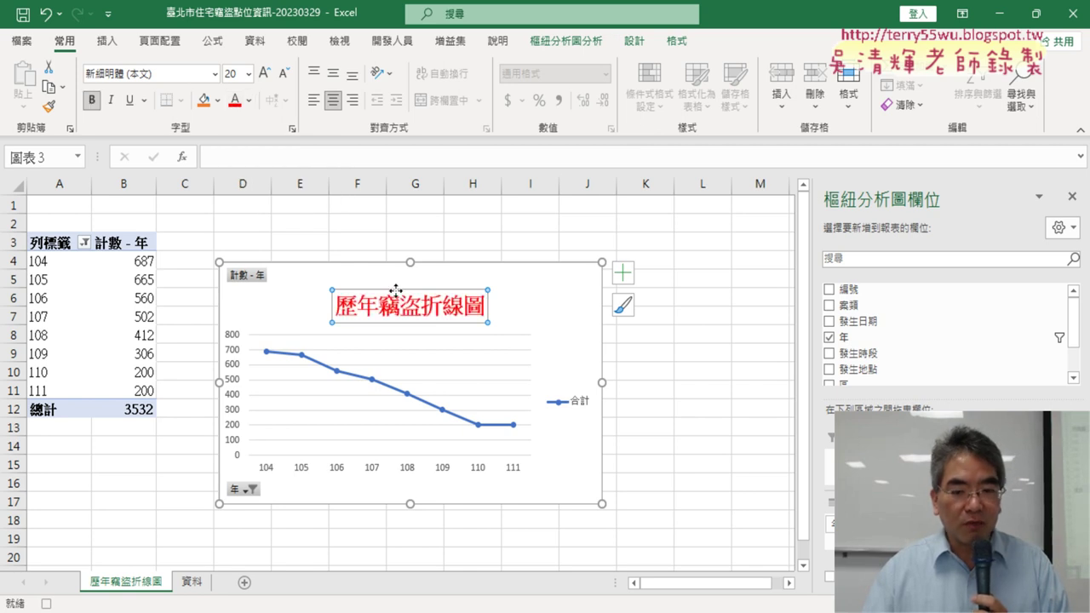
click(569, 408)
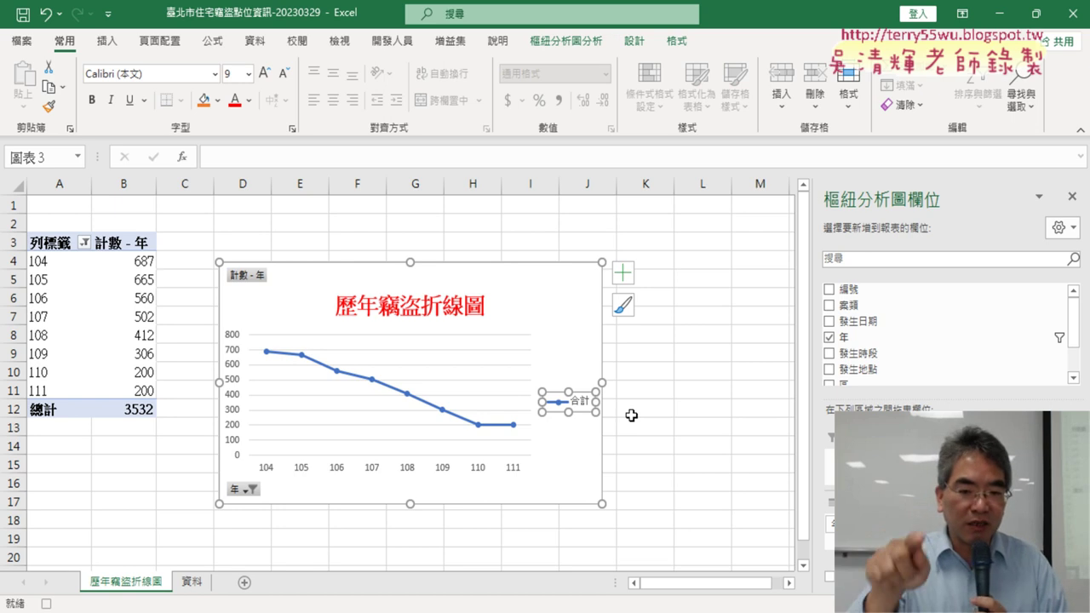
key(Delete)
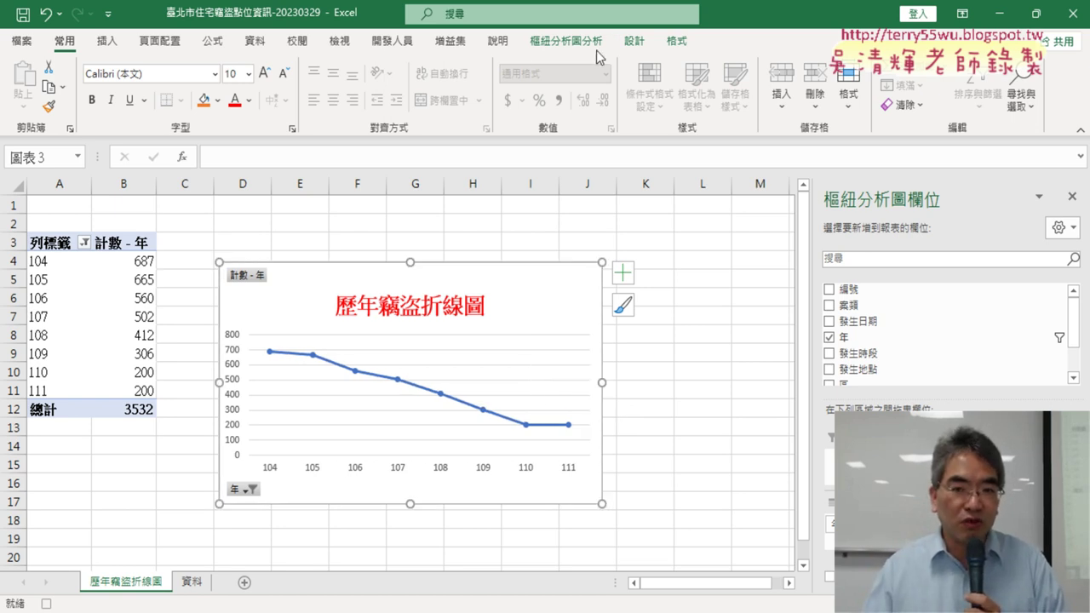
Stop the macro recording and delete the pivot line chart.
click(391, 41)
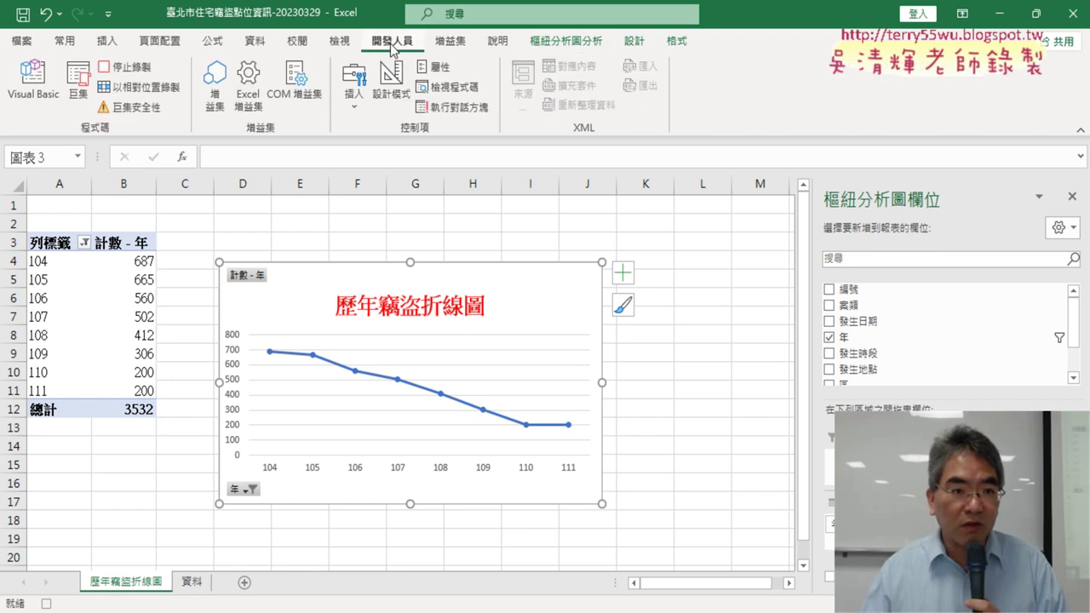
click(130, 68)
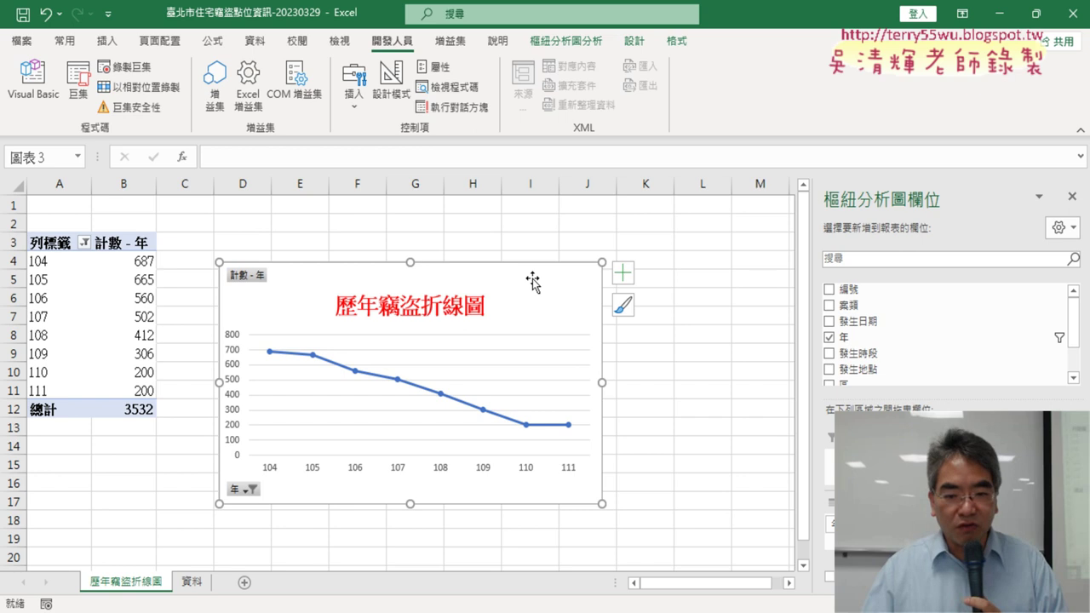
key(Delete)
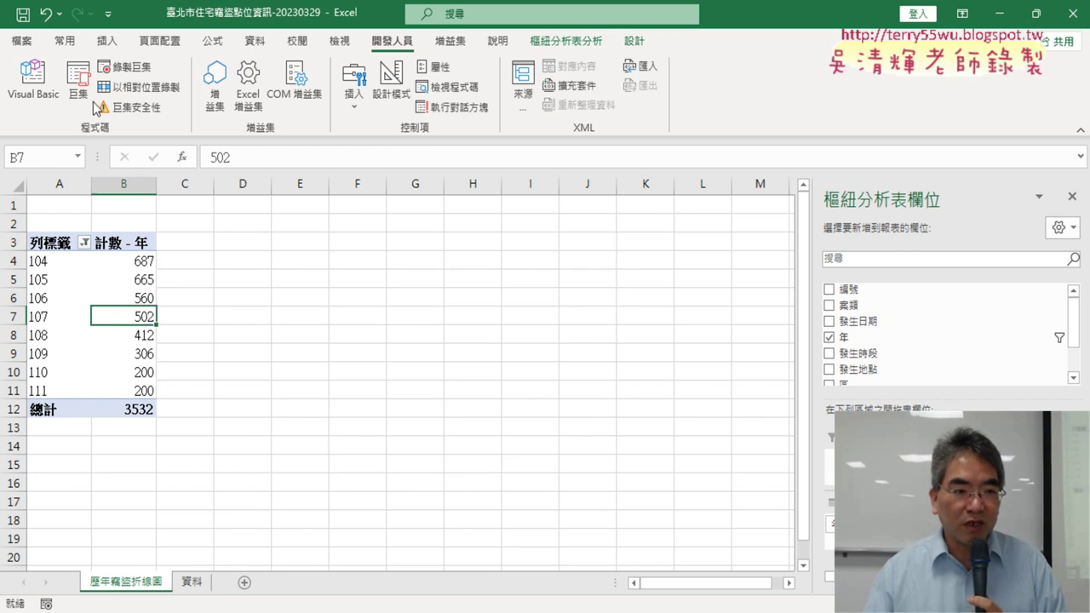
Rerun the 樞紐圖 macro from the VBA editor and move the rebuilt chart up near D2.
click(32, 81)
scroll(513, 269, down, 1)
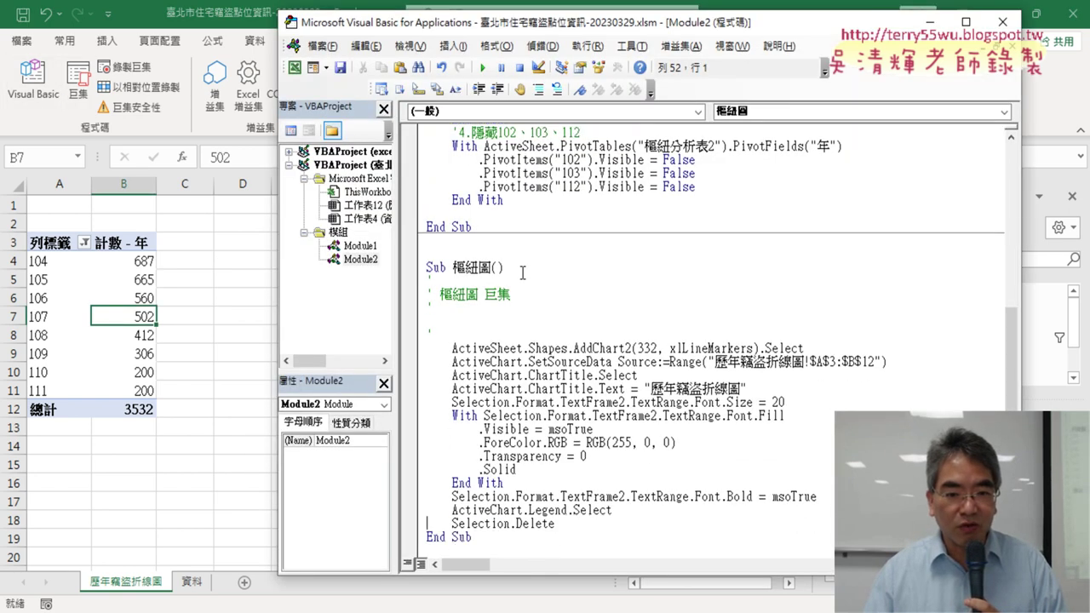
click(484, 68)
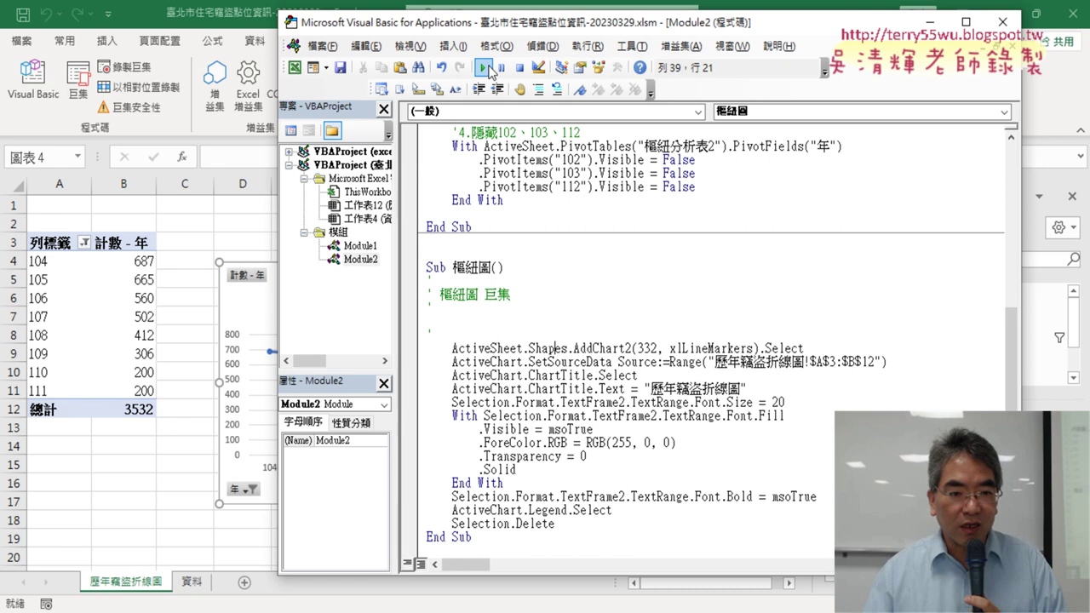
drag(556, 30, 951, 27)
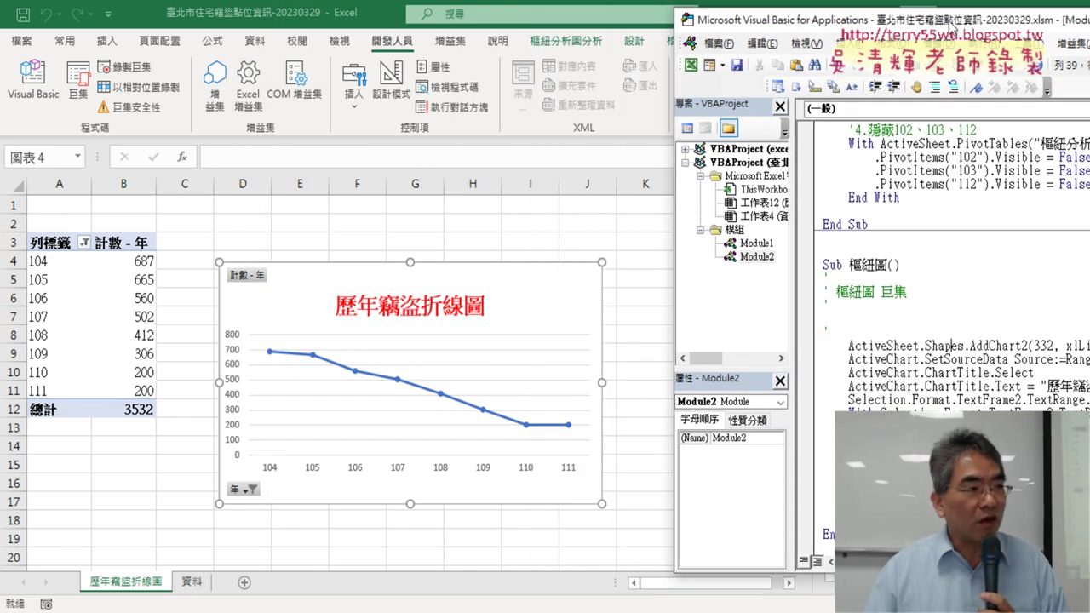
drag(951, 27, 877, 29)
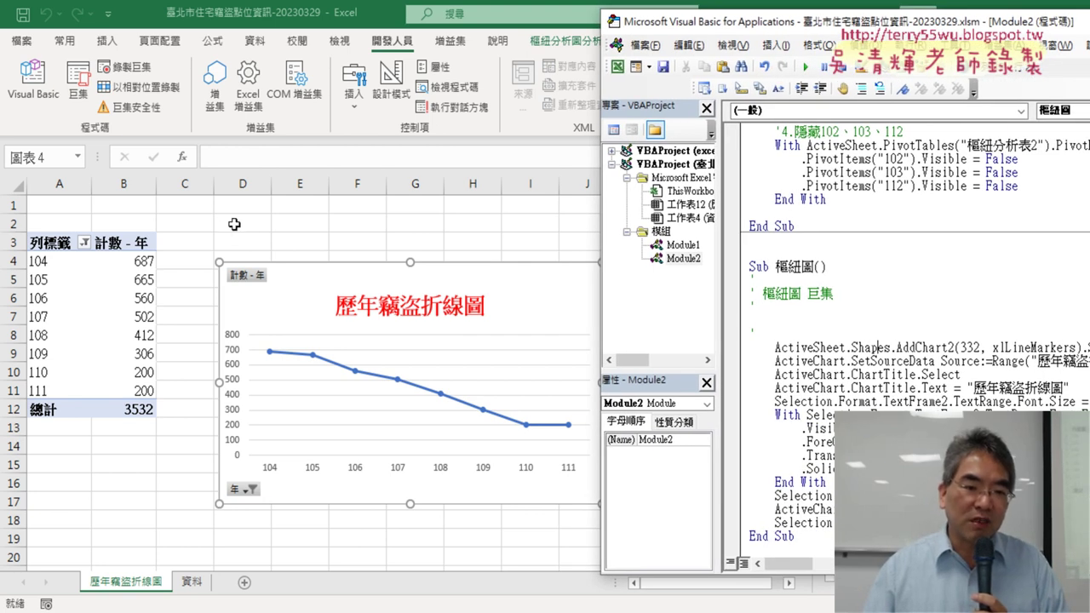
drag(286, 287, 284, 237)
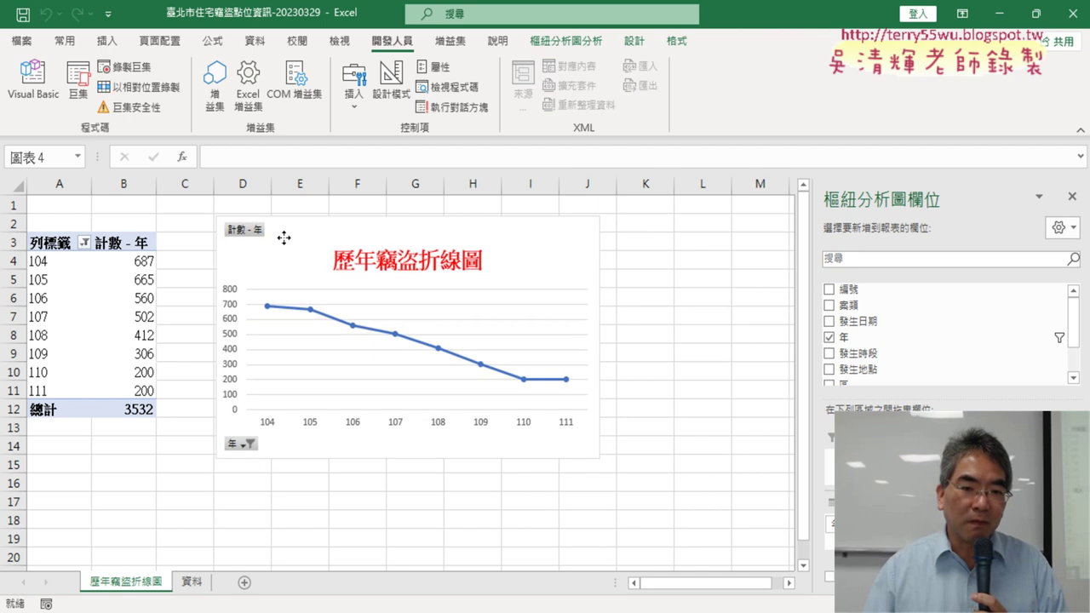
Widen the pivot chart to the right and stretch it taller, then delete it.
drag(599, 338, 782, 337)
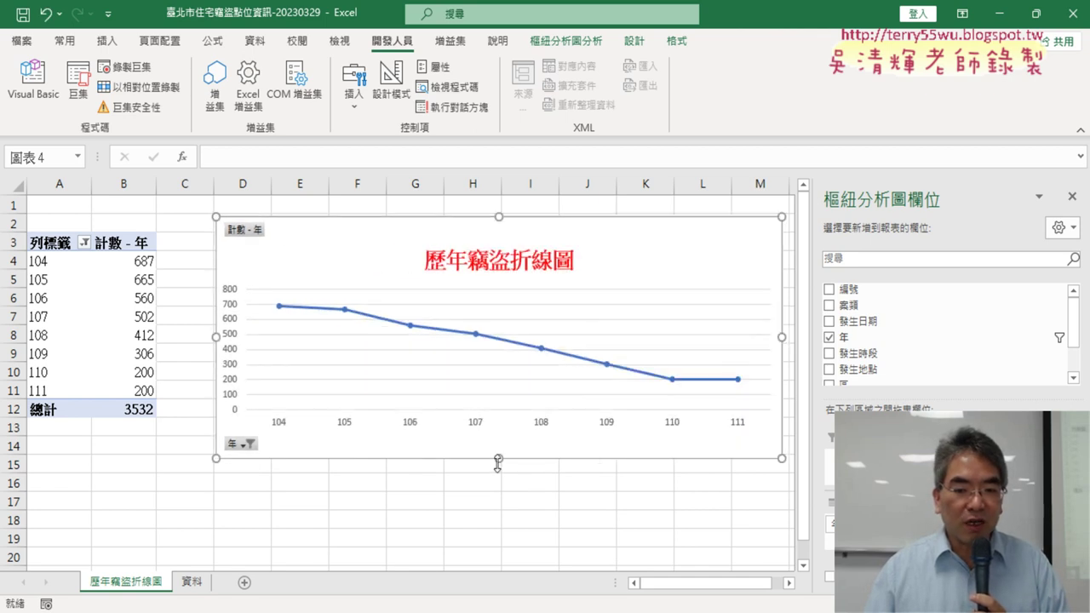
mouse_move(502, 460)
mouse_down()
mouse_move(495, 521)
mouse_move(495, 504)
mouse_up()
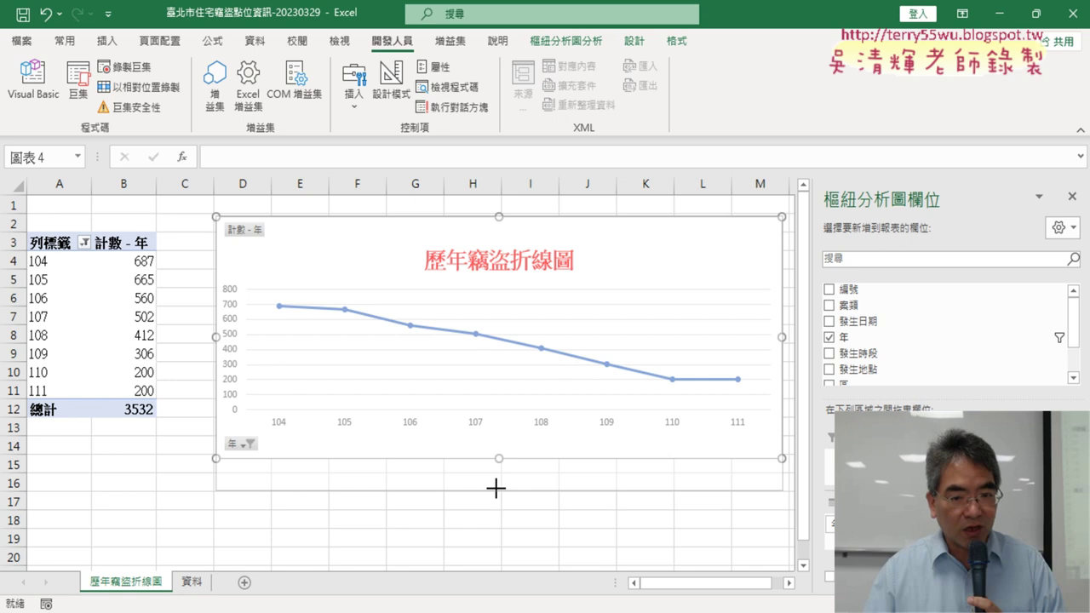
drag(494, 504, 498, 489)
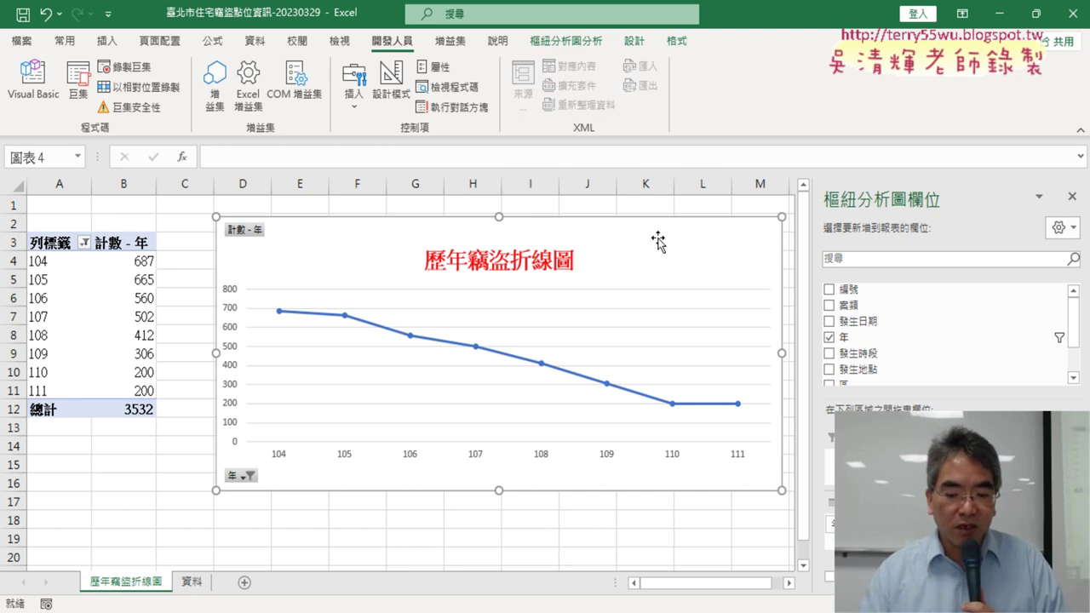
key(Delete)
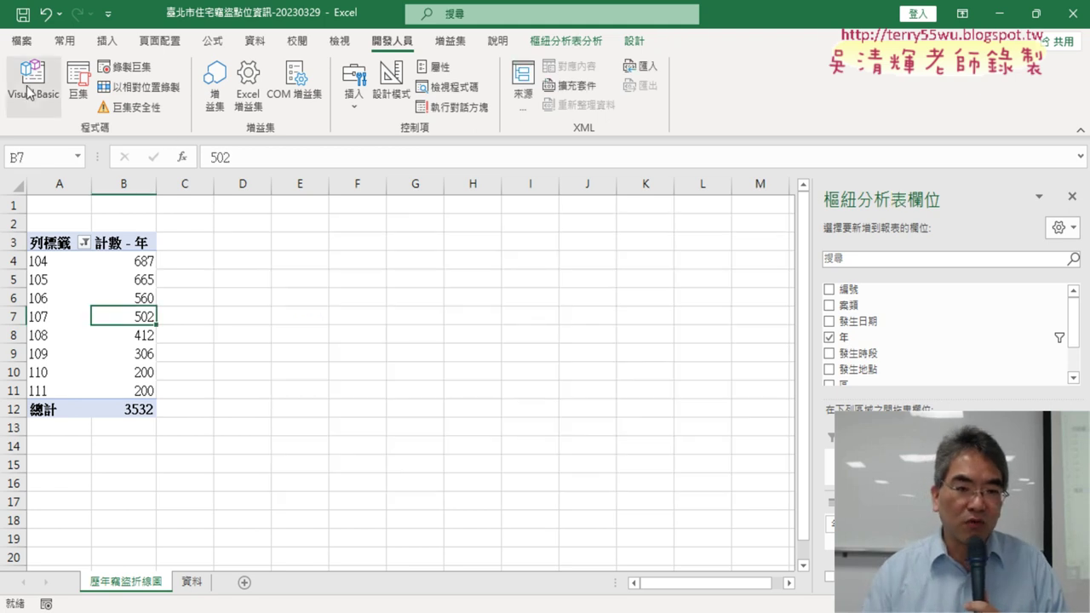
Open the VBA editor beside the sheet and highlight the 樞紐圖 macro's source-data lines.
click(32, 81)
drag(926, 29, 298, 43)
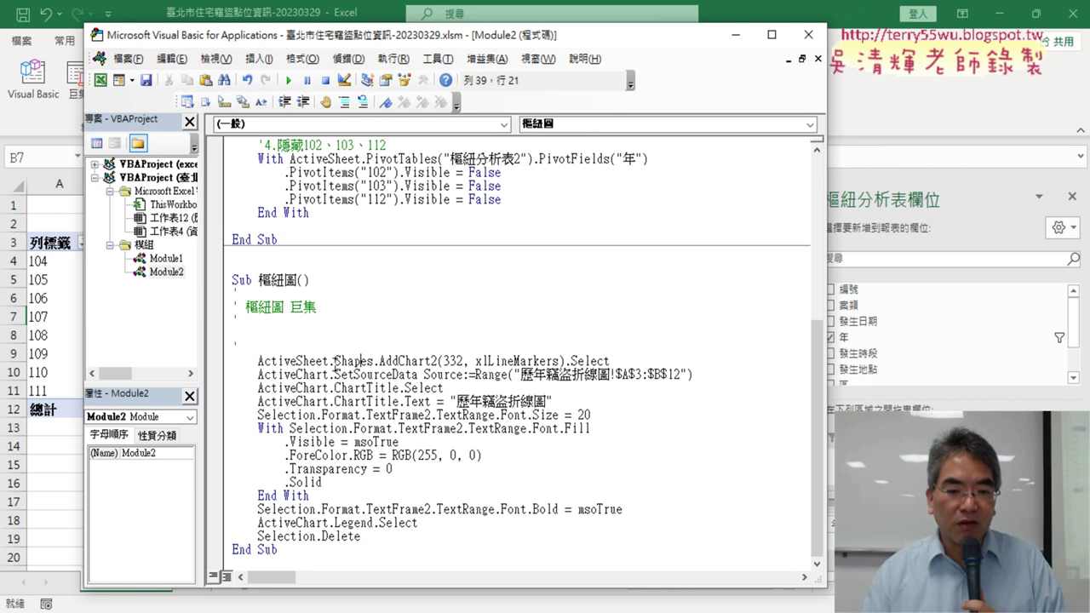
drag(702, 389, 324, 374)
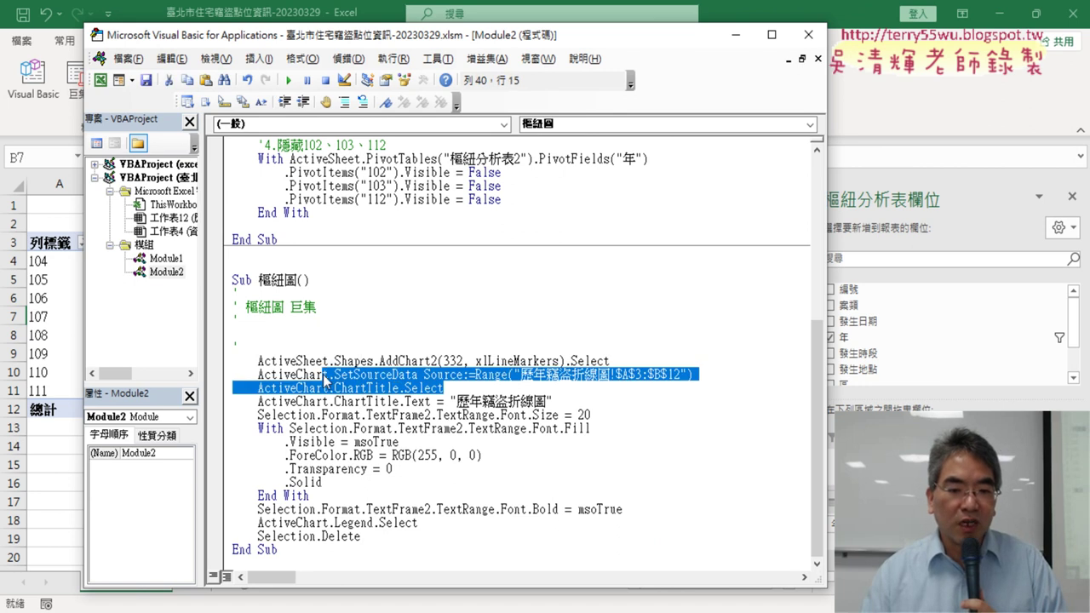
drag(700, 375, 227, 364)
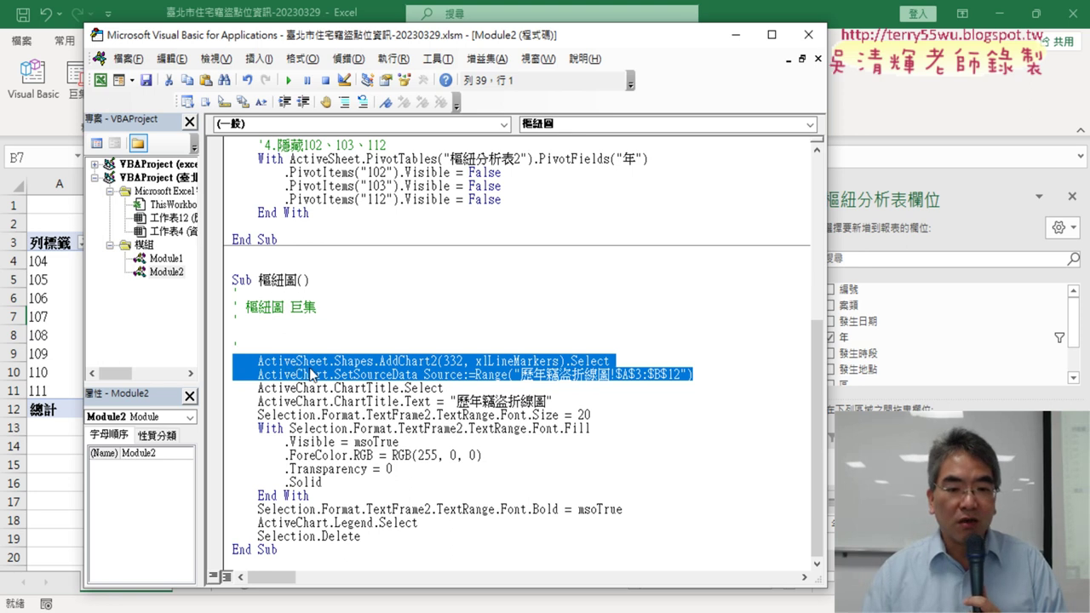
Highlight the Shapes.AddChart2 332, xlLineMarkers call and look up AddChart2 with F1.
click(354, 364)
drag(334, 361, 349, 361)
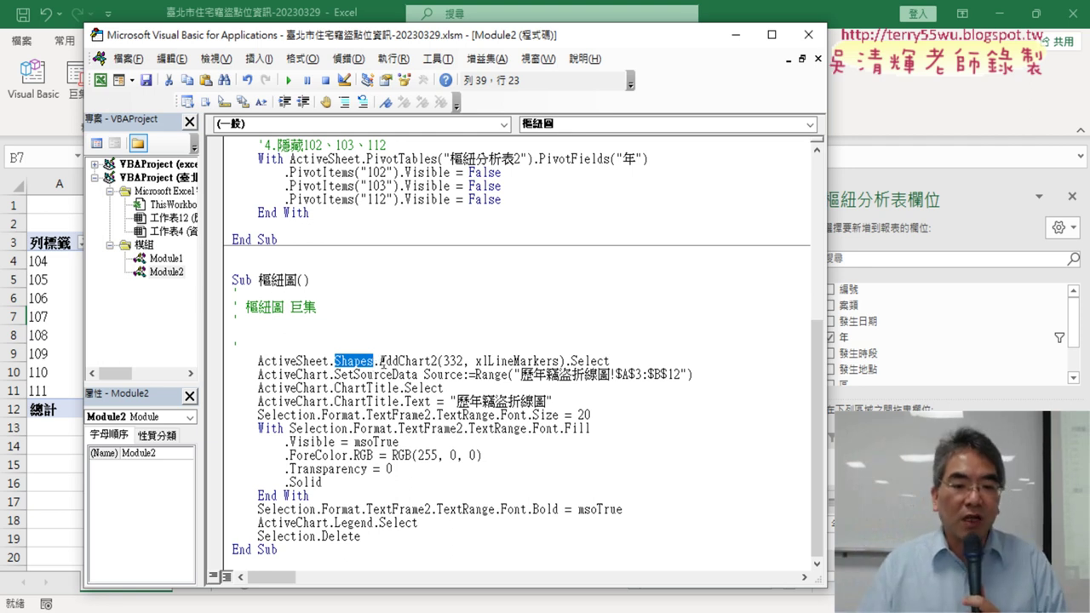
drag(380, 361, 401, 361)
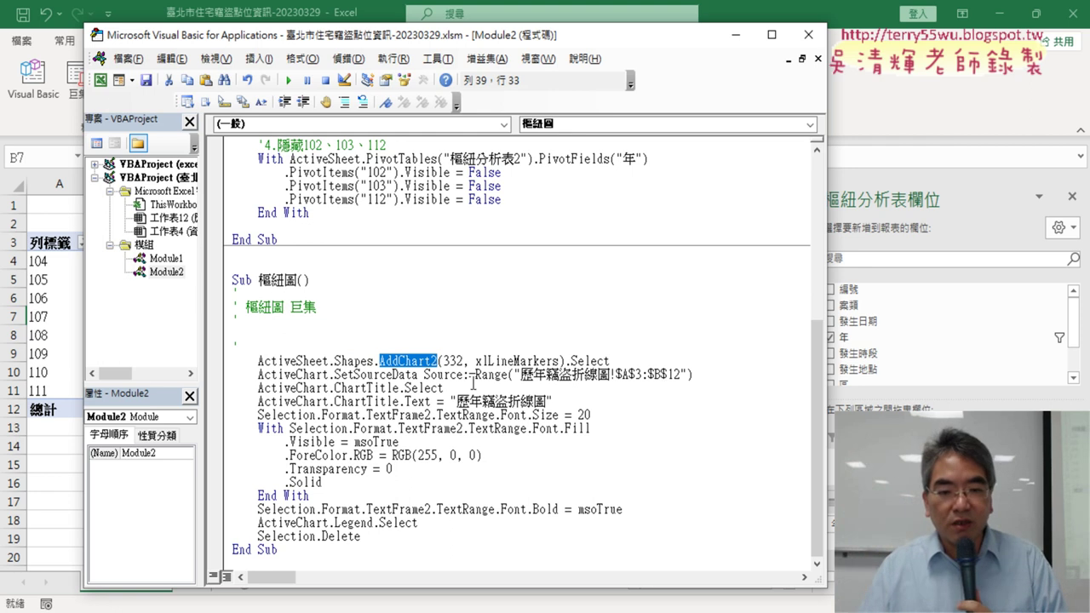
click(427, 361)
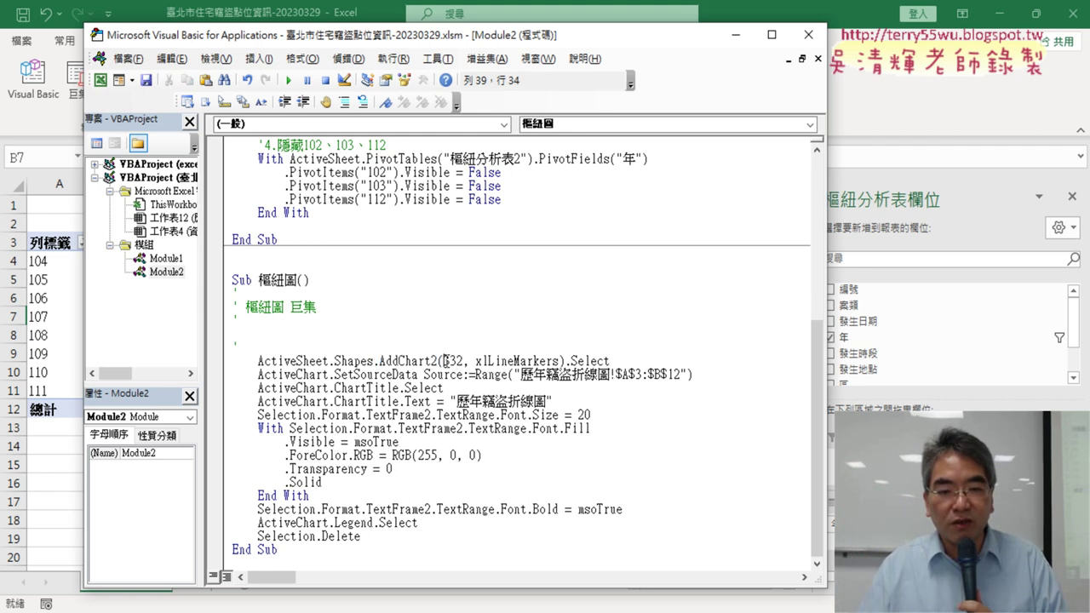
drag(443, 361, 564, 361)
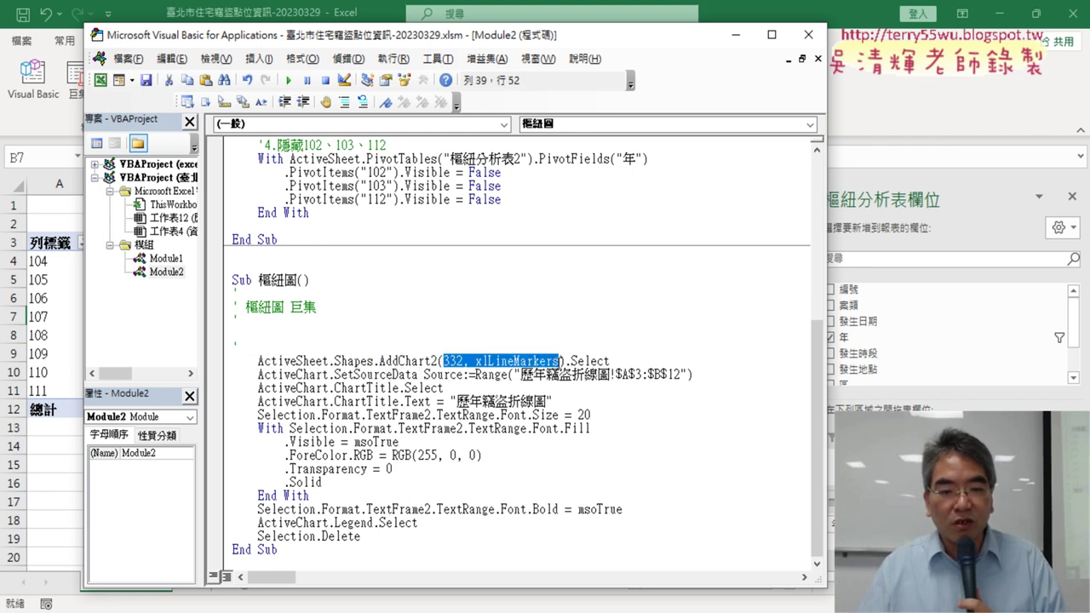
click(415, 361)
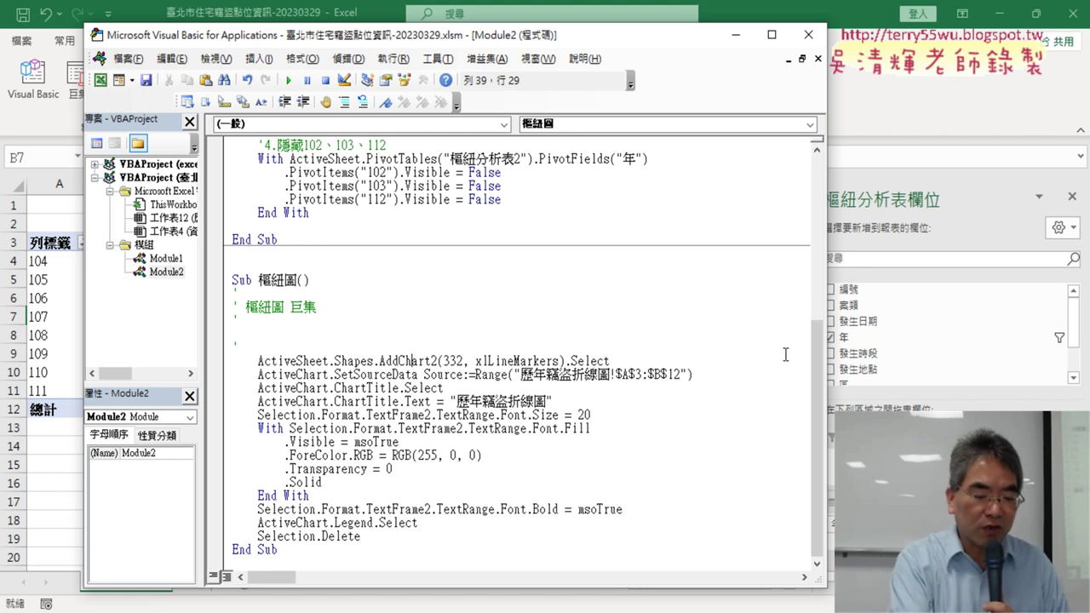
key(F1)
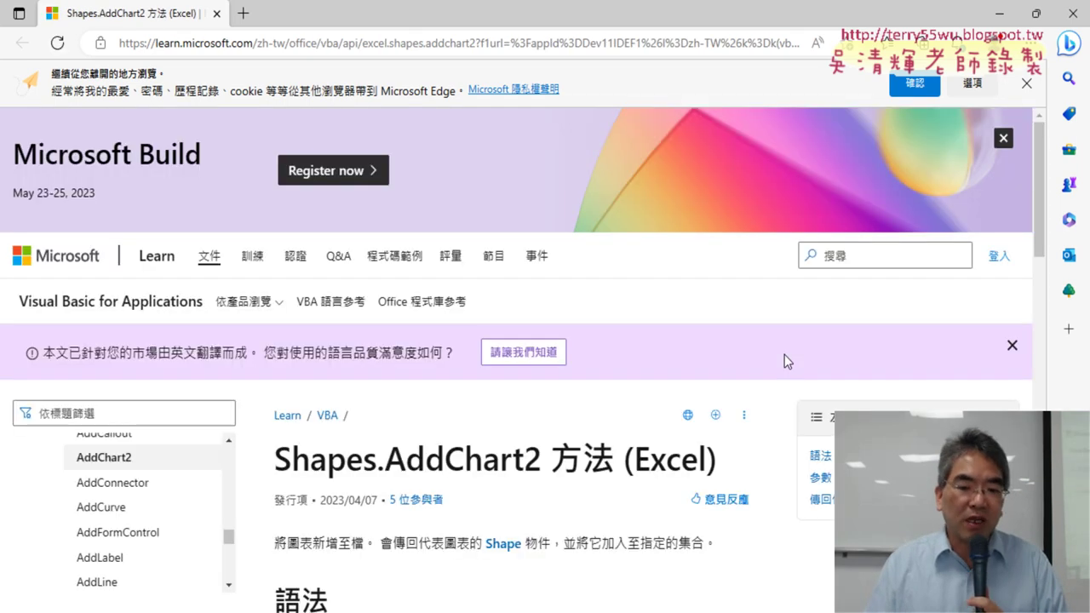
Review the AddChart2 syntax, highlighting the Style and XlChartType parameters against the macro code.
scroll(614, 352, down, 4)
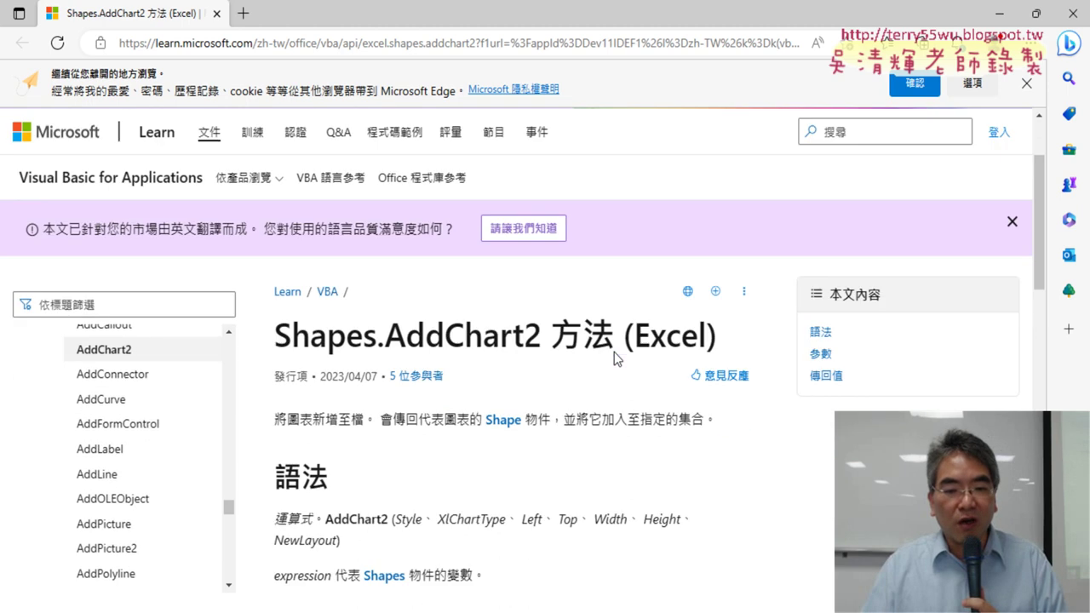
scroll(614, 351, down, 1)
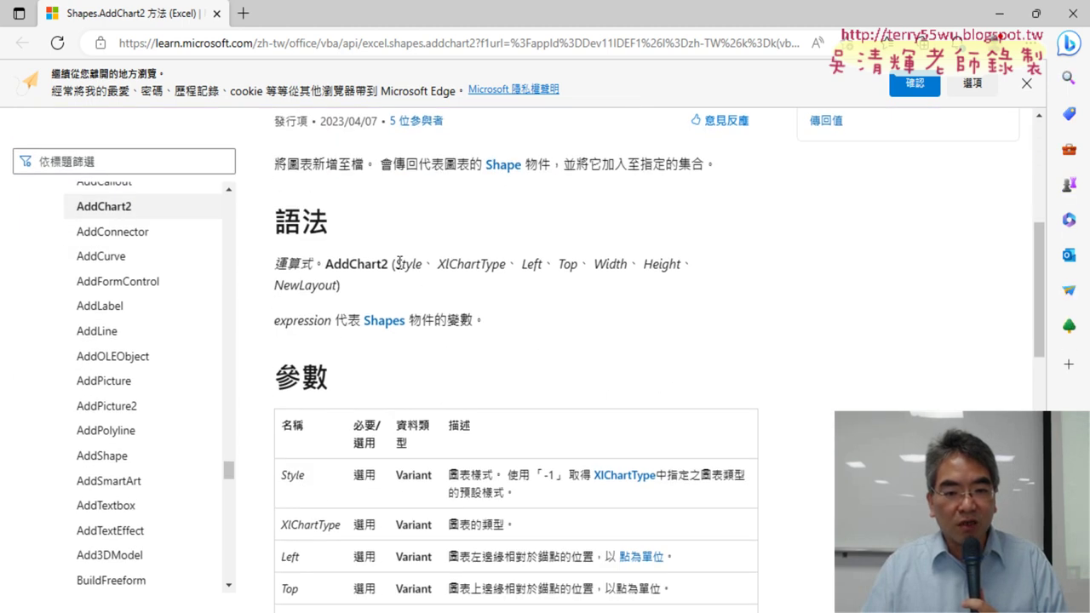
drag(395, 264, 508, 269)
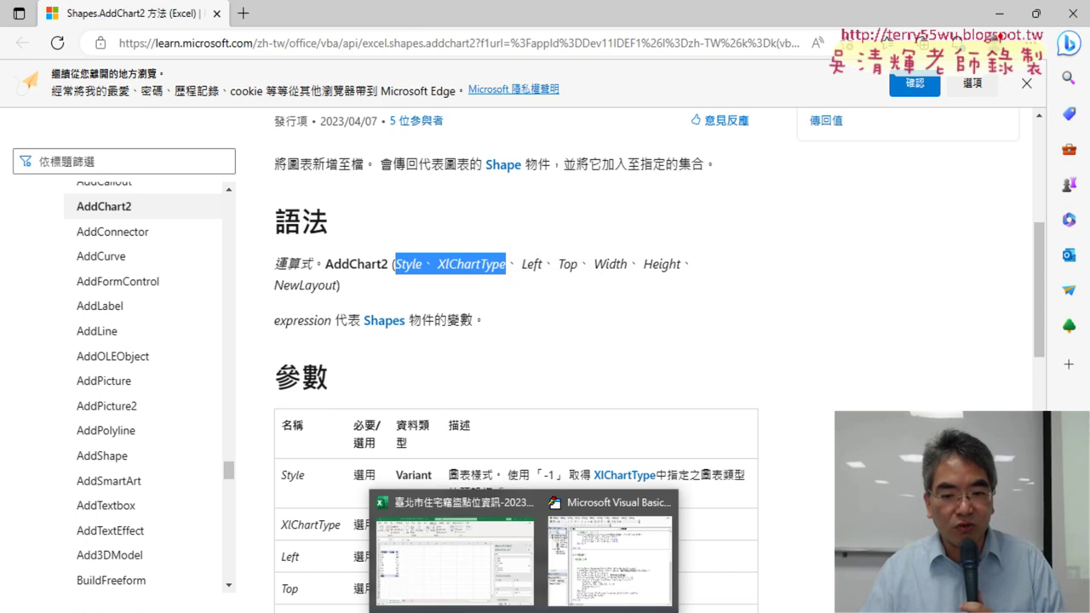
click(606, 557)
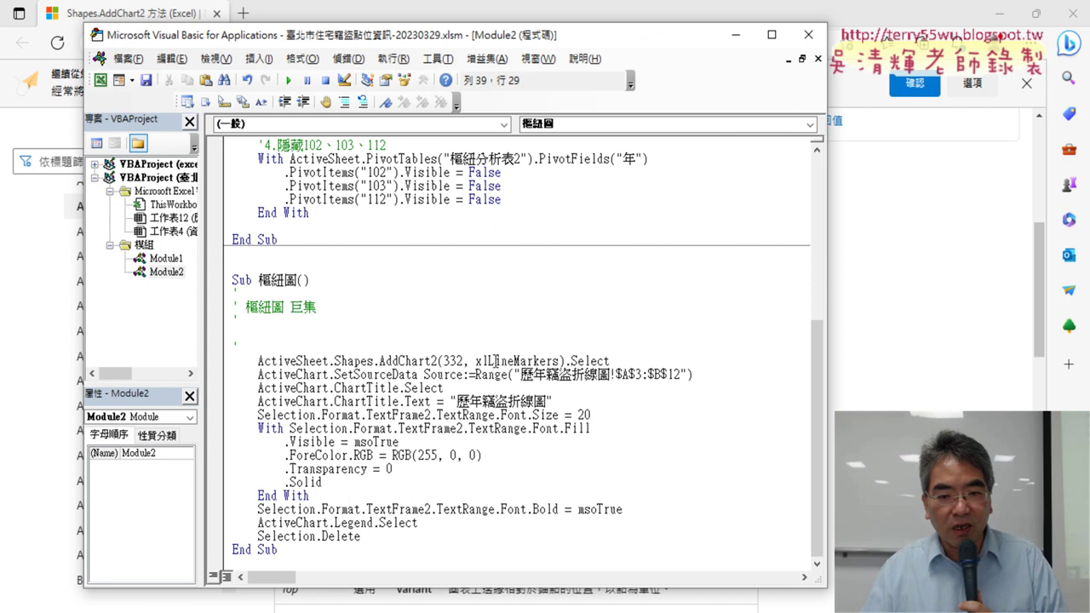
click(730, 42)
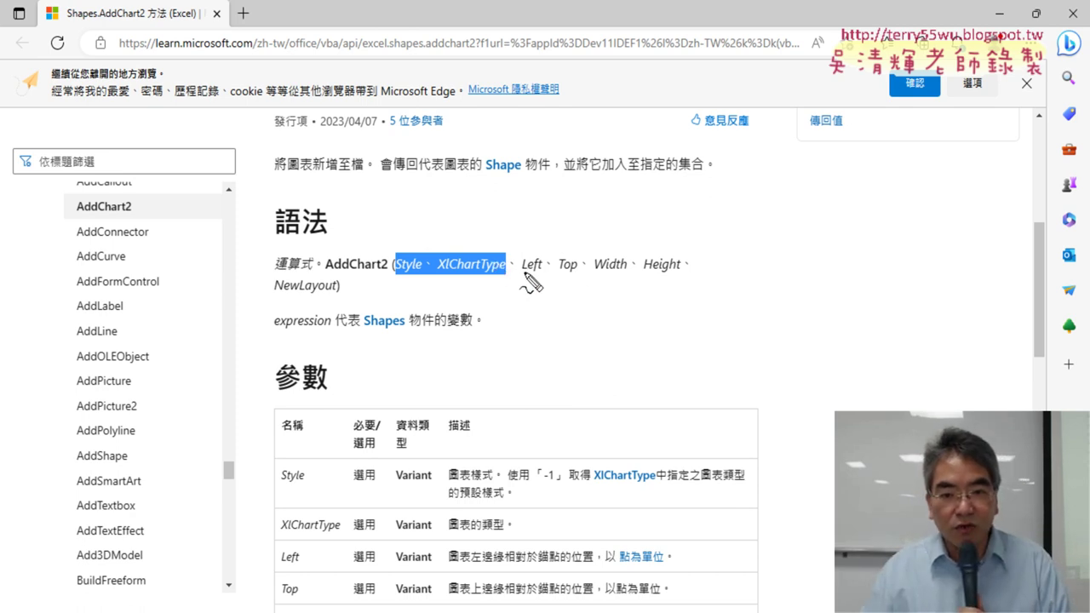
Mark the Left, Top and Width parameters in red ink, then close the help page.
mouse_move(523, 273)
mouse_down()
mouse_move(560, 272)
mouse_move(560, 253)
mouse_move(519, 255)
mouse_move(521, 281)
mouse_move(536, 281)
mouse_up()
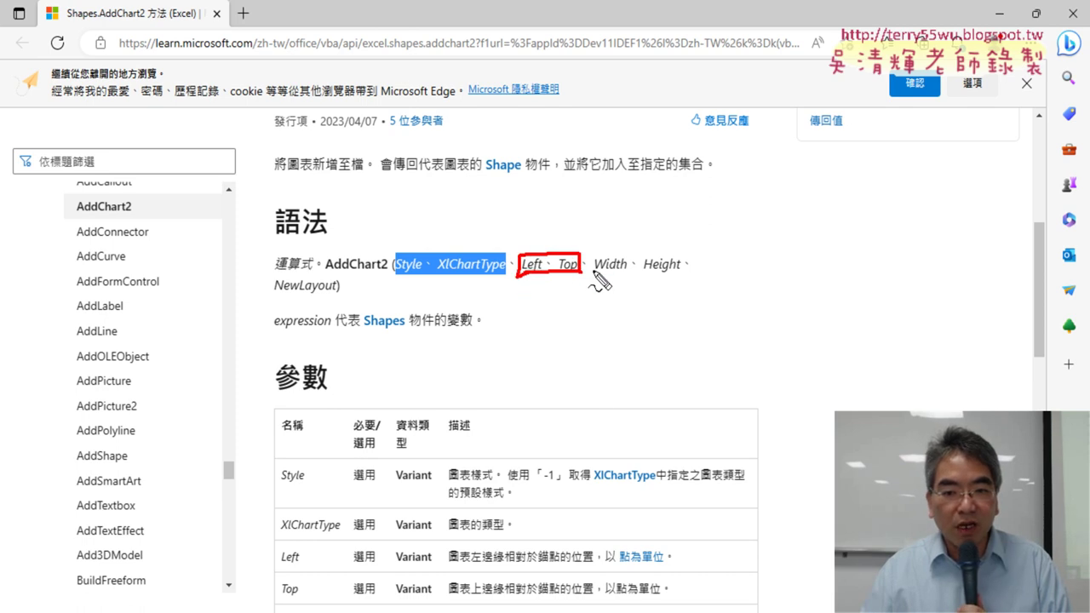
mouse_move(623, 272)
mouse_down()
mouse_move(594, 273)
mouse_move(679, 271)
mouse_up()
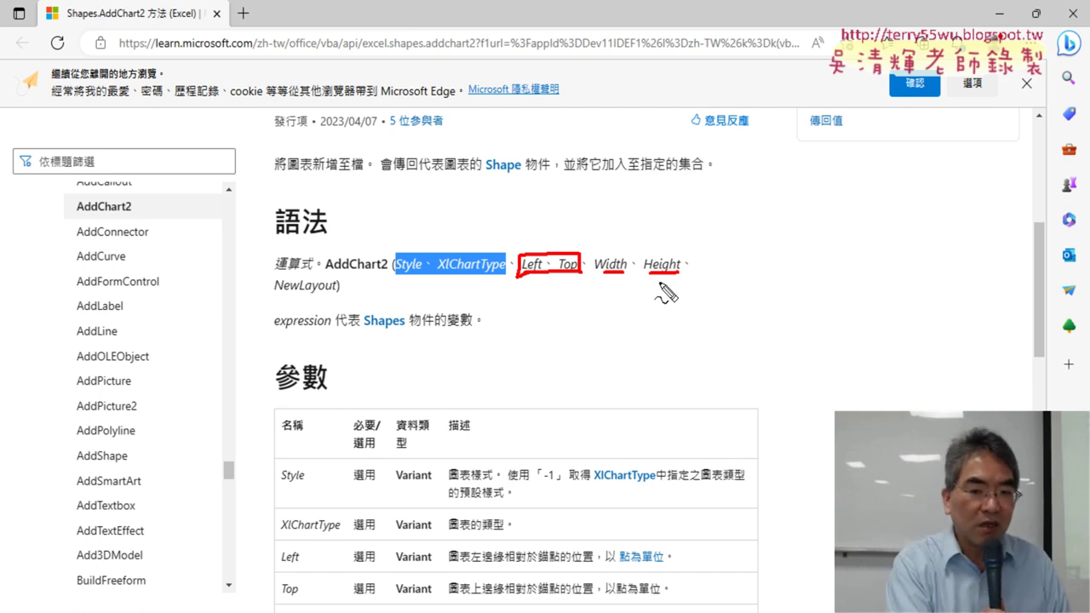
key(Escape)
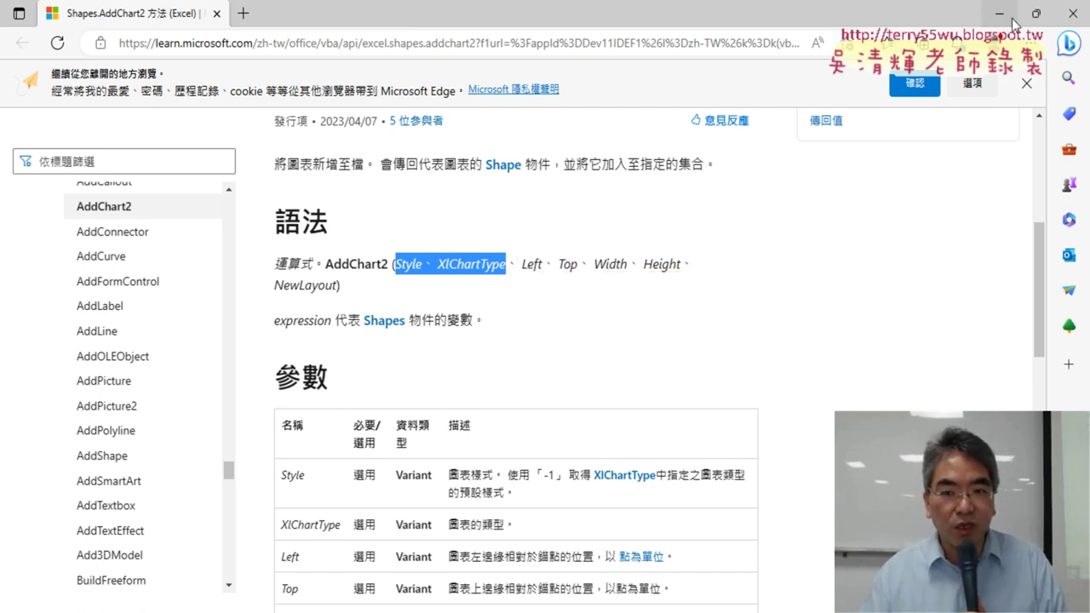
drag(522, 264, 578, 266)
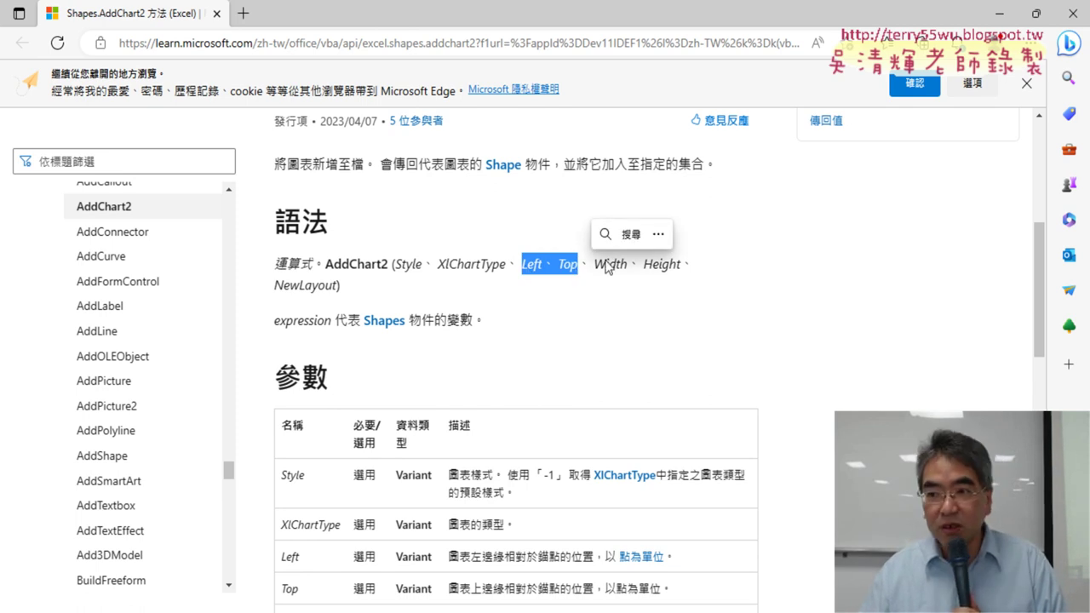
click(1074, 21)
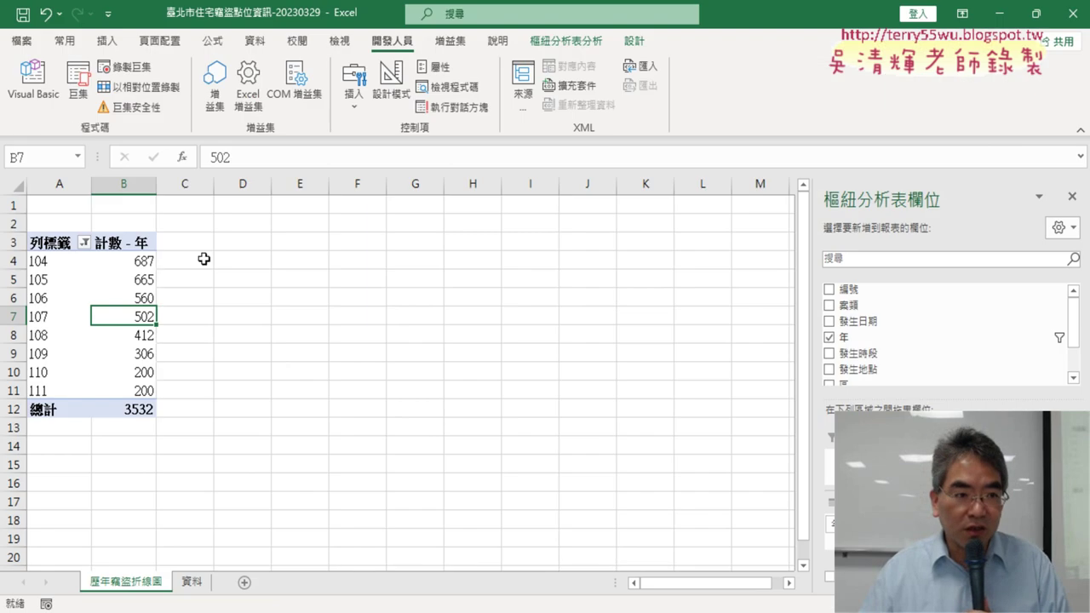
Add a comma after xlLineMarkers and mark cell D2's left and top edges on the sheet.
click(32, 81)
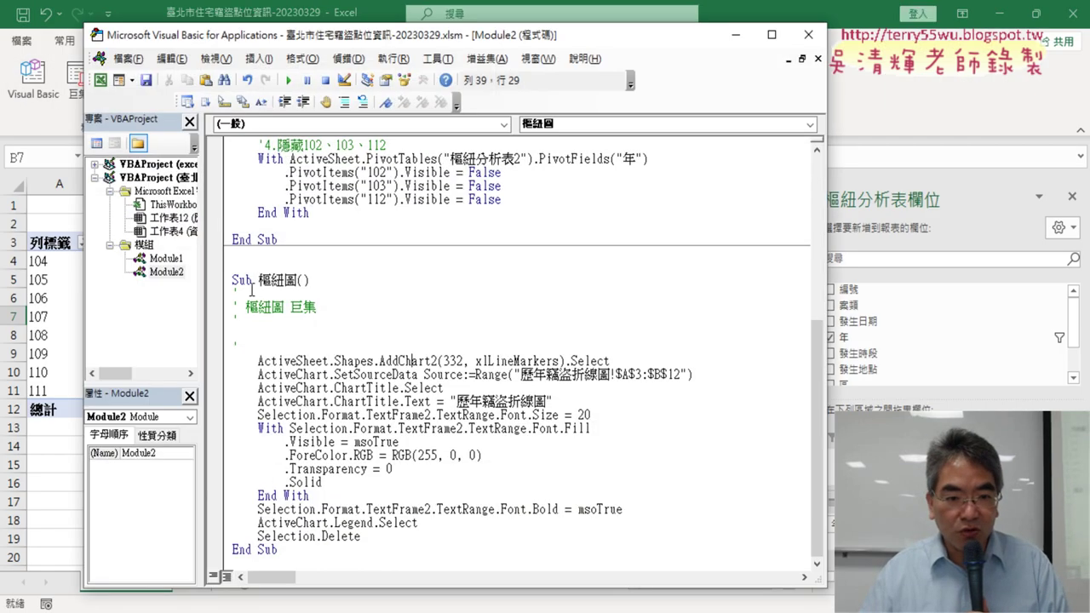
drag(441, 361, 557, 358)
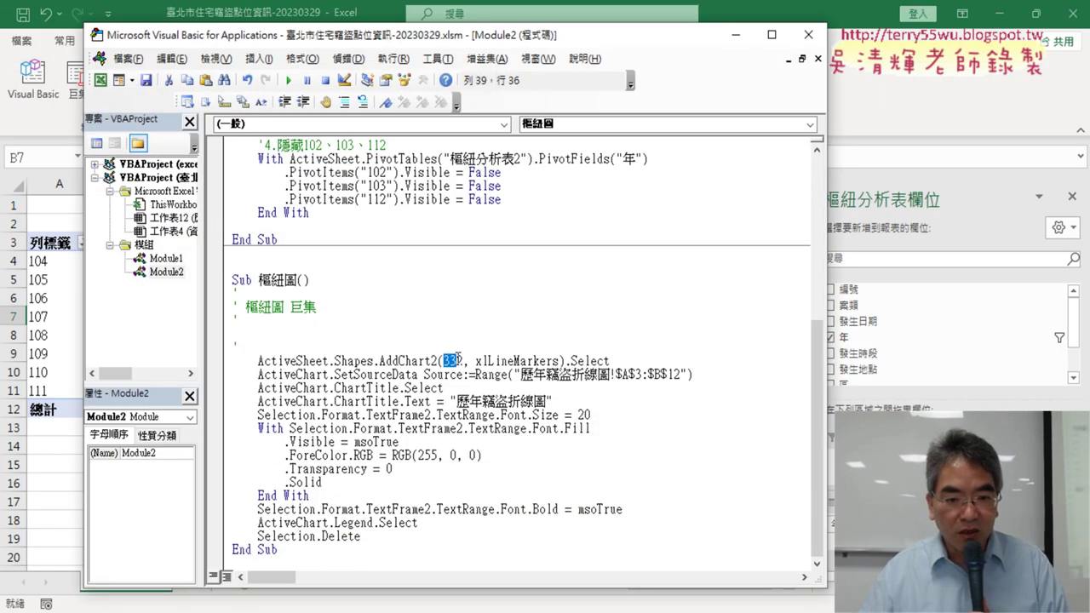
click(559, 359)
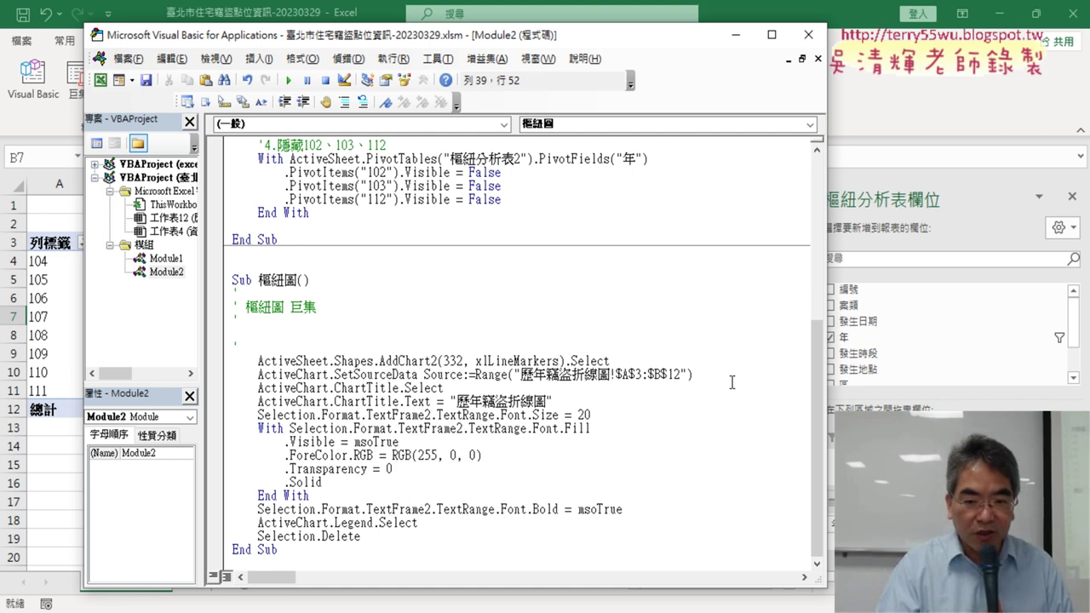
text(,)
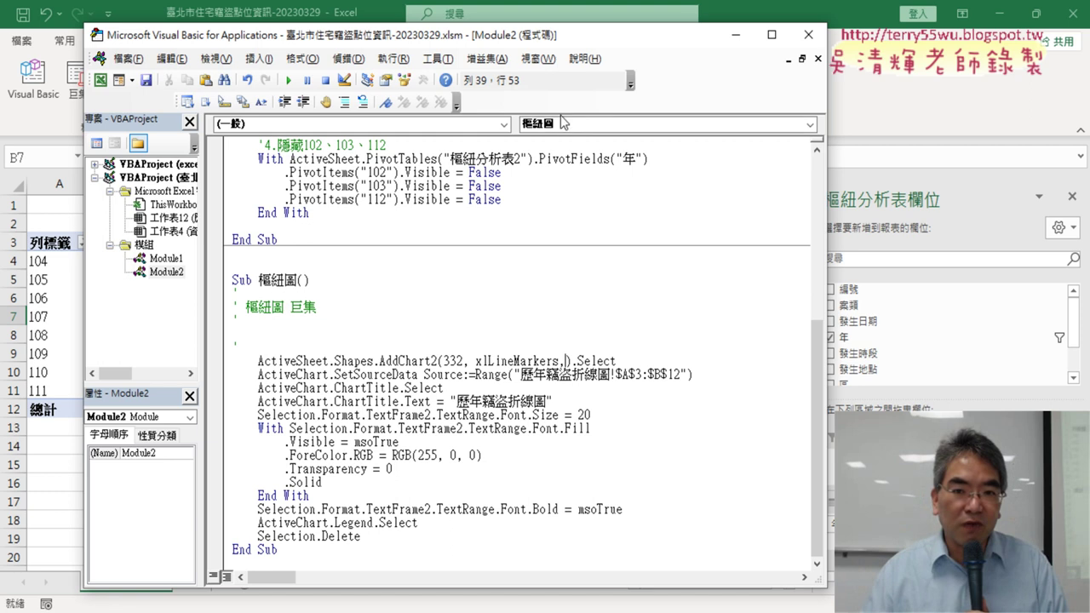
drag(526, 44, 728, 39)
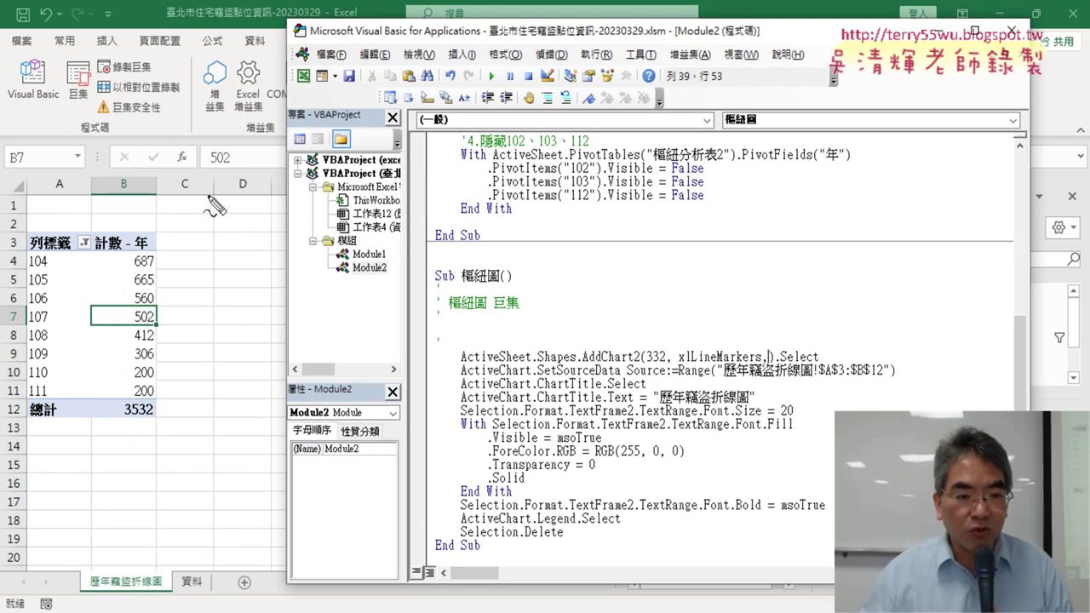
drag(212, 196, 209, 269)
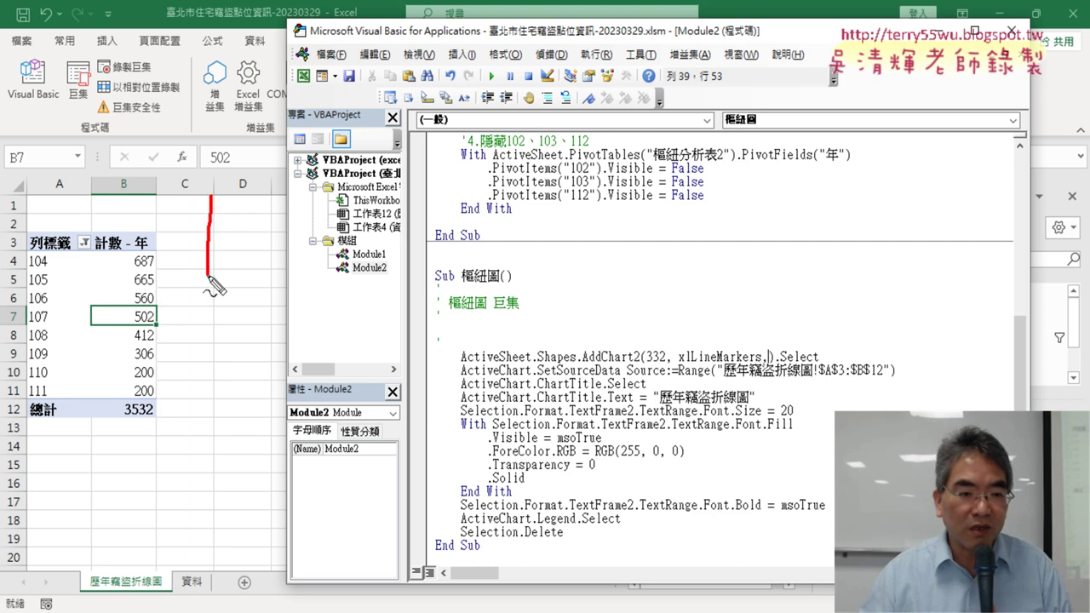
drag(177, 211, 260, 213)
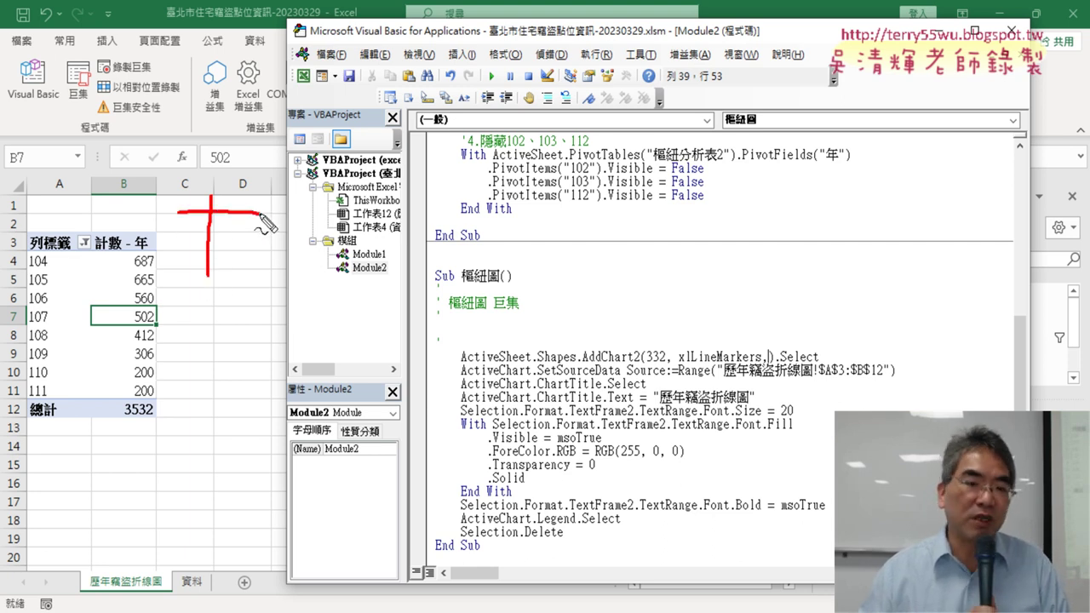
key(Escape)
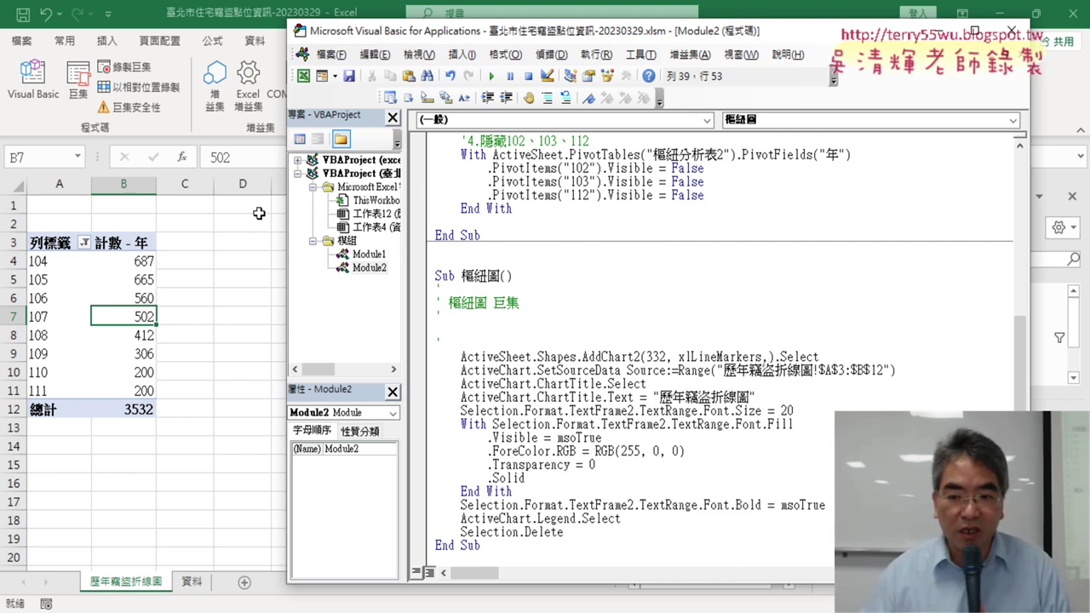
Enter Range("D2").Left, Range("D2").Top as the AddChart2 position arguments.
text(ra)
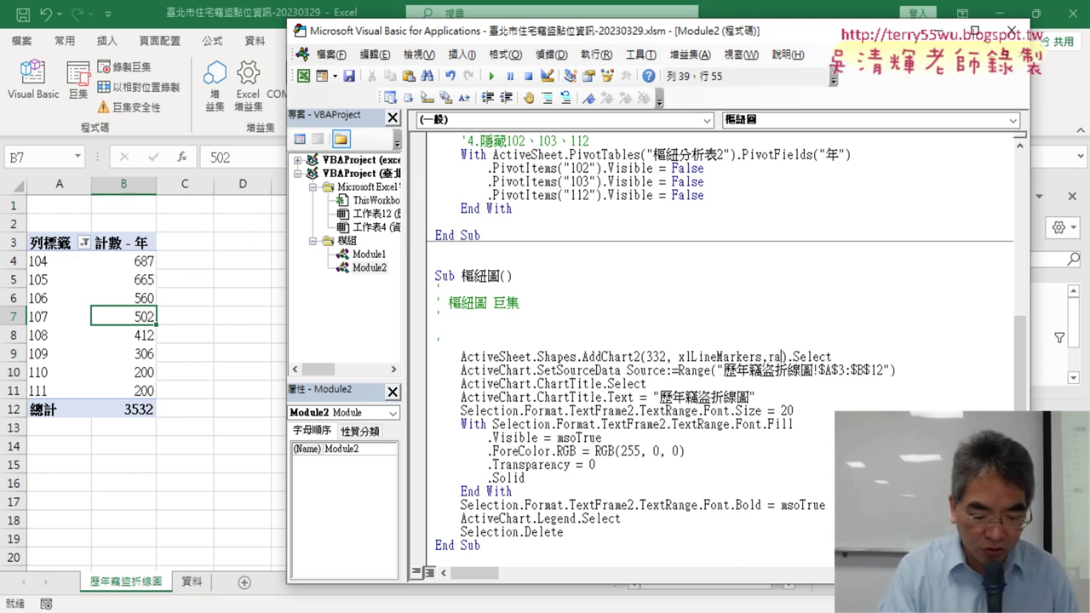
text(nge()
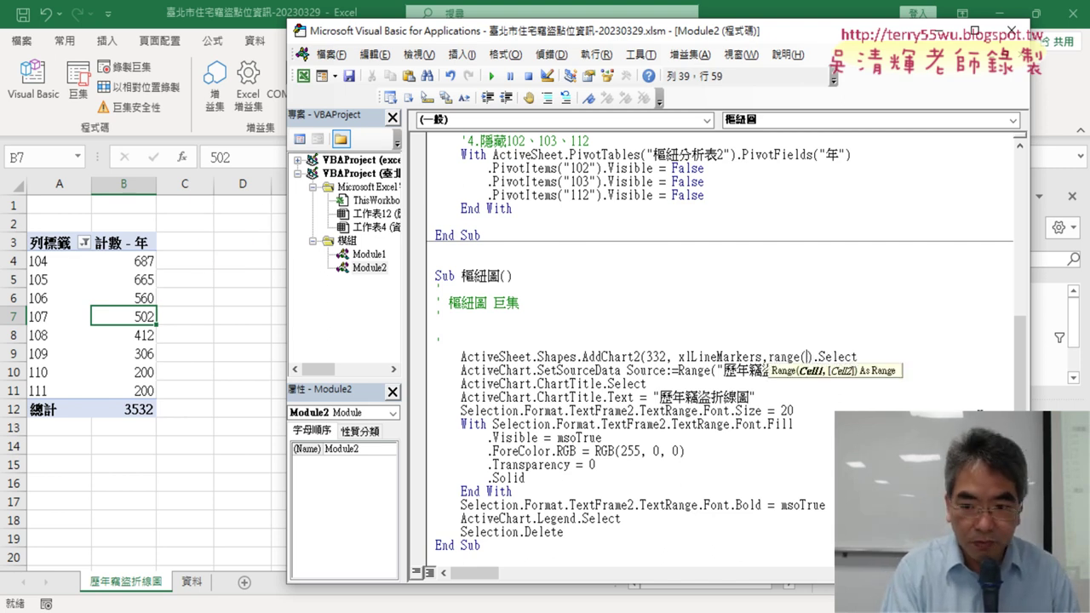
text(")
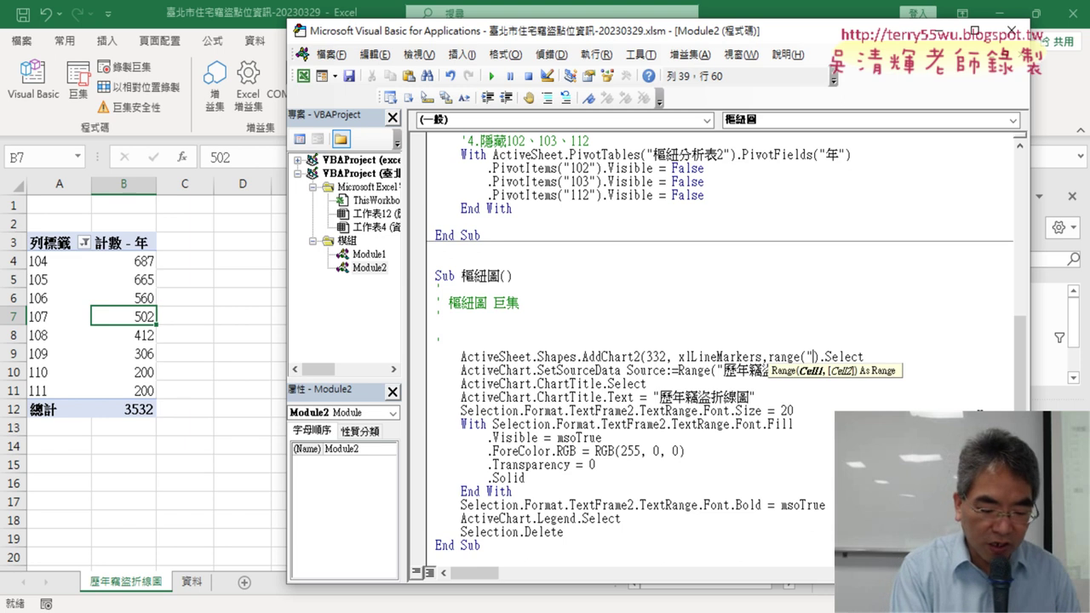
text(D2")
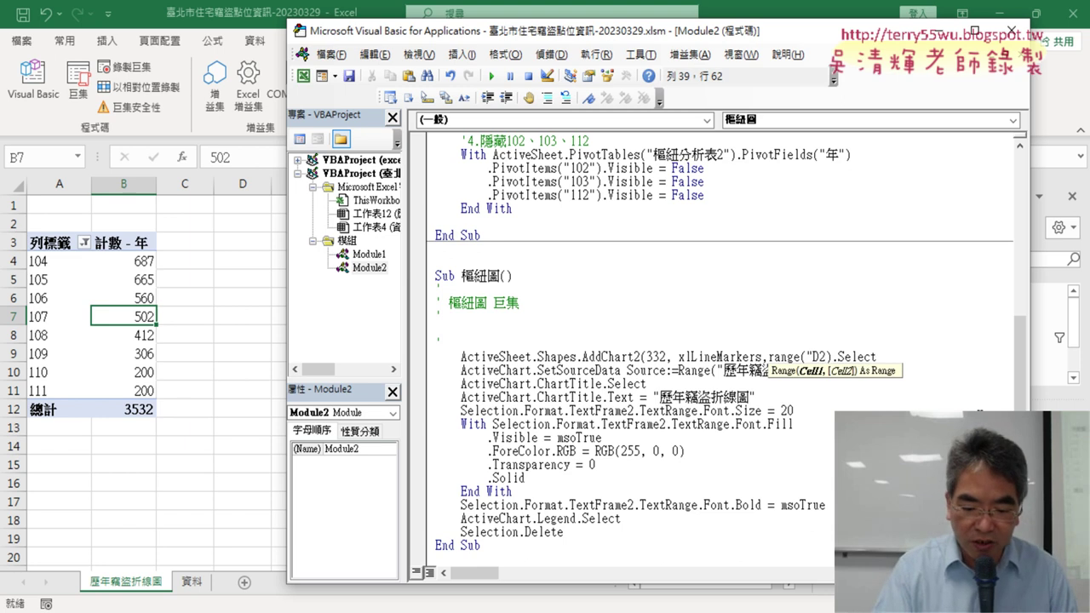
text().)
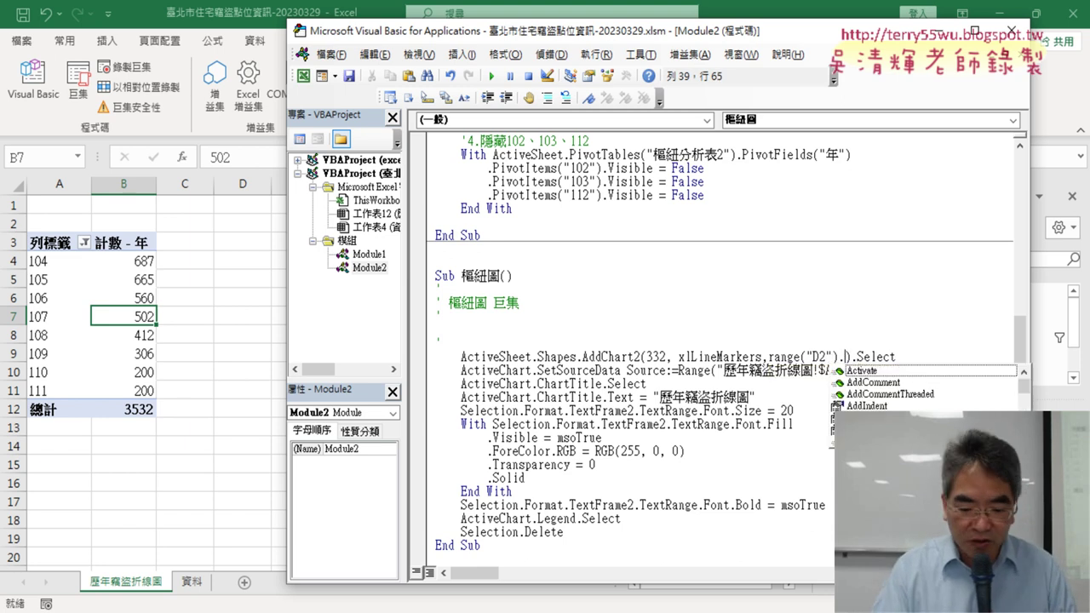
text(lef)
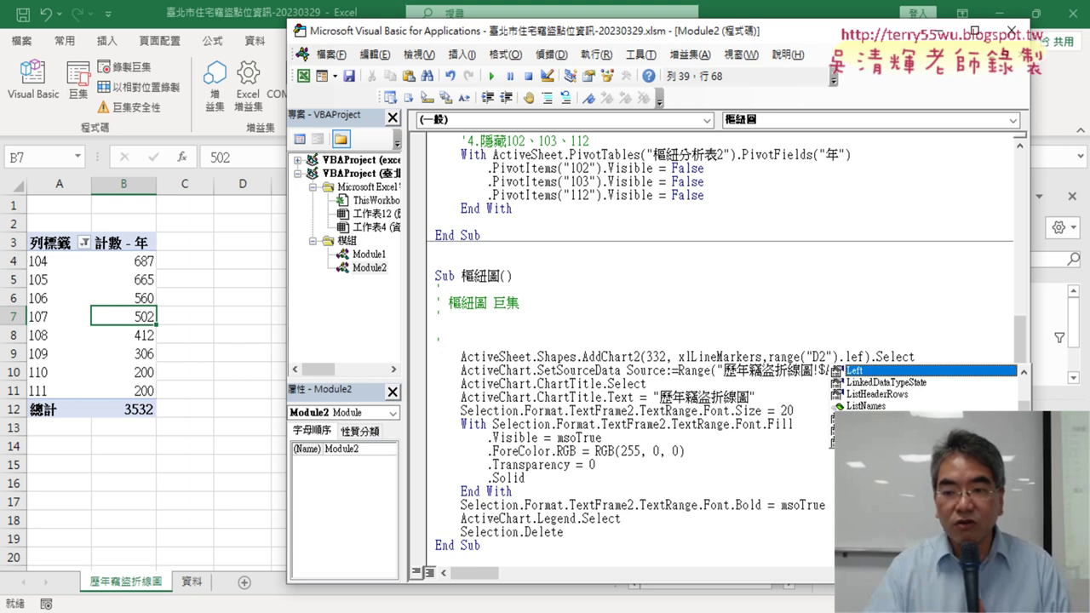
double_click(853, 372)
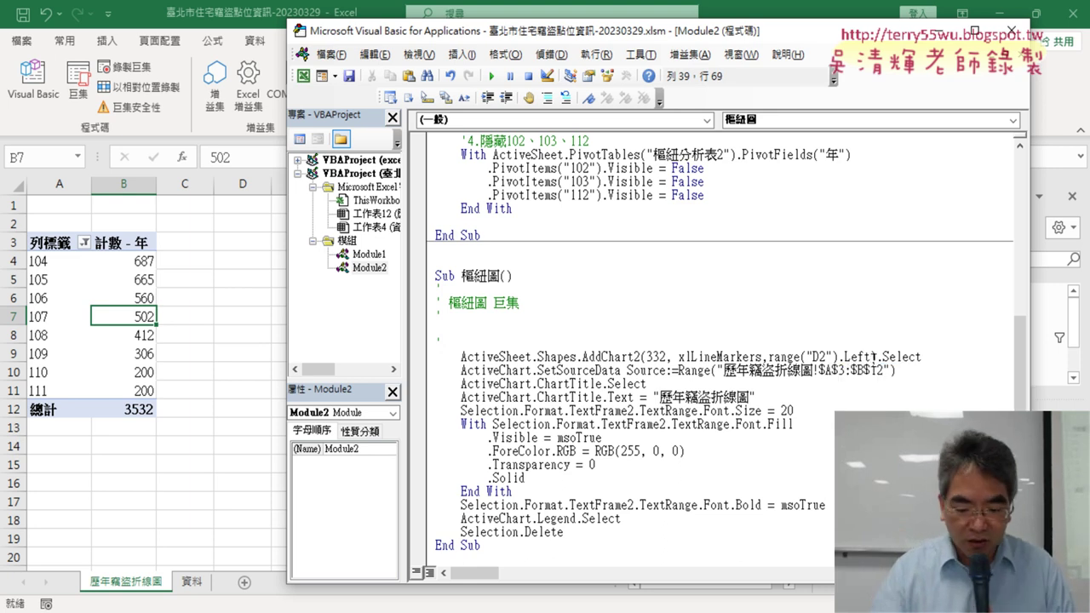
text(,)
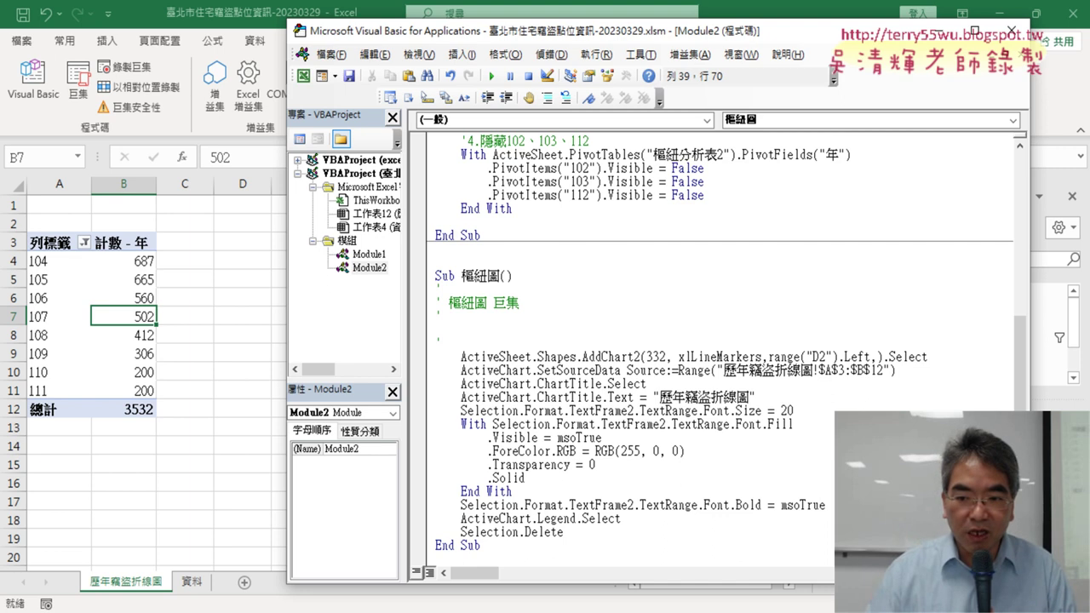
drag(768, 357, 834, 356)
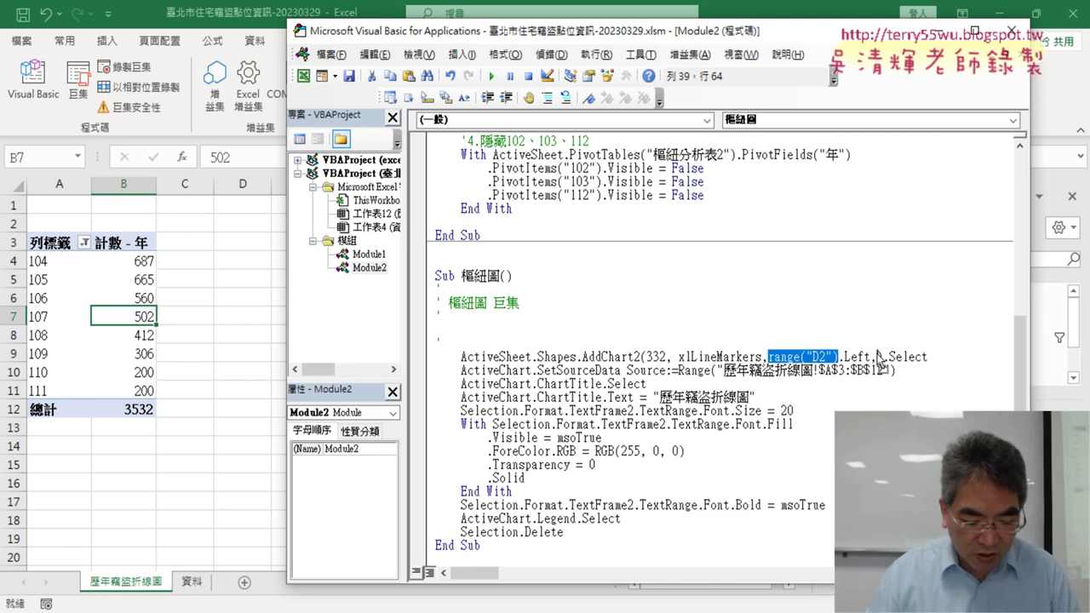
click(877, 356)
text(range("D2"))
text(.)
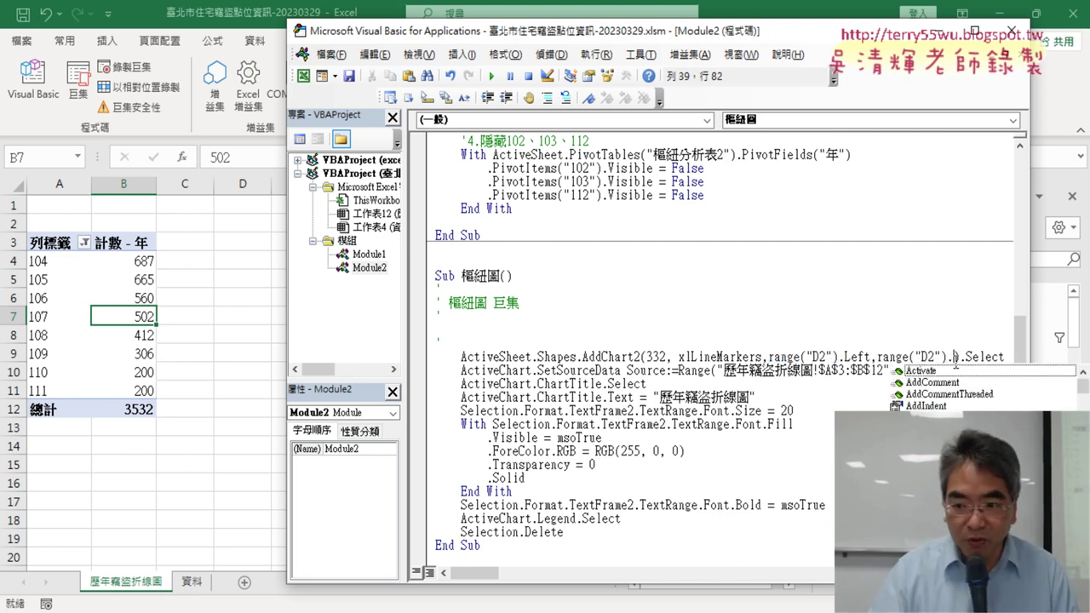
text(top)
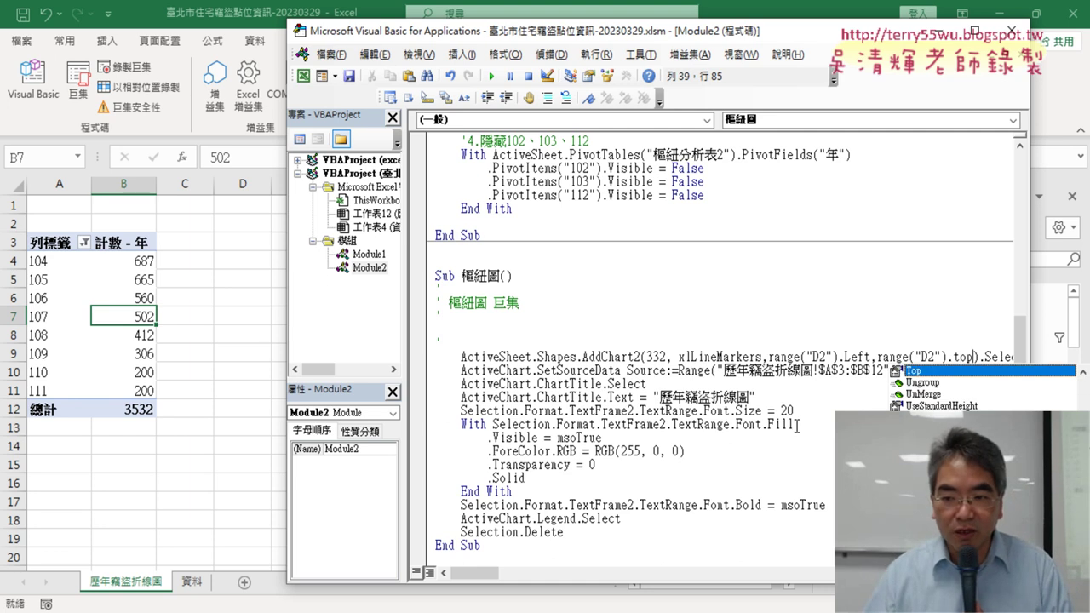
key(Escape)
click(852, 398)
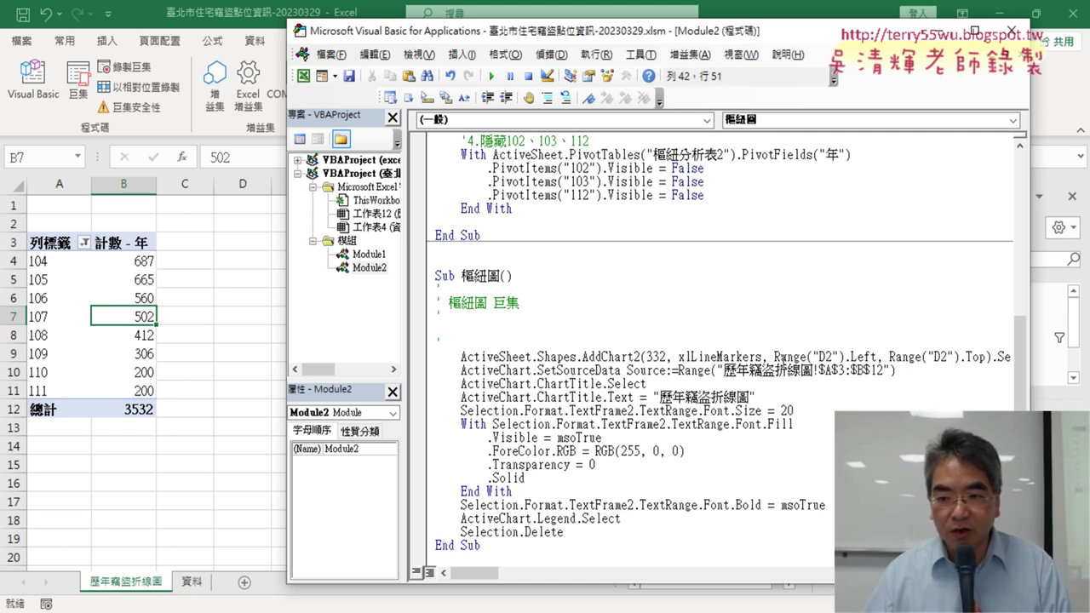
drag(769, 357, 985, 355)
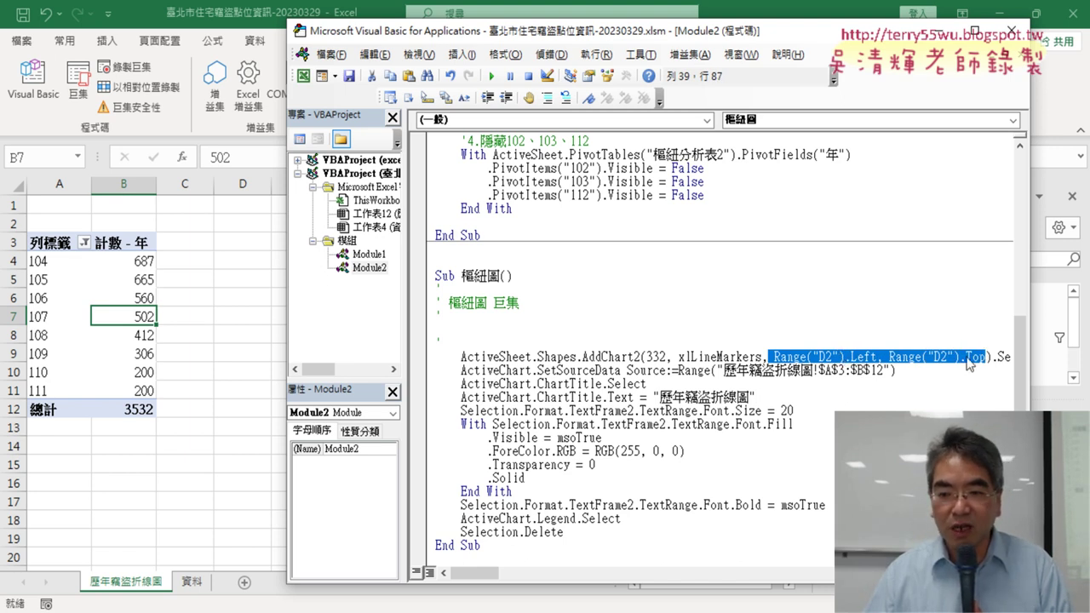
click(671, 371)
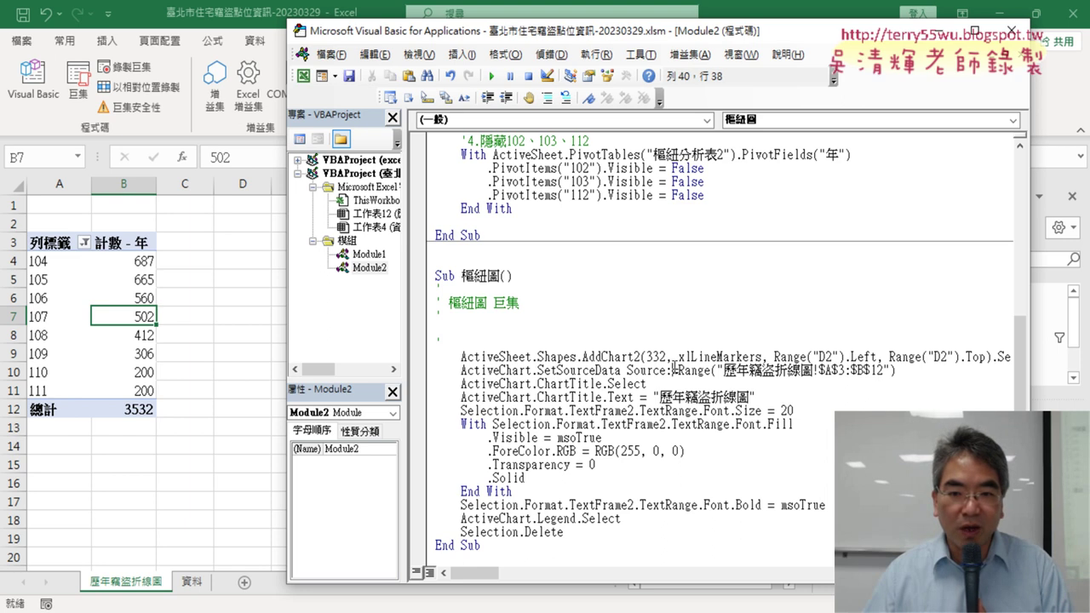
Run the edited 樞紐圖 macro and rearrange the code window to show the chart at D2.
click(492, 76)
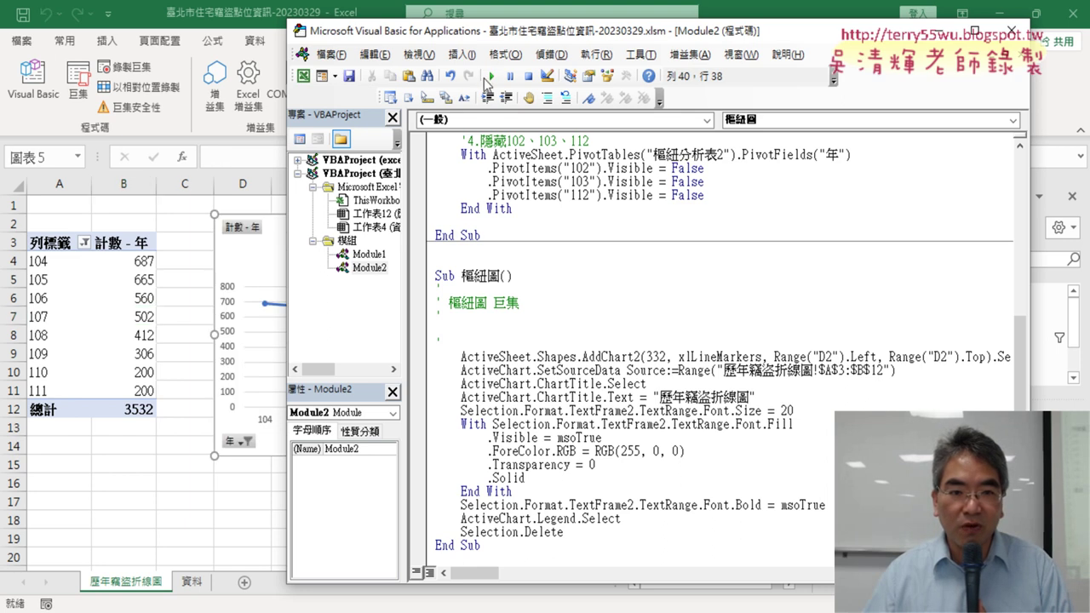
drag(491, 43, 505, 325)
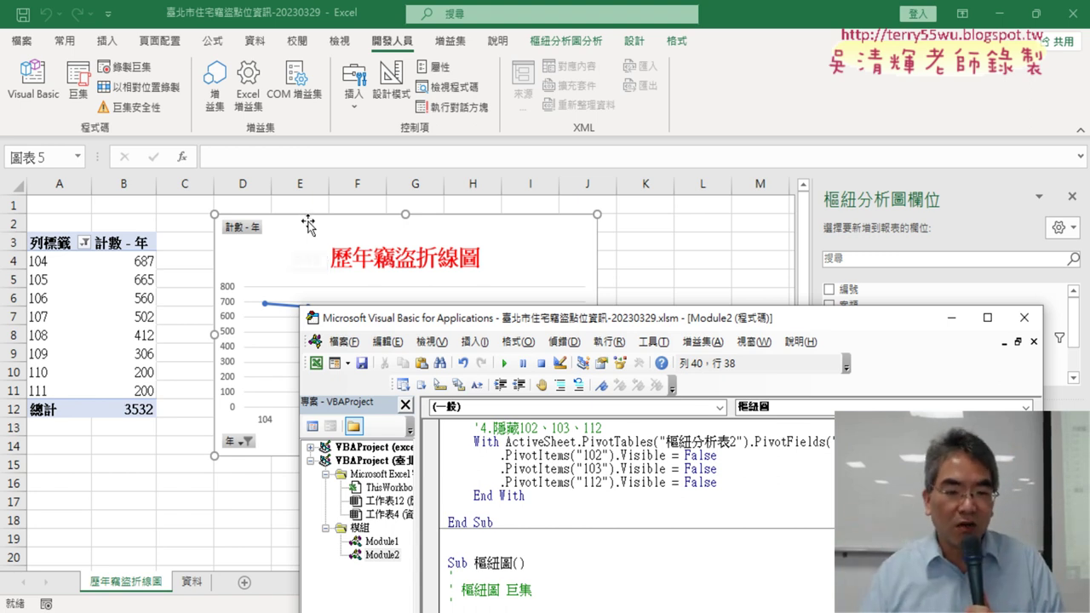
mouse_move(502, 320)
mouse_down()
mouse_move(484, 236)
mouse_move(357, 77)
mouse_up()
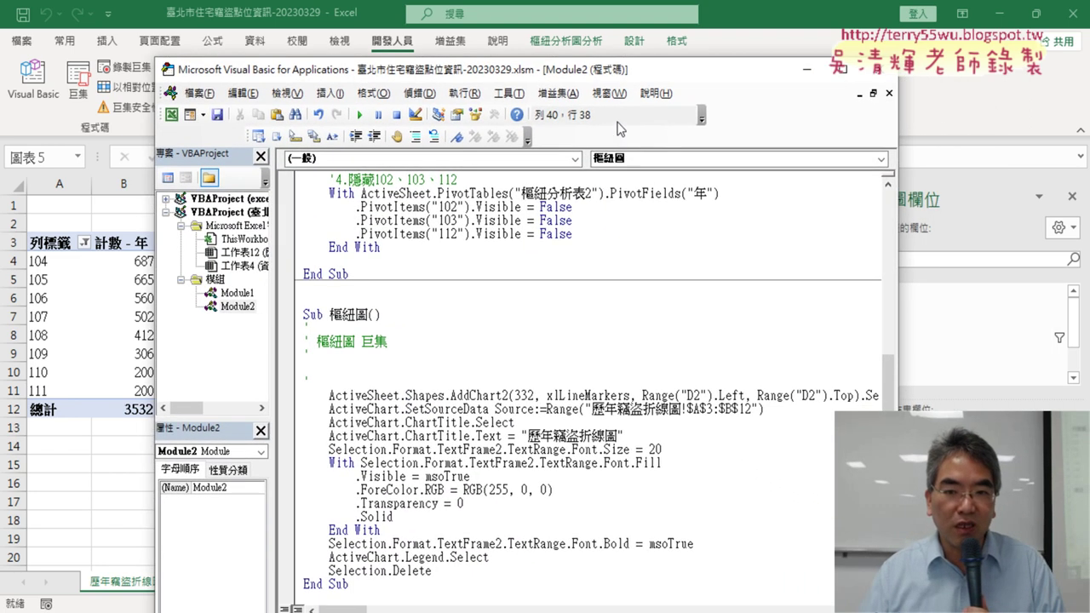
mouse_move(623, 76)
mouse_down()
mouse_move(571, 209)
mouse_move(566, 328)
mouse_up()
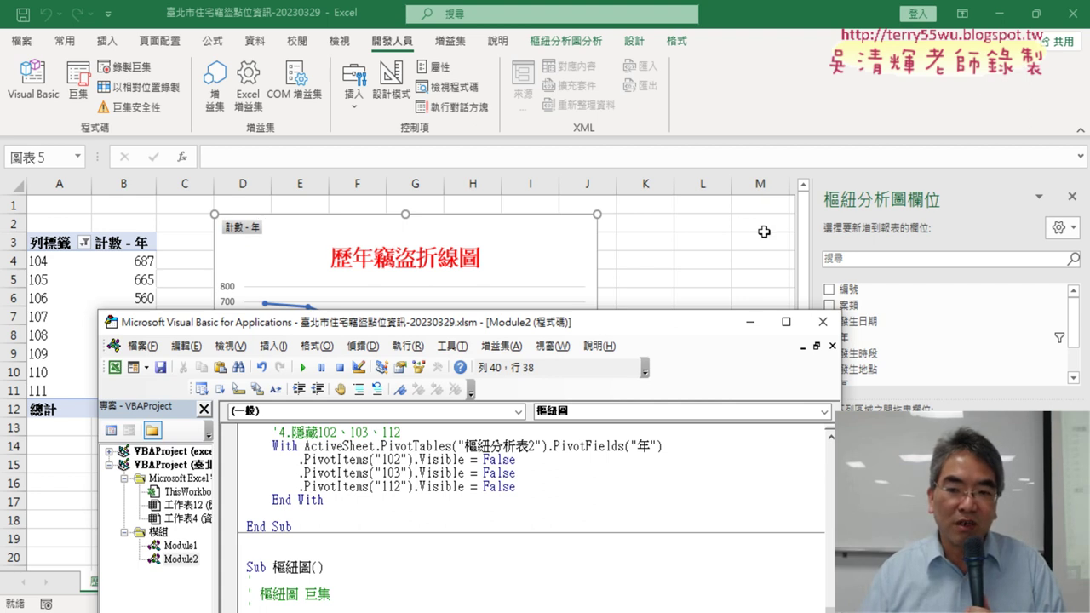
drag(598, 330, 593, 313)
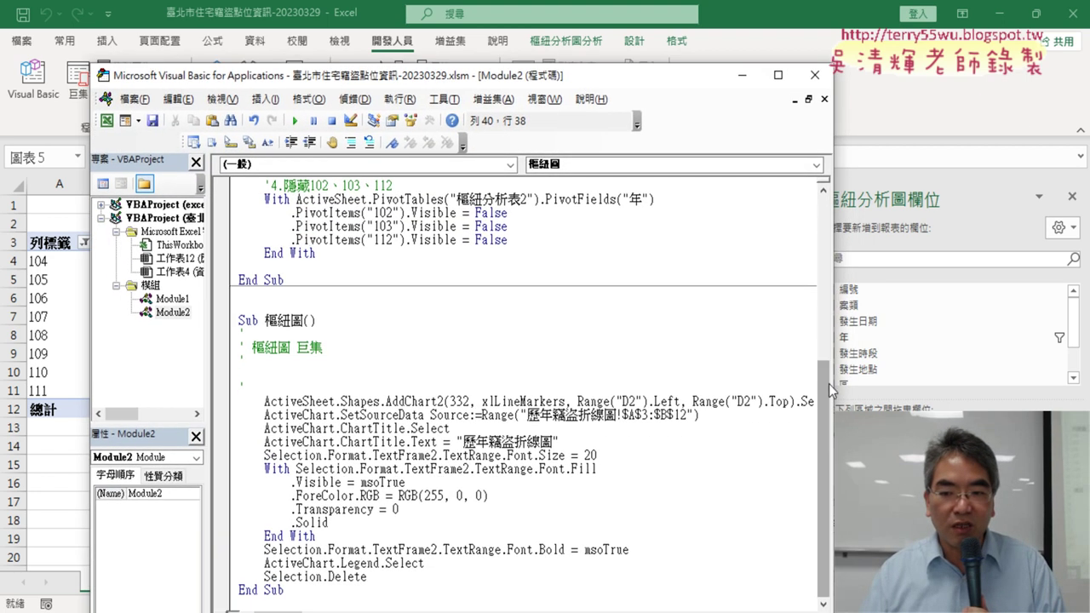
Add Range("D2").Width * 10 as the AddChart2 Width argument after .Top.
drag(832, 400, 1030, 400)
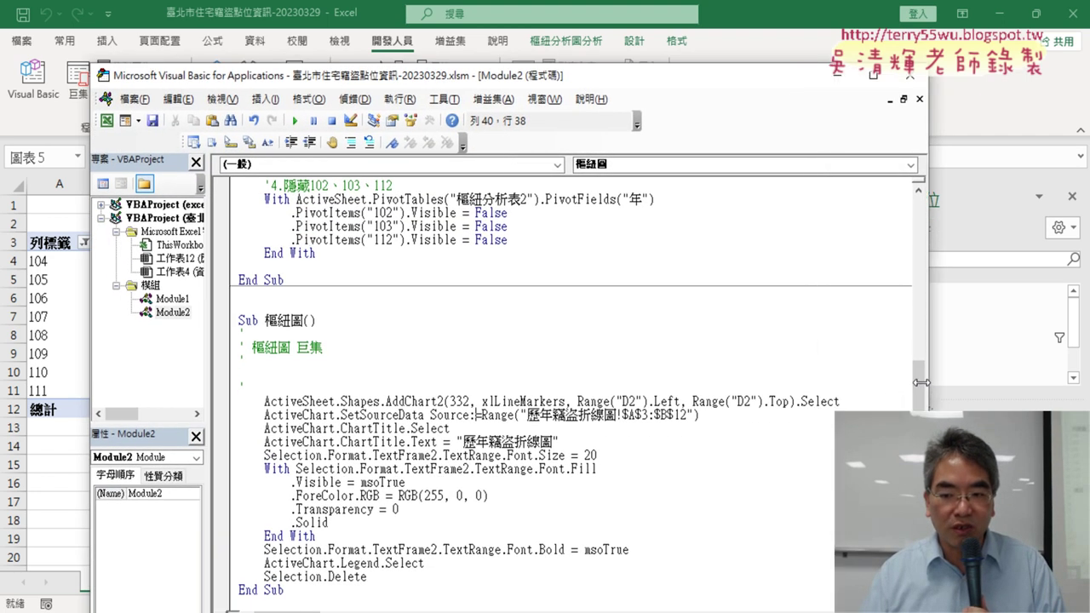
click(790, 401)
text(,)
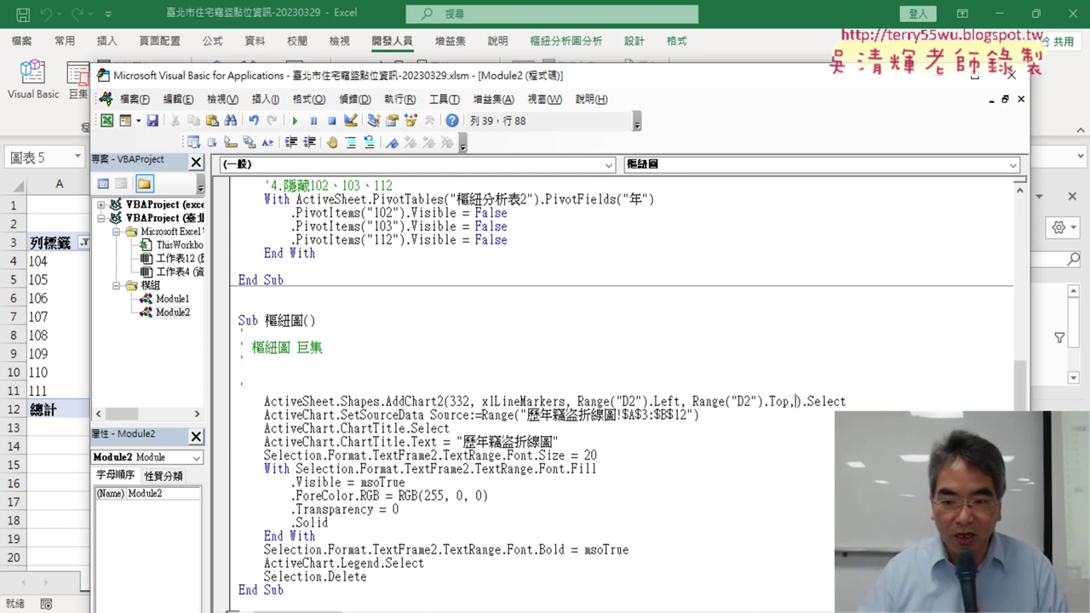
drag(692, 401, 757, 399)
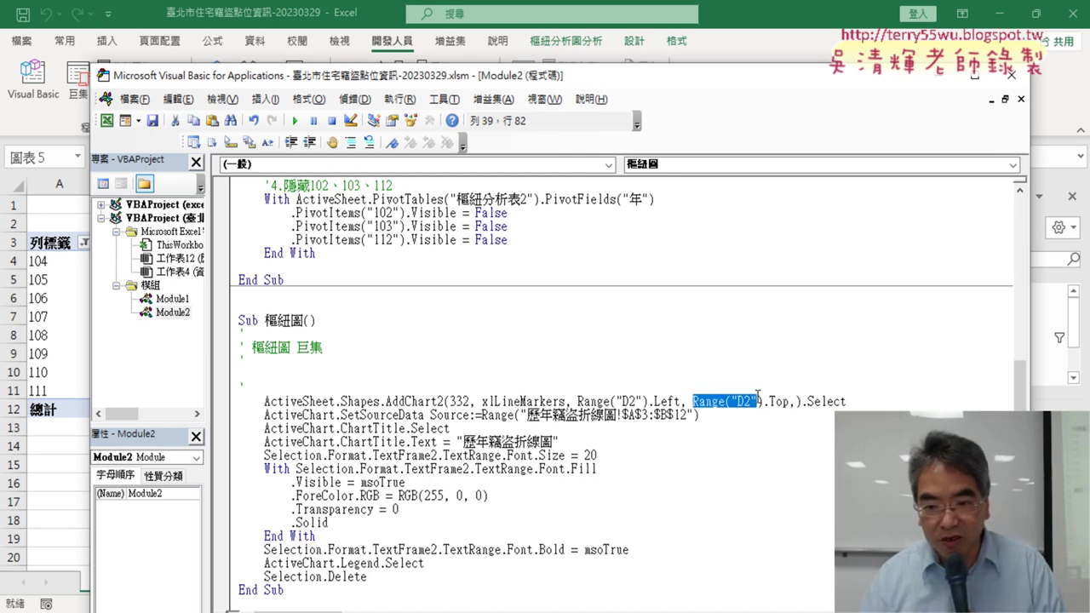
key(ctrl+c)
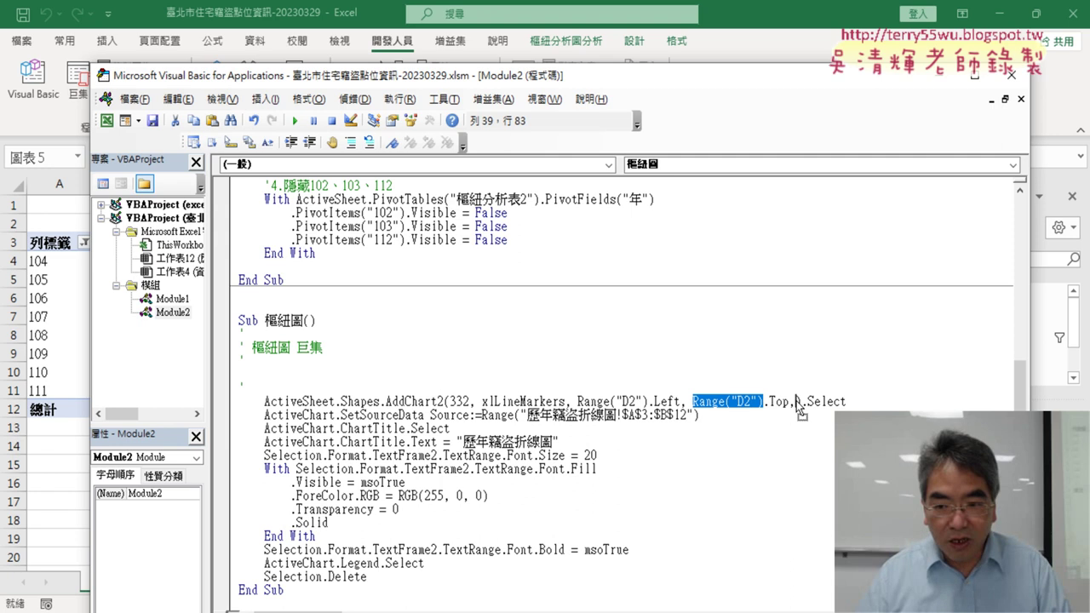
click(795, 401)
key(ctrl+v)
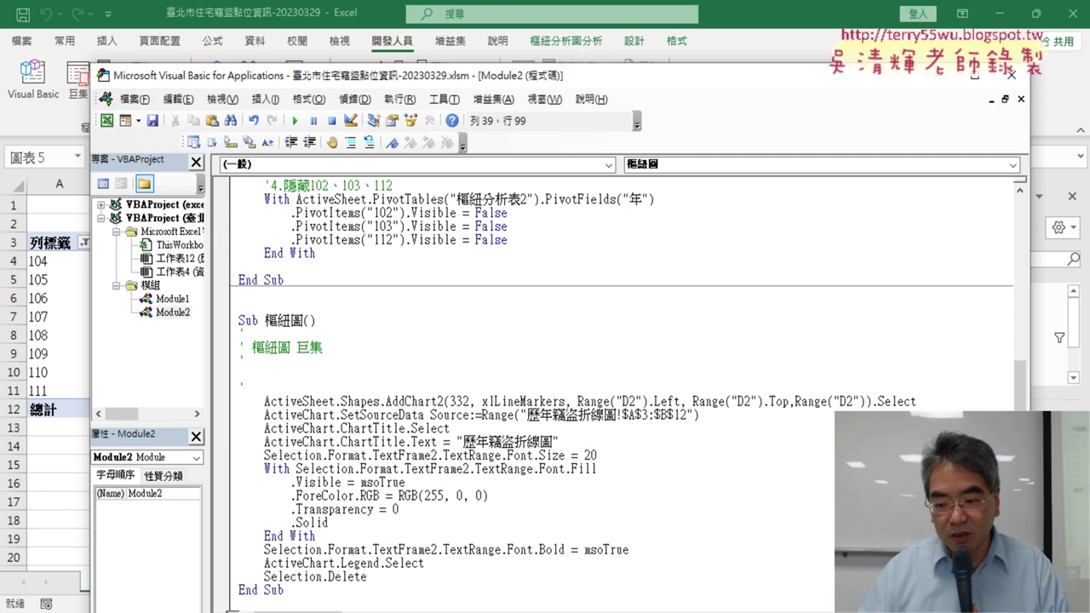
text(.w)
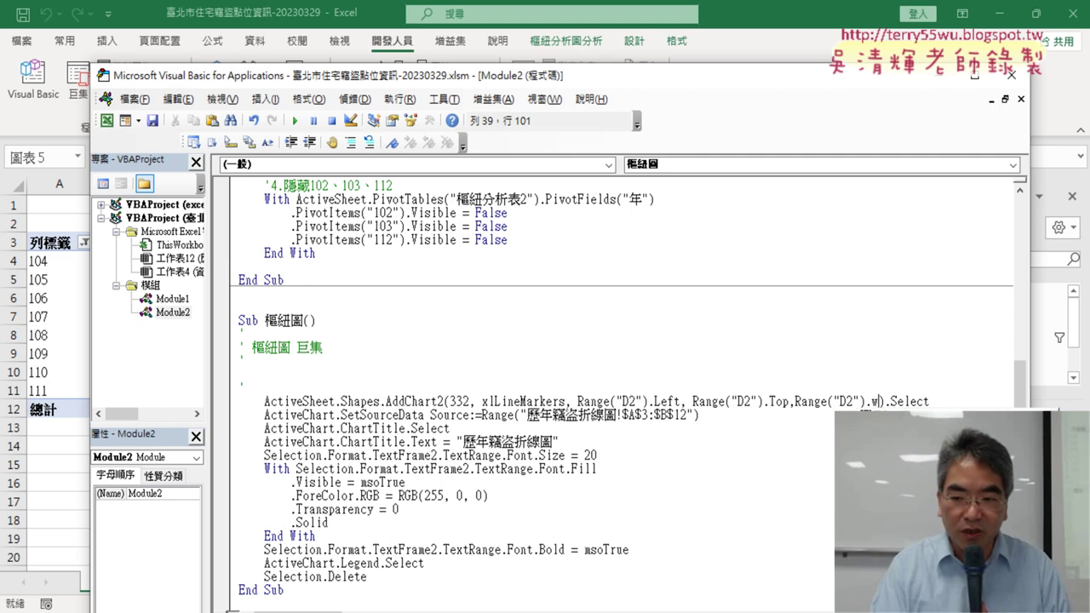
key(space)
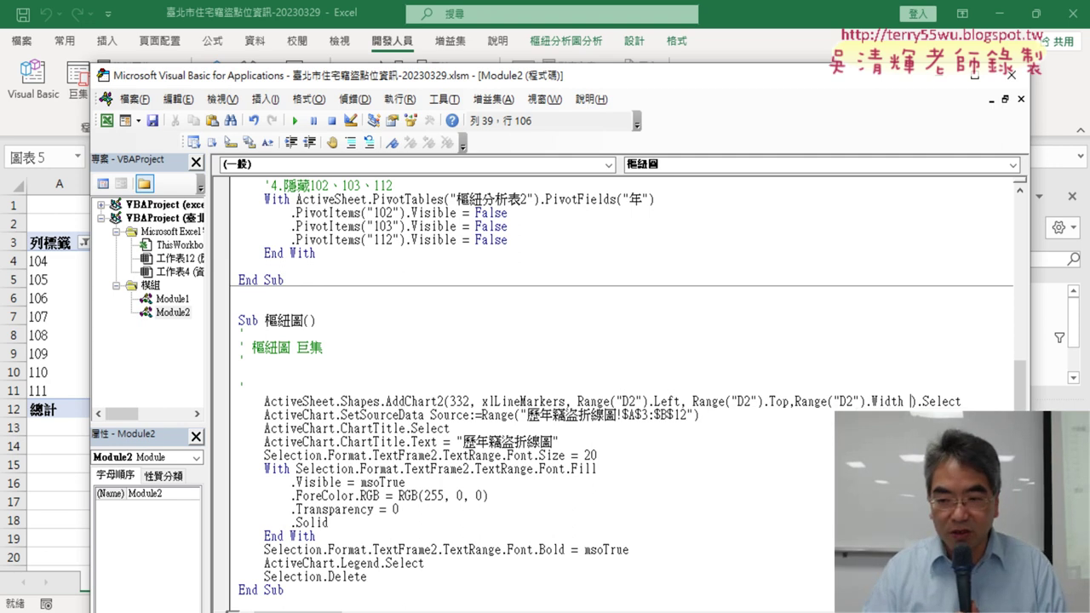
key(Left)
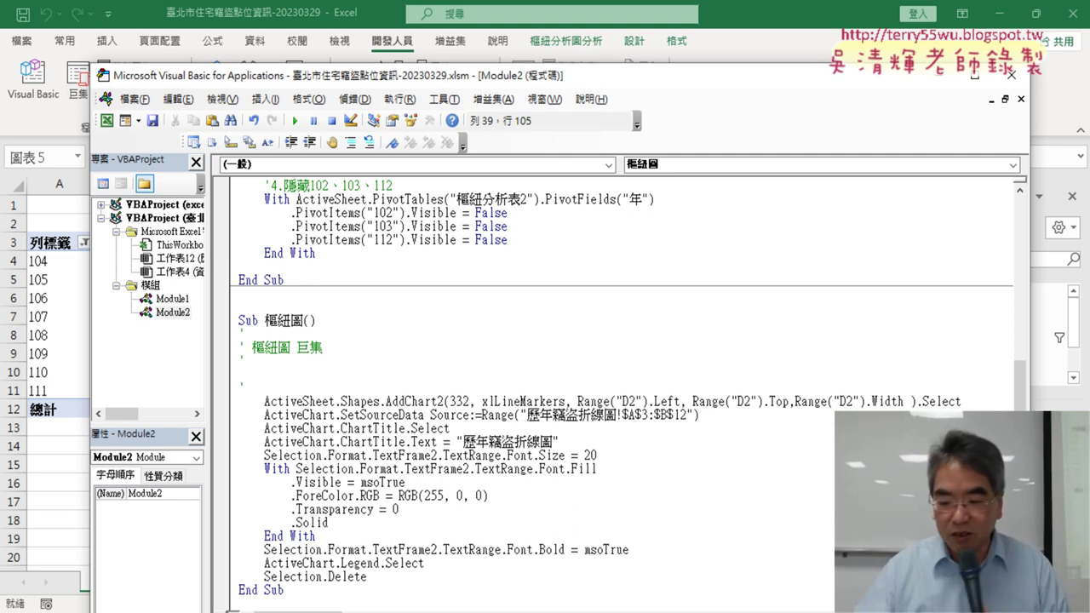
text(*10)
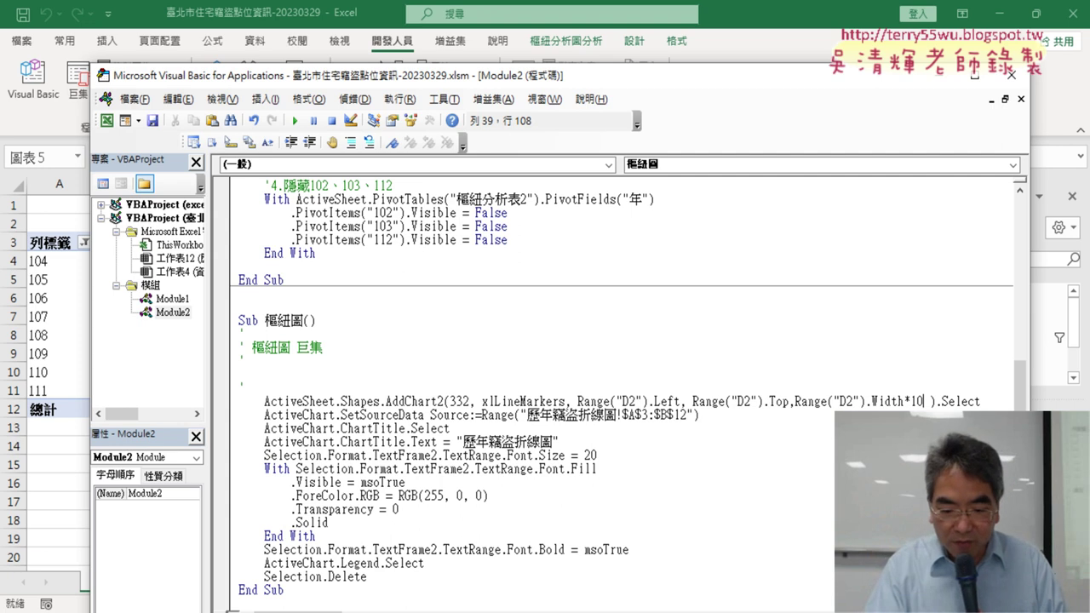
Add Range("D2").Height * 15 as the Height argument and review all four position and size arguments.
text(,)
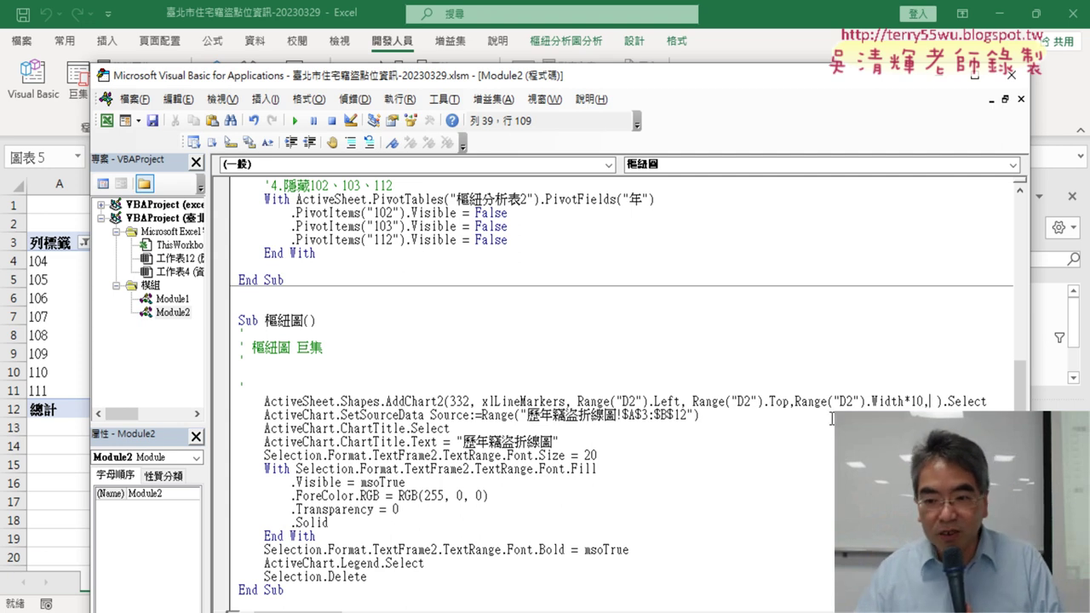
drag(795, 401, 865, 401)
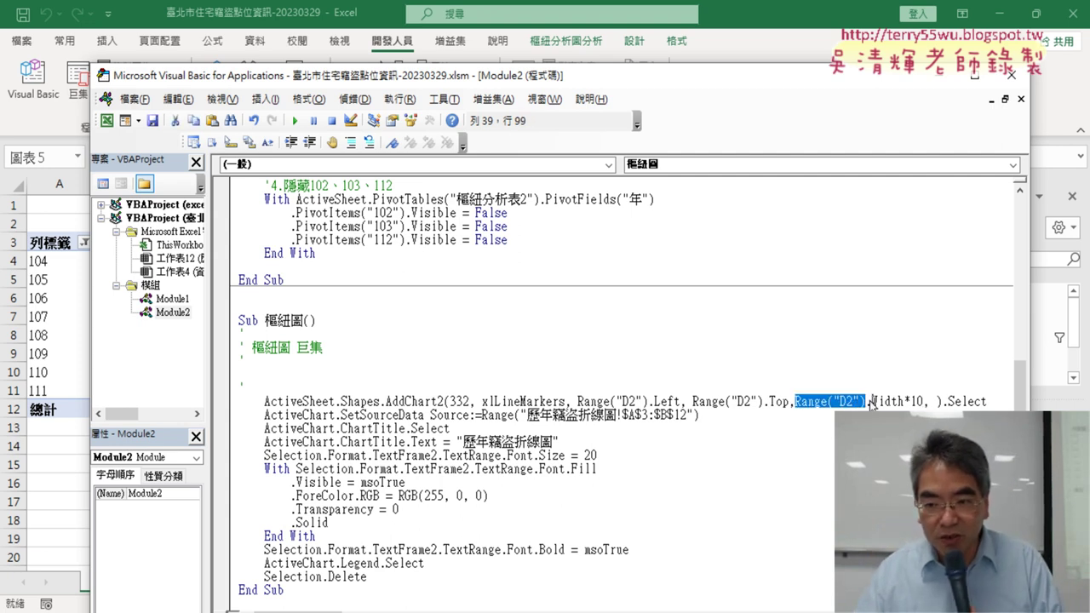
click(928, 400)
key(ctrl+v)
text(.)
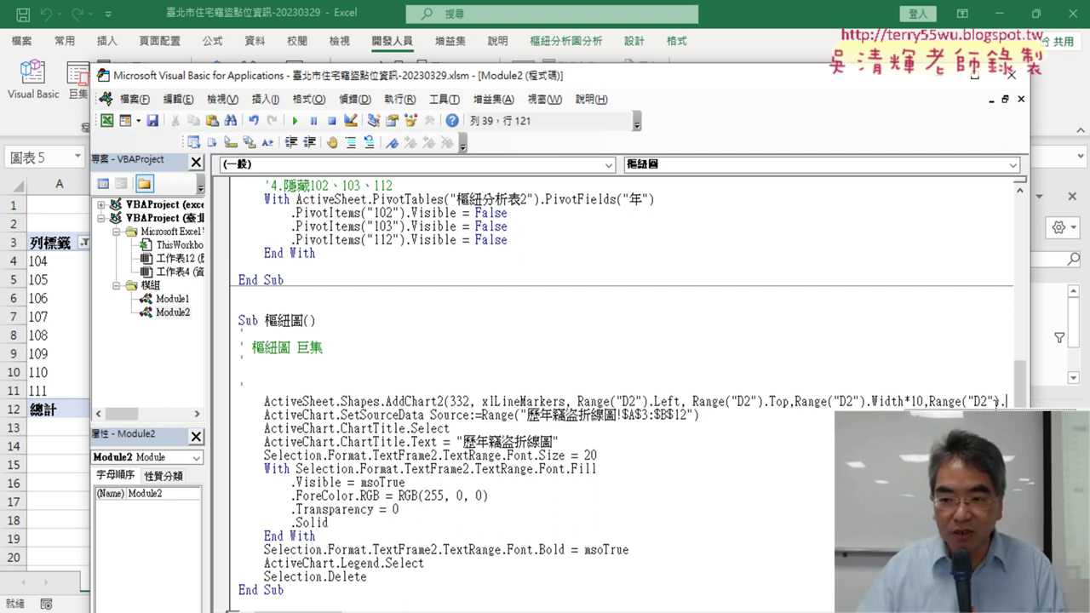
text(h)
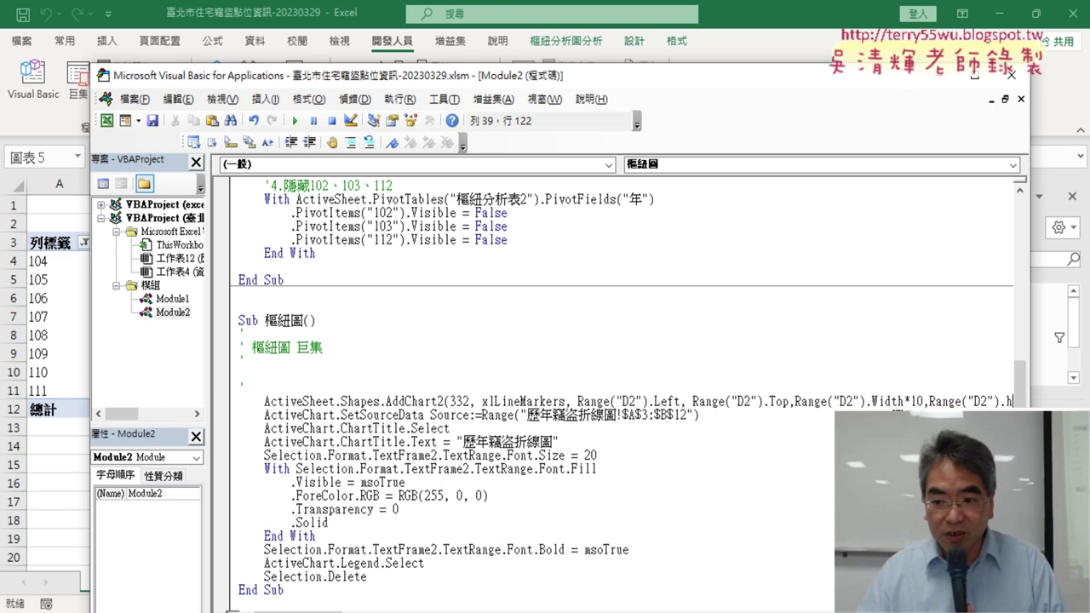
text(eight)
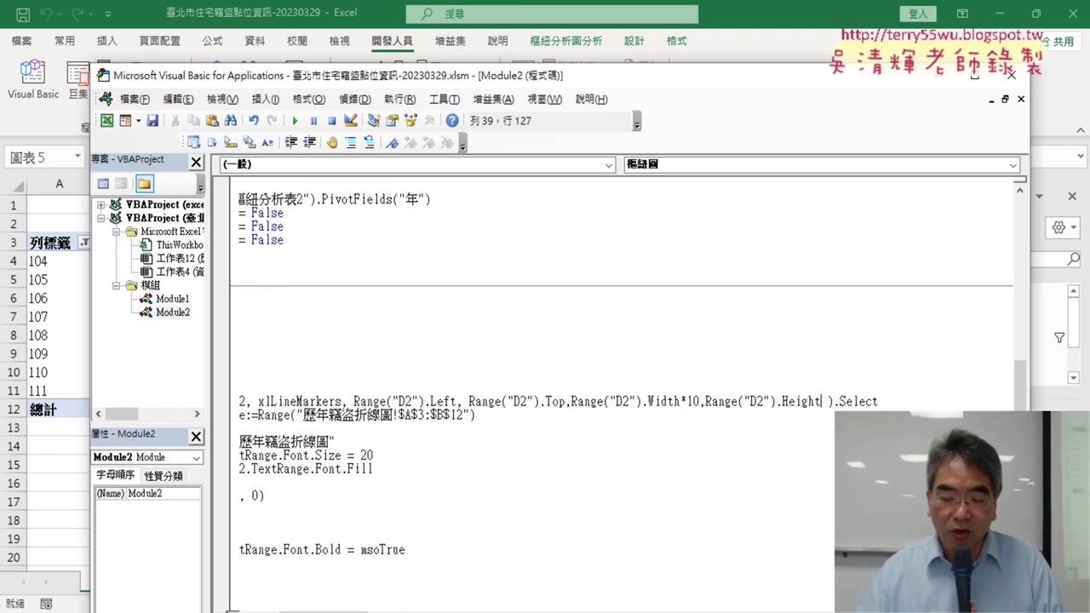
text(*)
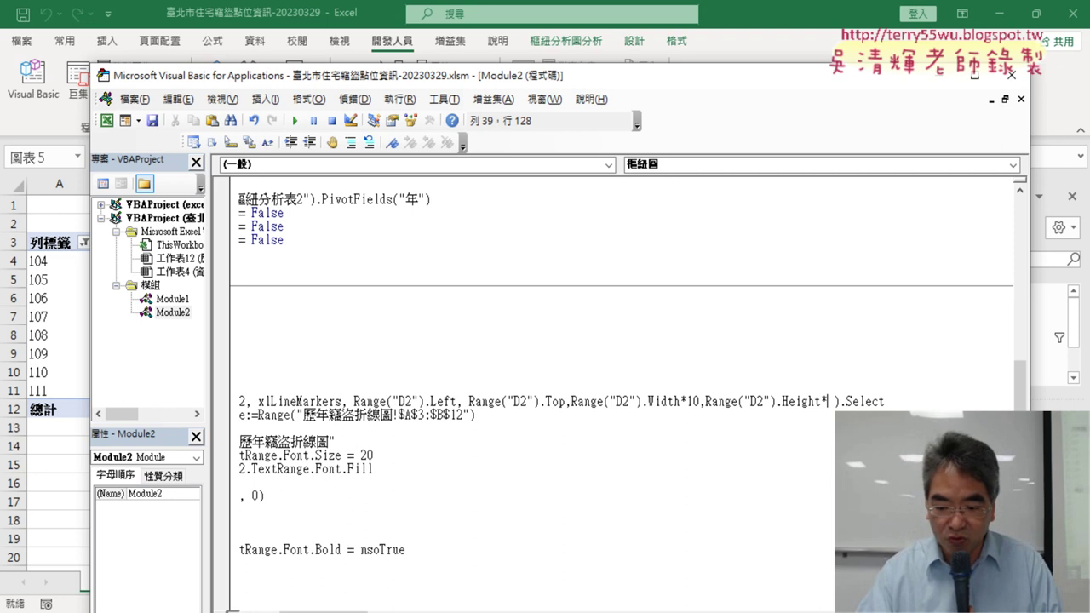
text(15)
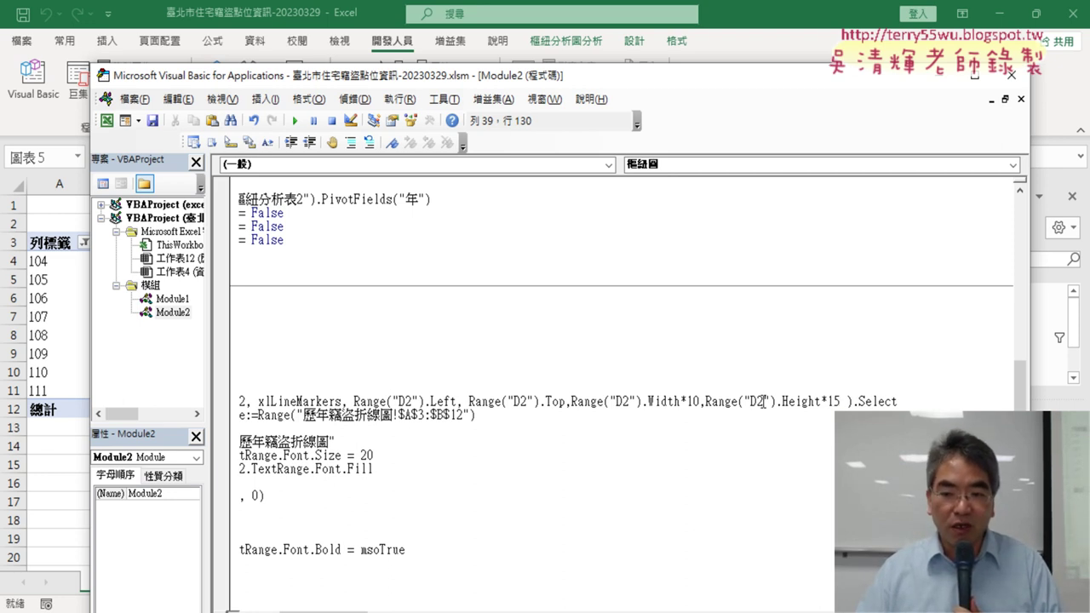
click(808, 482)
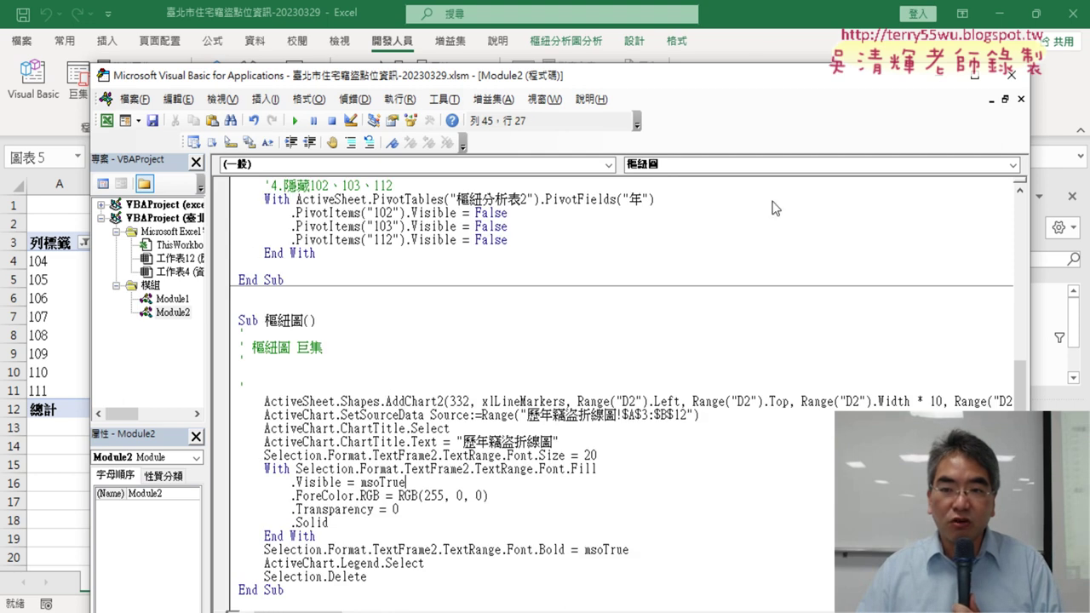
drag(760, 77, 686, 32)
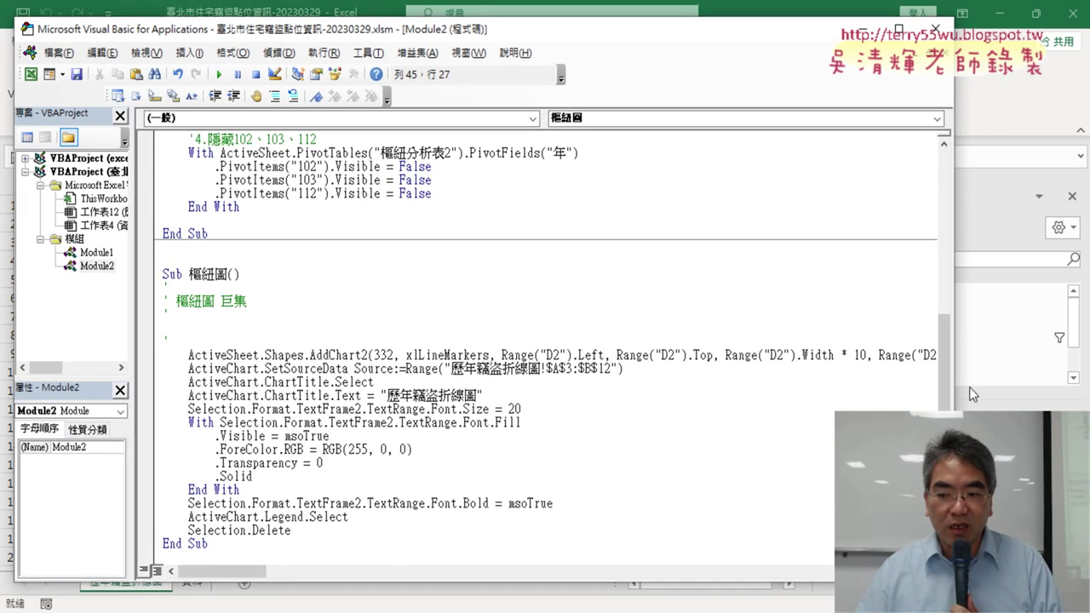
drag(954, 387, 1078, 385)
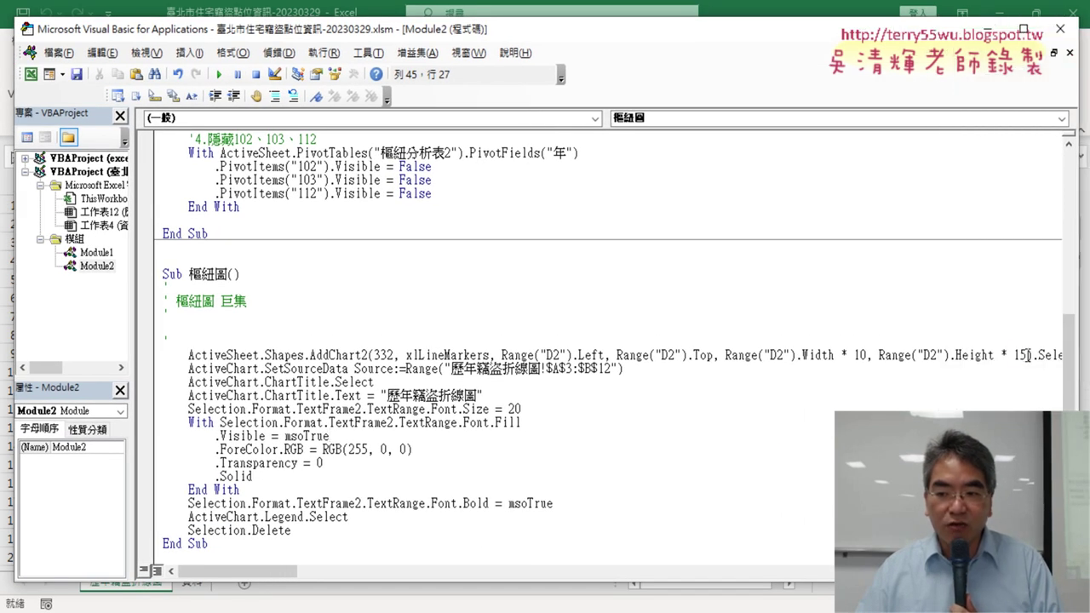
drag(1027, 355, 500, 355)
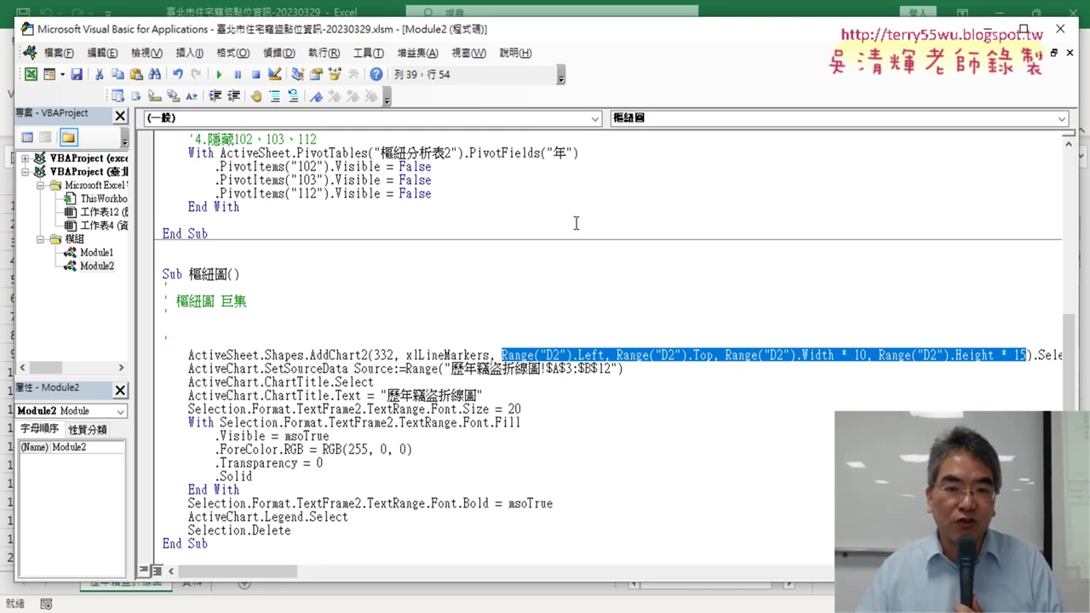
drag(508, 33, 816, 42)
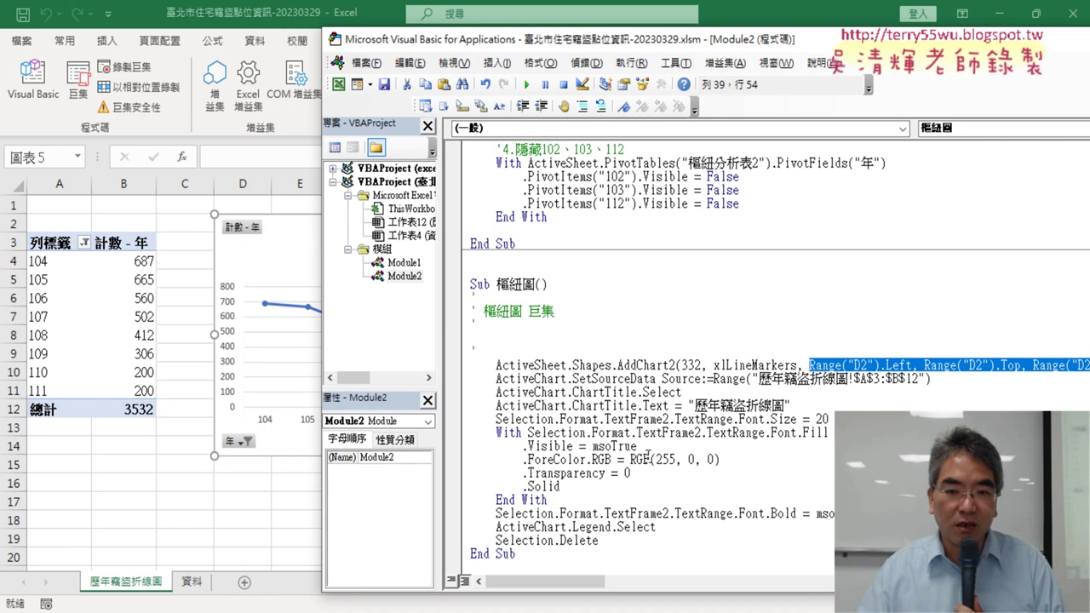
click(650, 458)
click(527, 85)
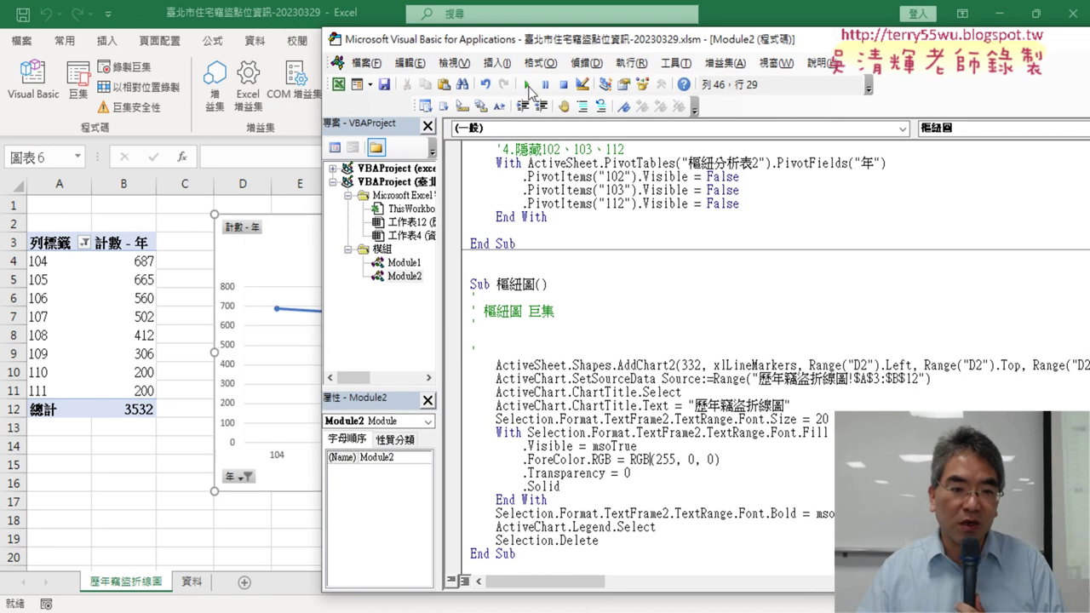
click(179, 270)
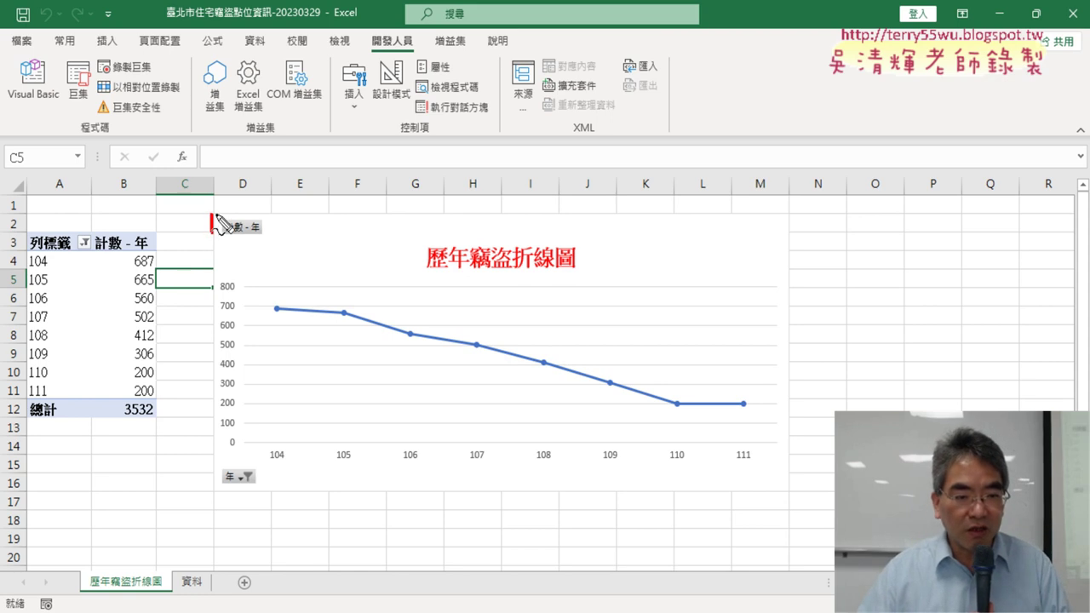
drag(212, 235, 246, 214)
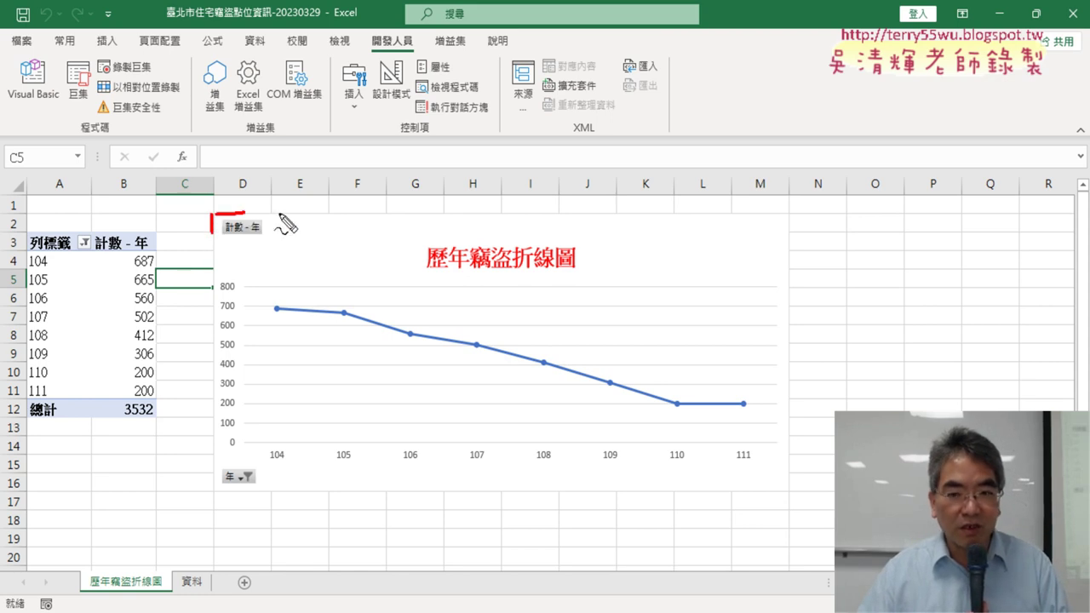
drag(790, 208, 788, 230)
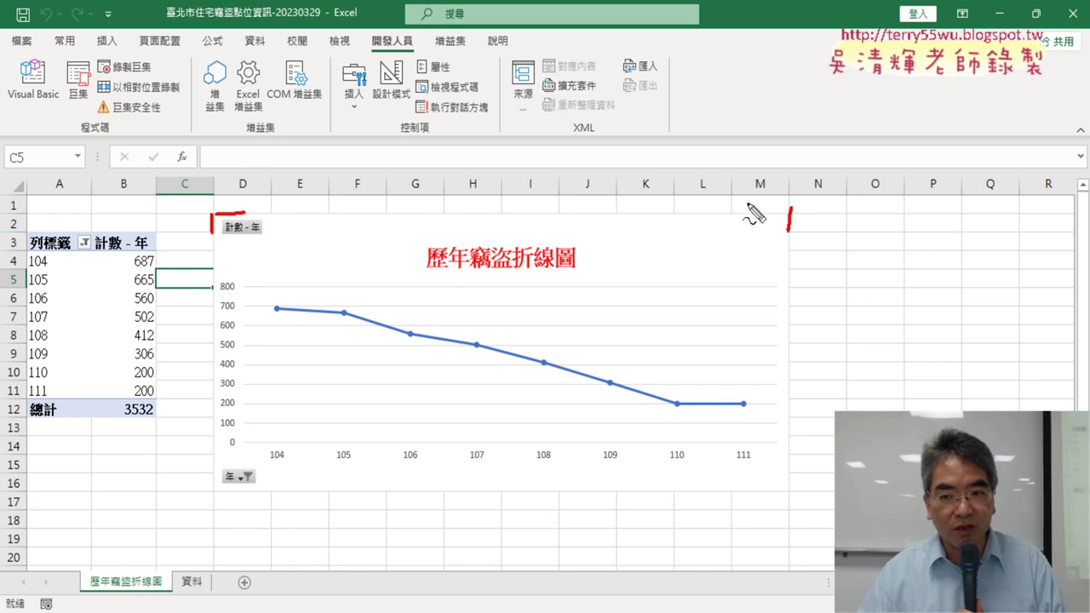
drag(729, 215, 790, 217)
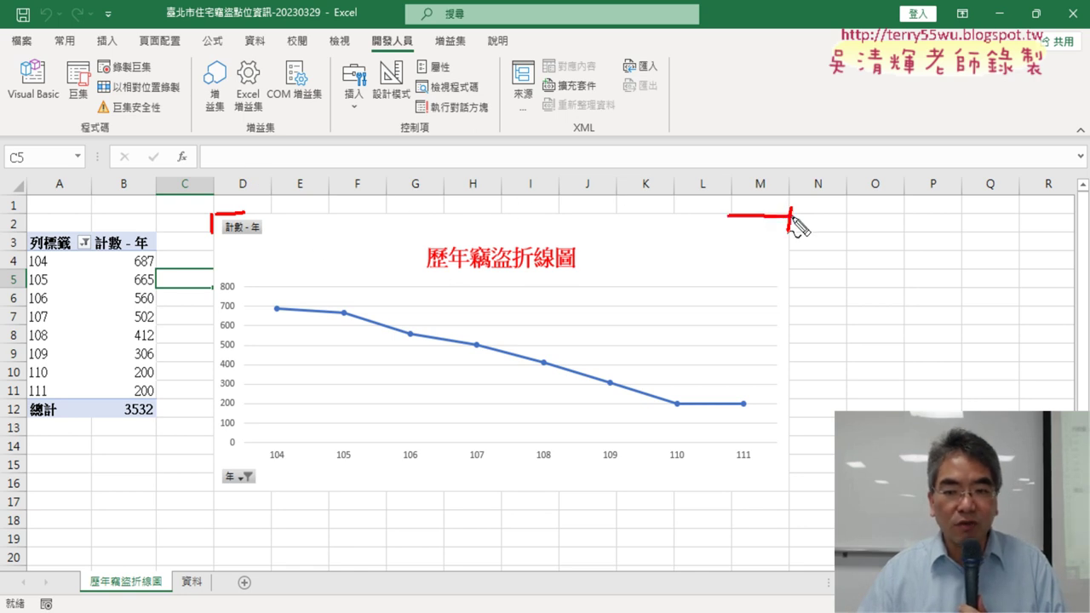
drag(762, 491, 817, 490)
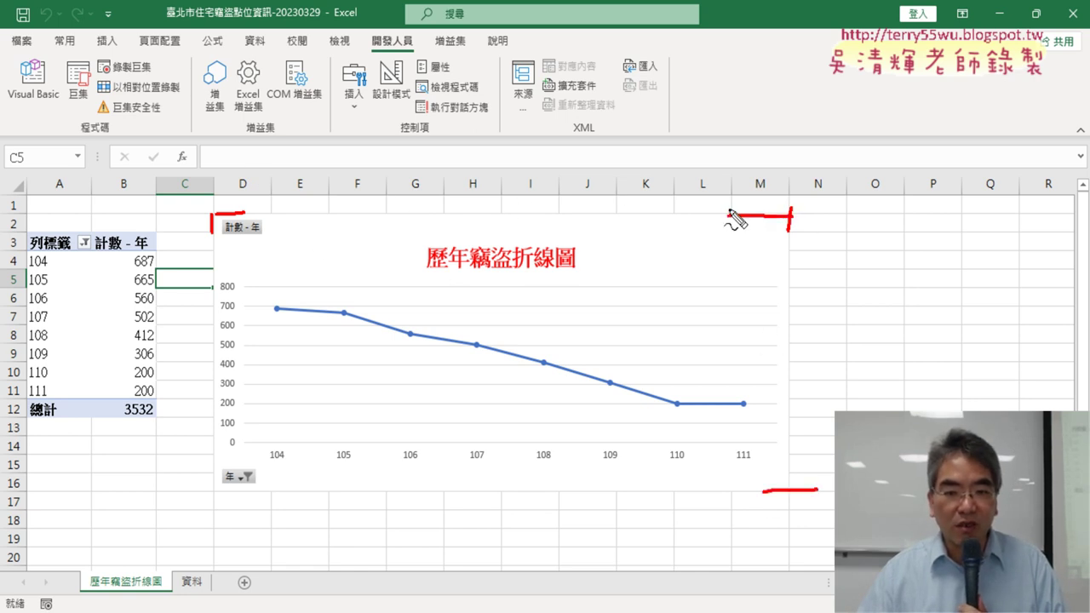
drag(6, 210, 38, 210)
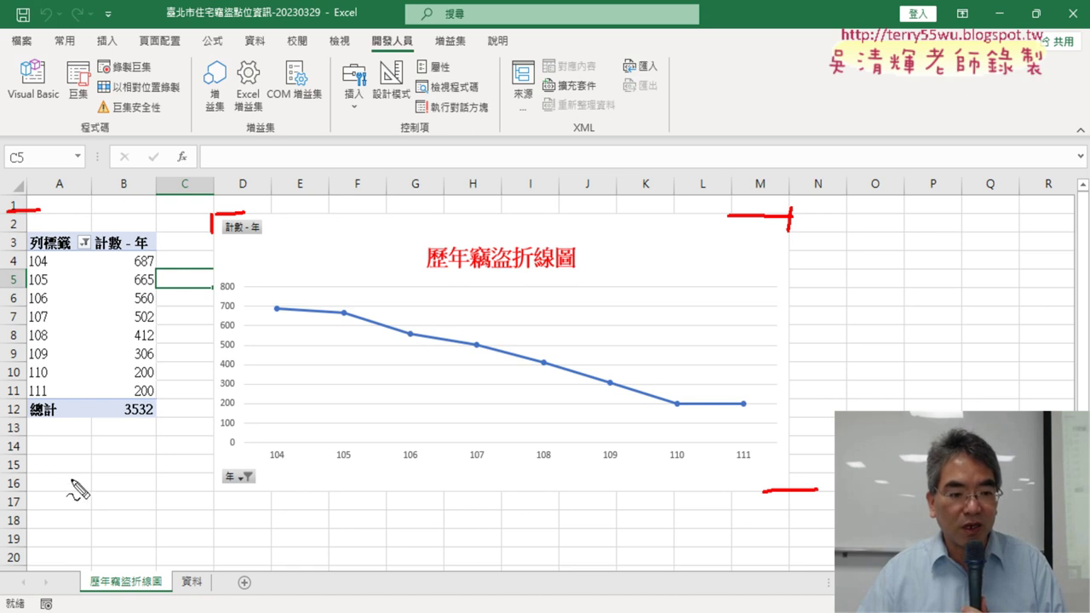
drag(20, 492, 49, 491)
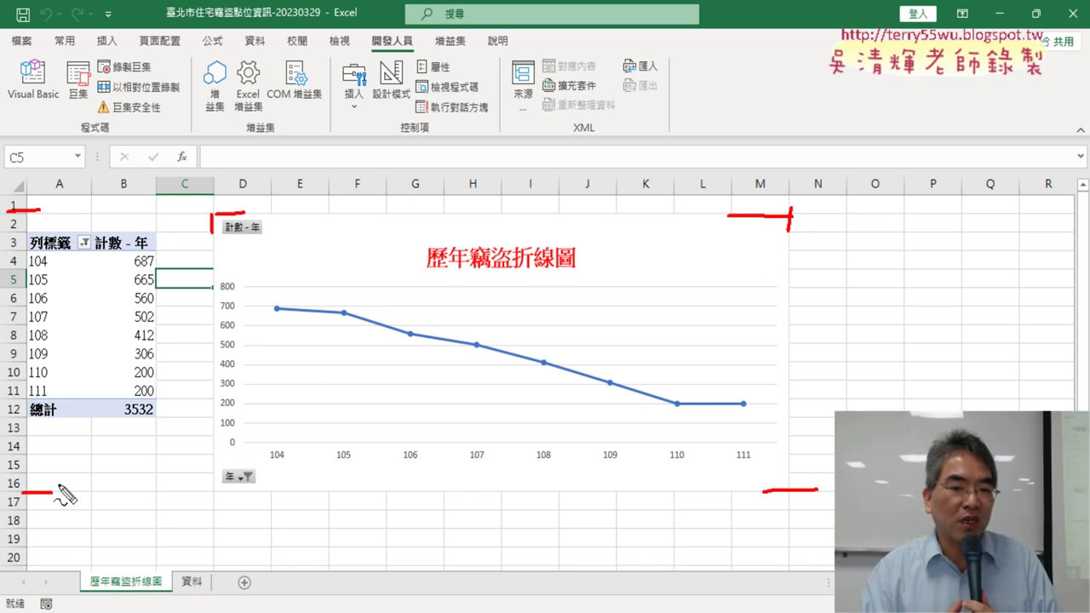
key(Escape)
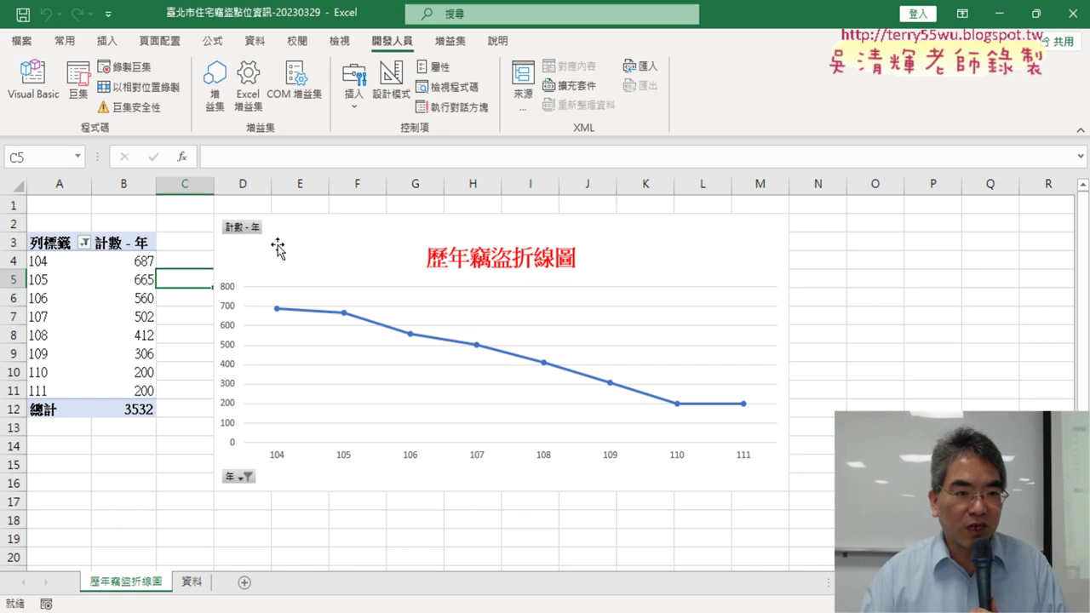
Highlight Range("D2").Left, Range("D2").Top in the 樞紐圖 code, then switch to Google Docs.
click(38, 89)
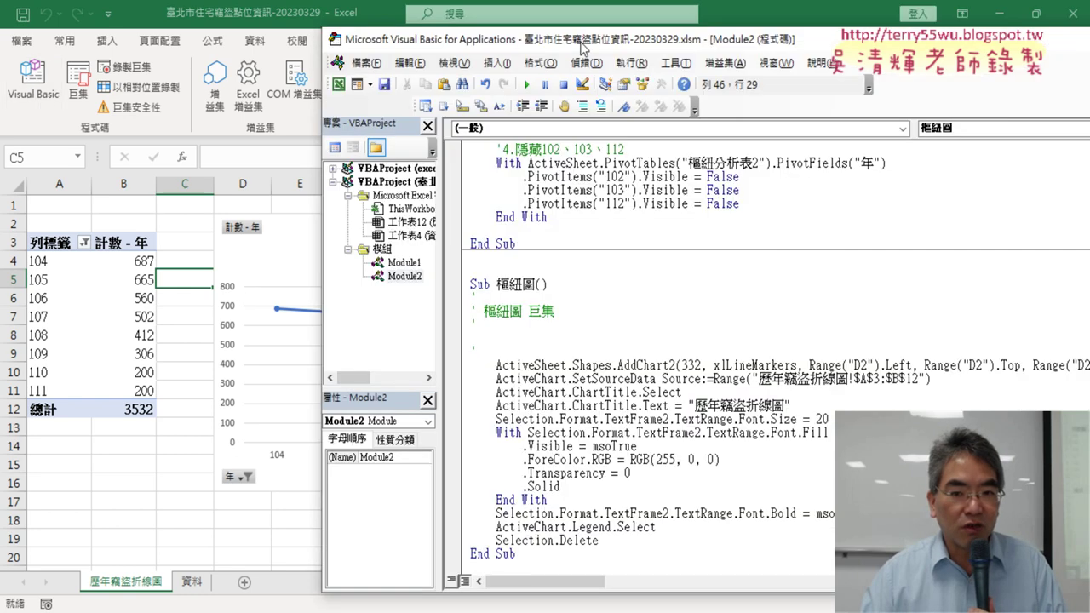
drag(582, 47, 288, 39)
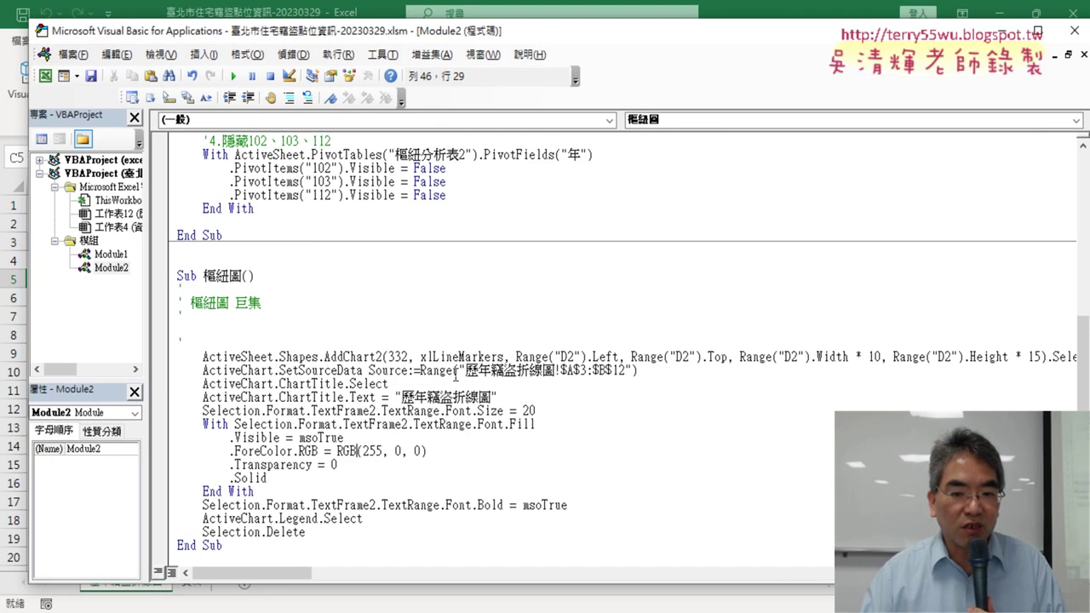
drag(645, 371, 153, 362)
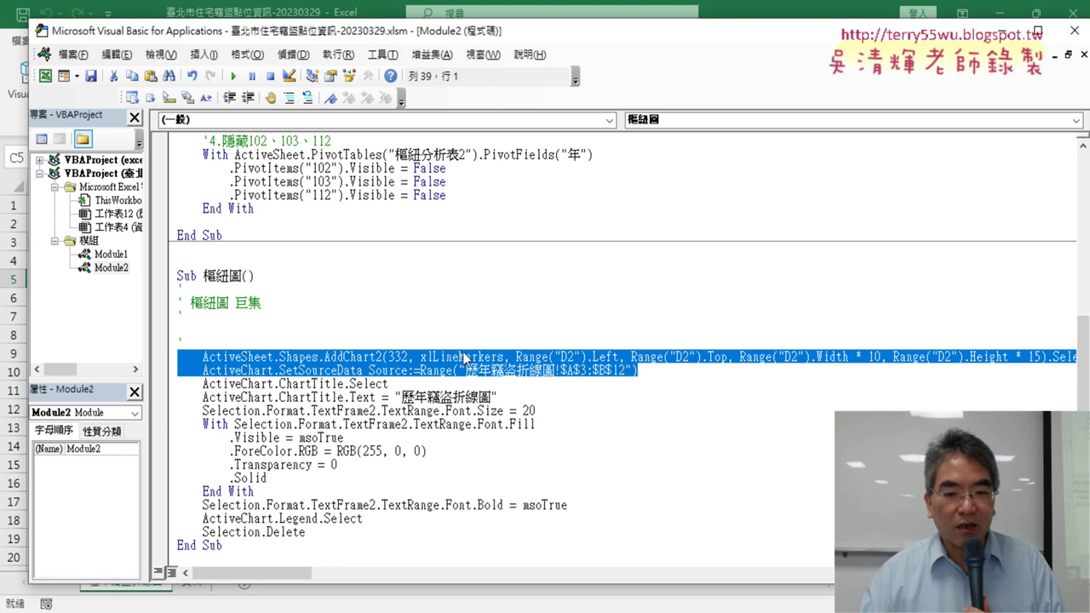
click(503, 357)
mouse_move(517, 357)
mouse_down()
mouse_move(182, 358)
mouse_move(731, 361)
mouse_up()
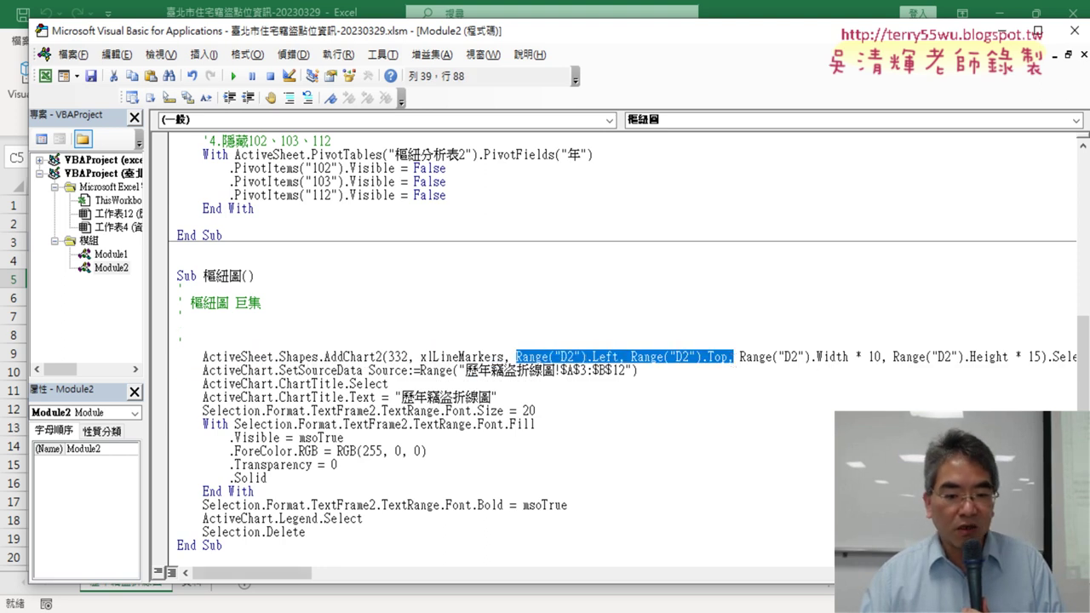
click(494, 596)
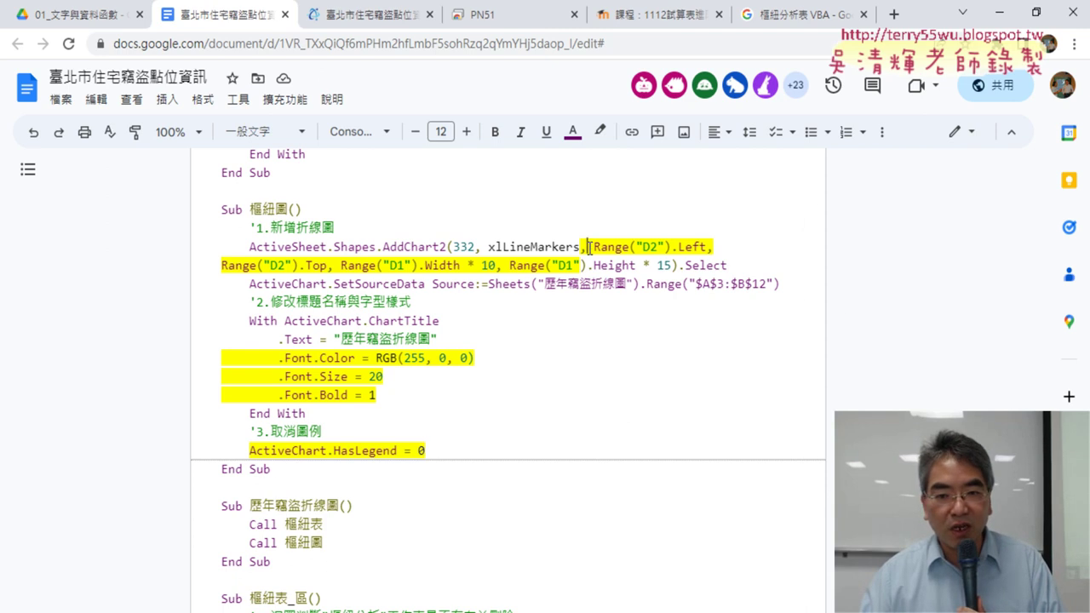
mouse_move(588, 247)
mouse_down()
mouse_move(698, 246)
mouse_move(328, 265)
mouse_up()
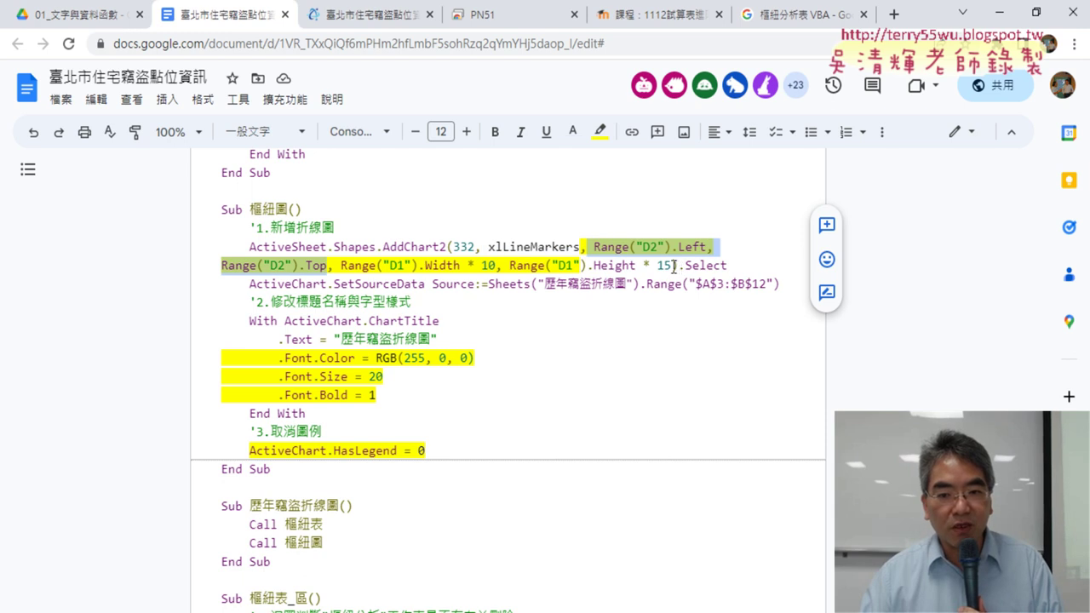
drag(672, 265, 595, 248)
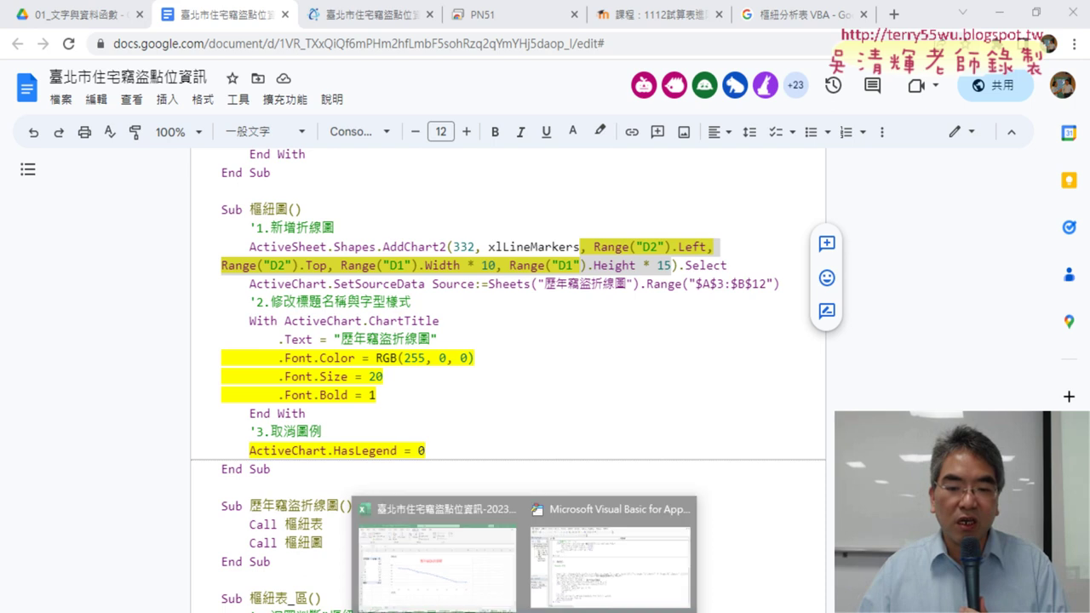
click(600, 553)
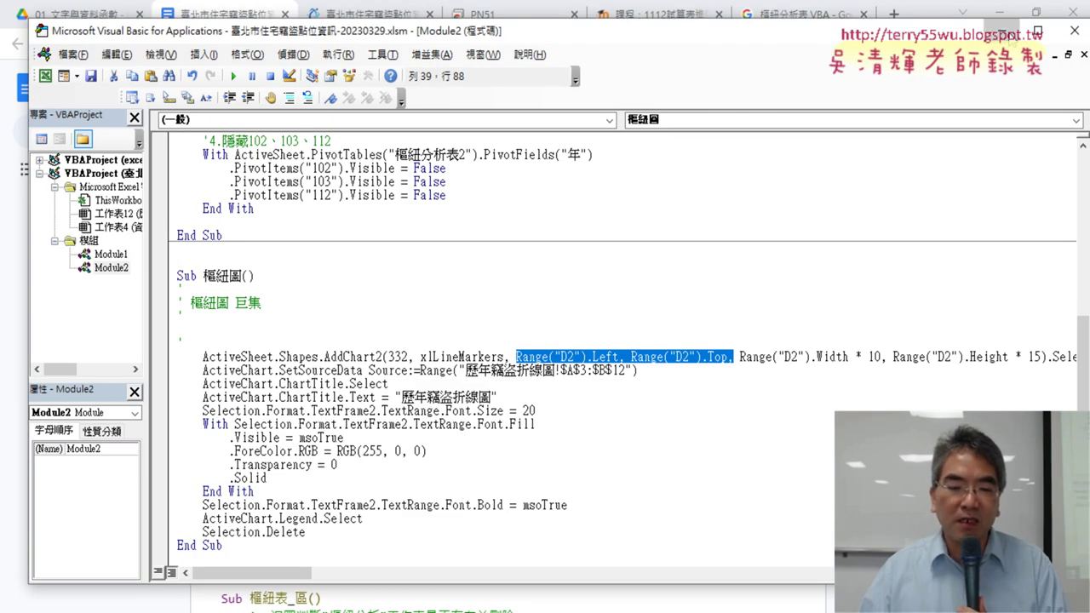
click(1001, 30)
drag(432, 454, 198, 302)
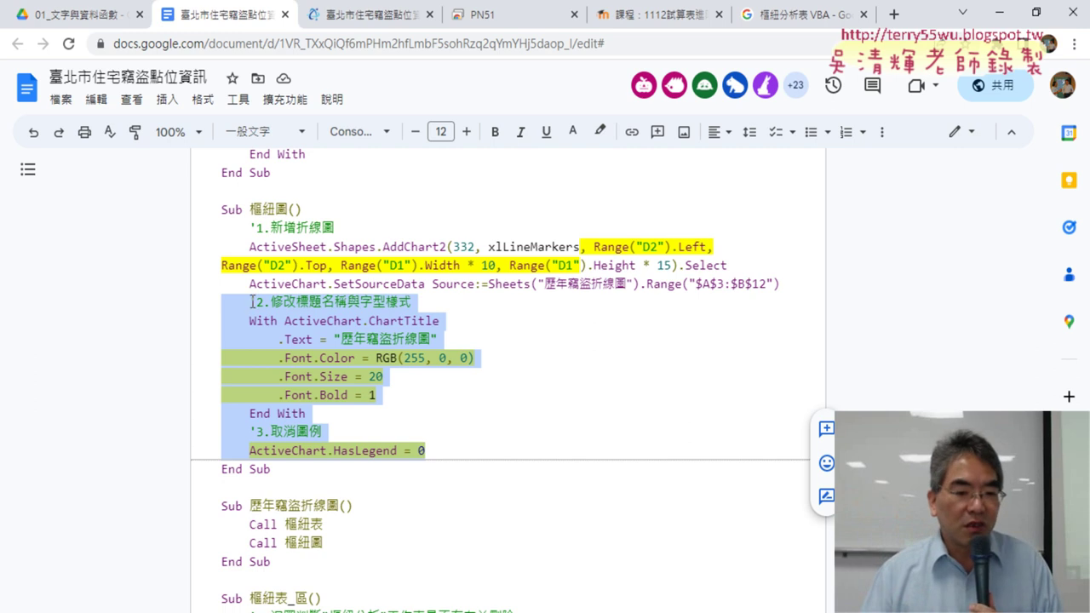
scroll(307, 423, down, 2)
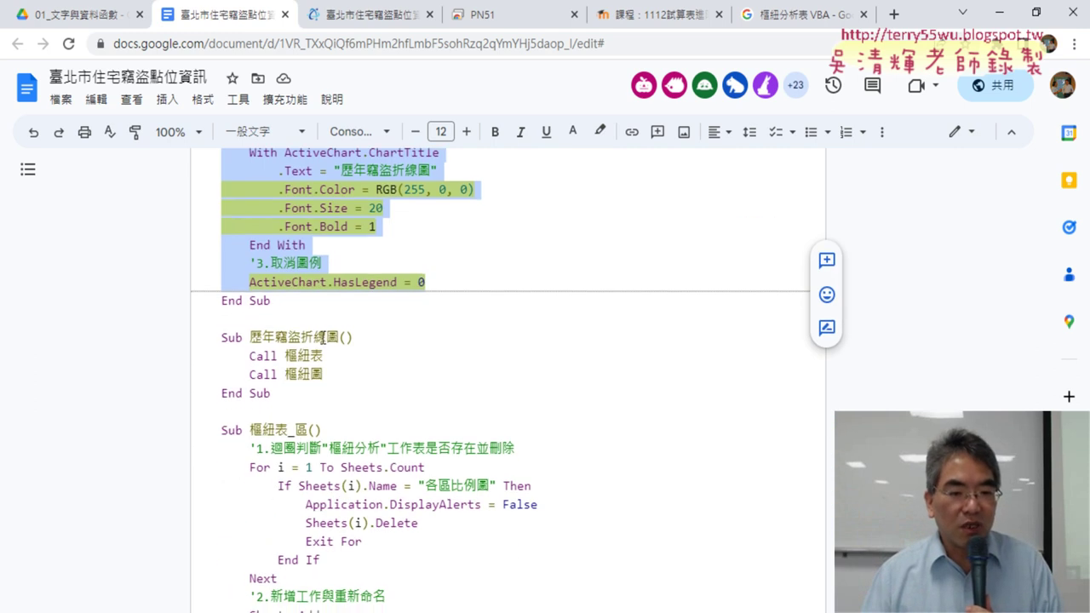
drag(278, 397, 216, 332)
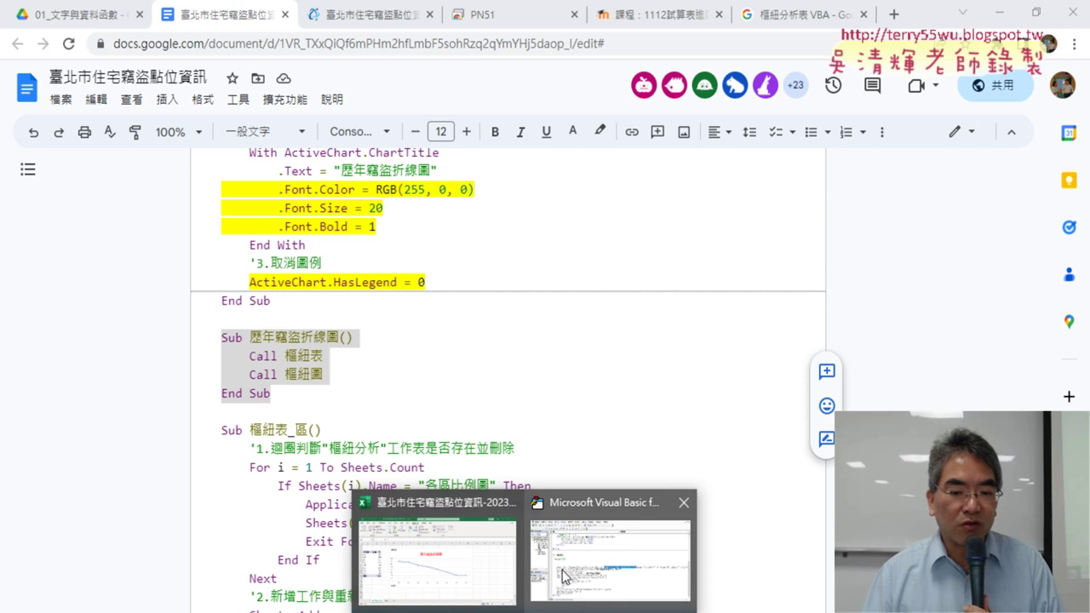
Open Module1 in the VBA editor and go to the Sub 歷年竊盜折線圖 code.
click(568, 587)
scroll(441, 435, up, 2)
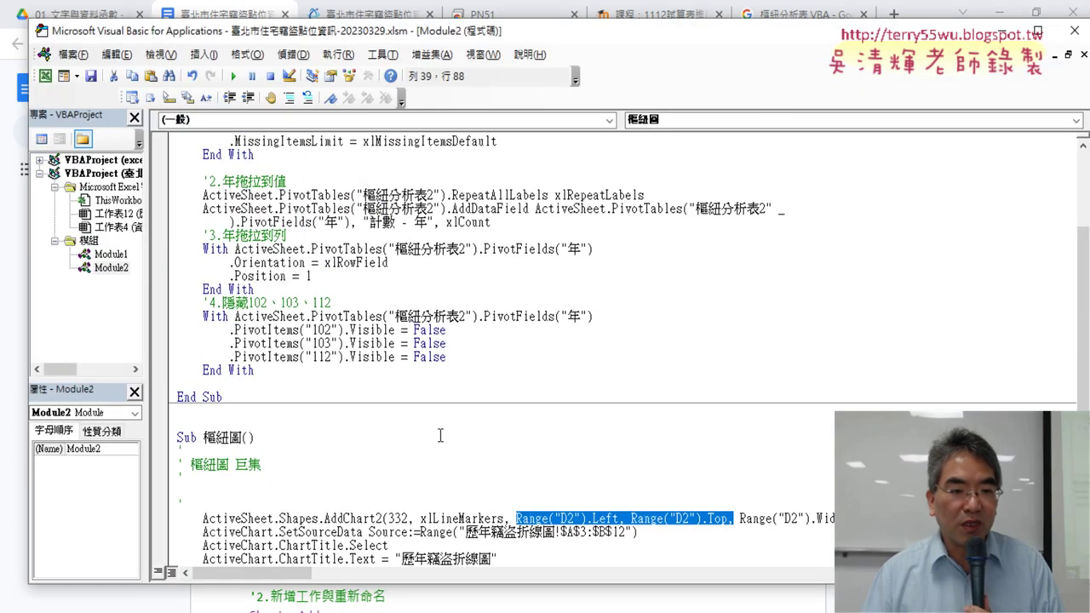
scroll(441, 435, up, 5)
double_click(114, 258)
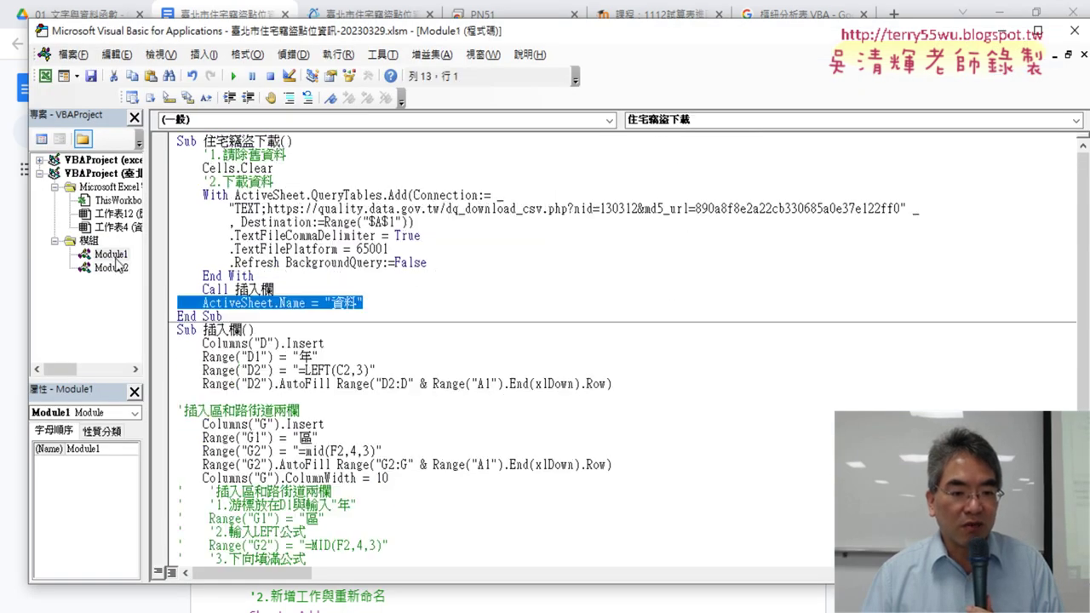
scroll(245, 330, down, 5)
click(278, 505)
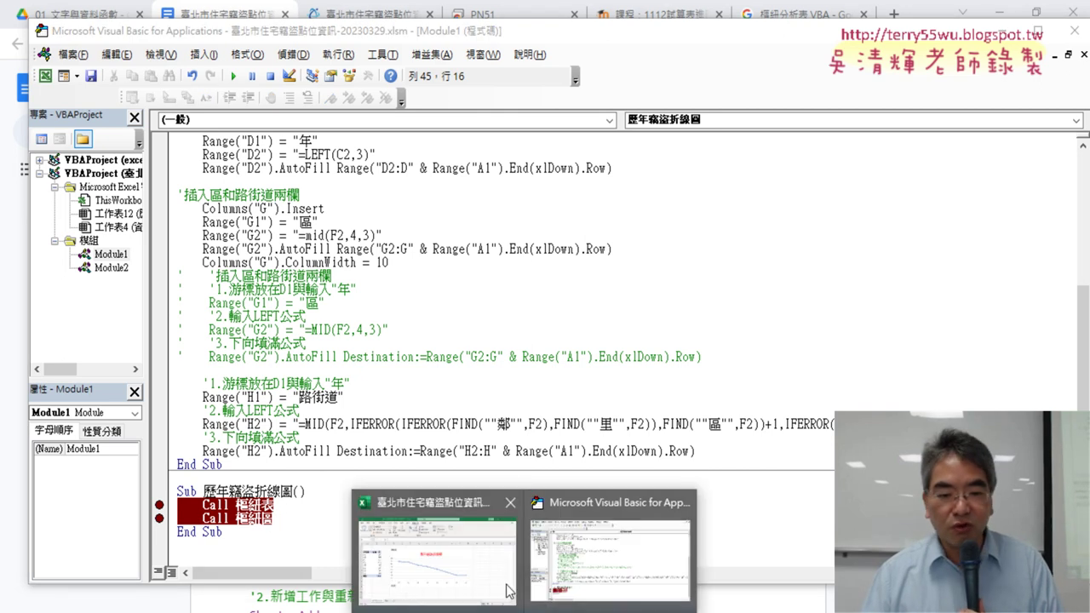
Delete the old chart sheet from the workbook.
click(426, 544)
right_click(143, 583)
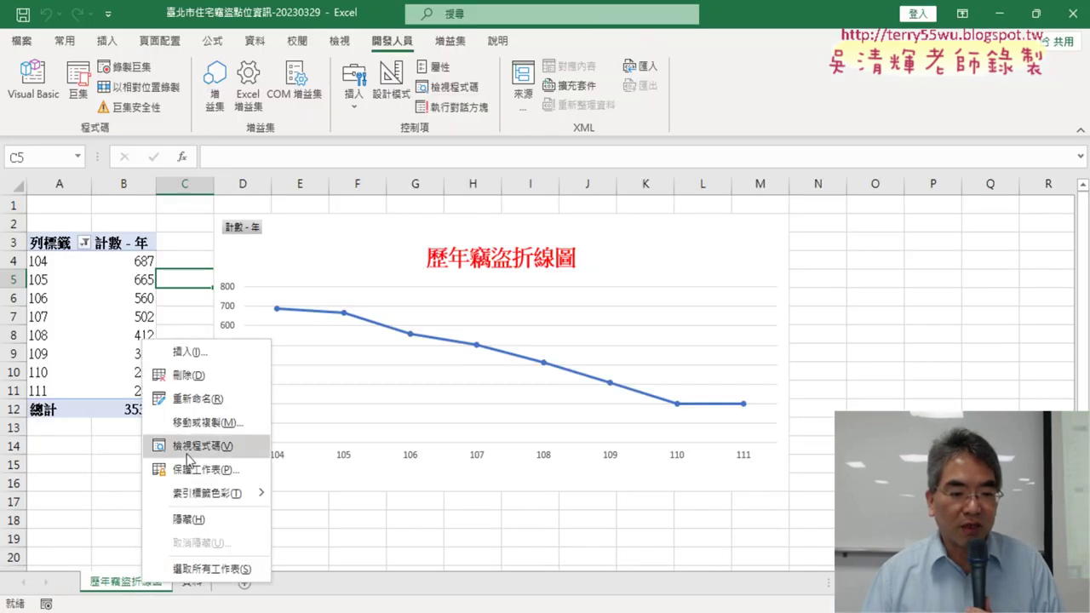
click(207, 380)
click(515, 360)
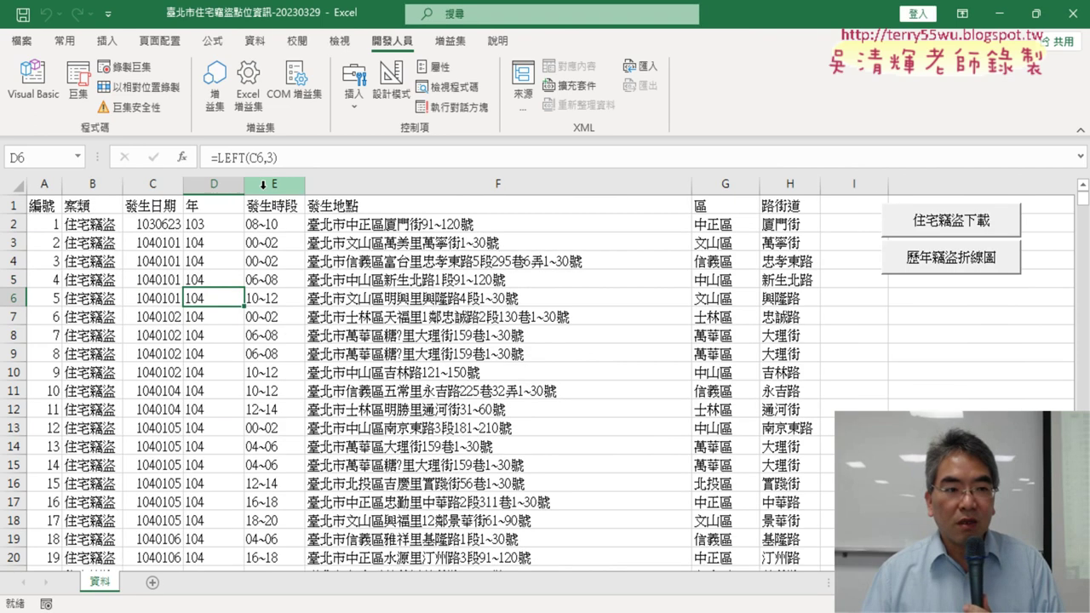
Rerun the chart macro without the Call 樞紐表 and Call 樞紐圖 breakpoints, then debug error 1004.
click(964, 267)
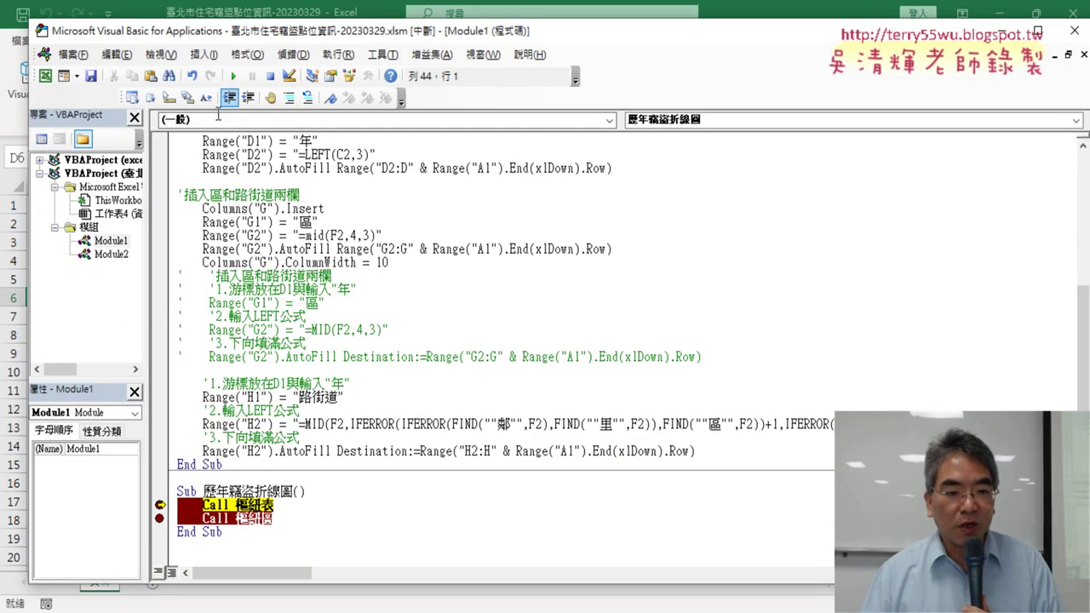
click(161, 506)
click(161, 518)
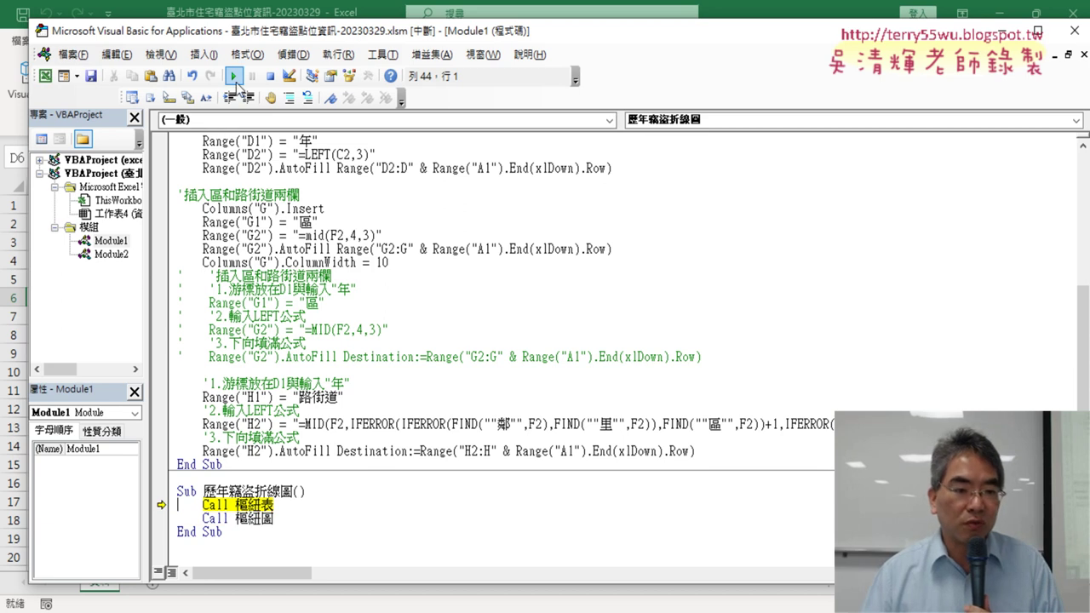
click(232, 76)
click(577, 293)
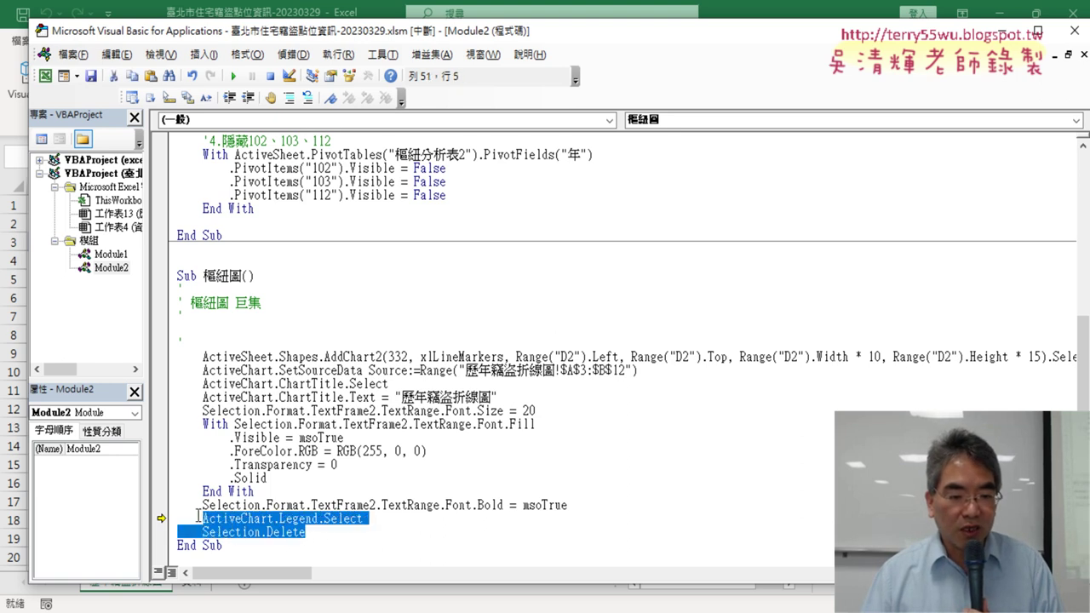
Delete the Font.Bold, Legend.Select and Selection.Delete lines, then reset the paused macro run.
drag(309, 535, 155, 506)
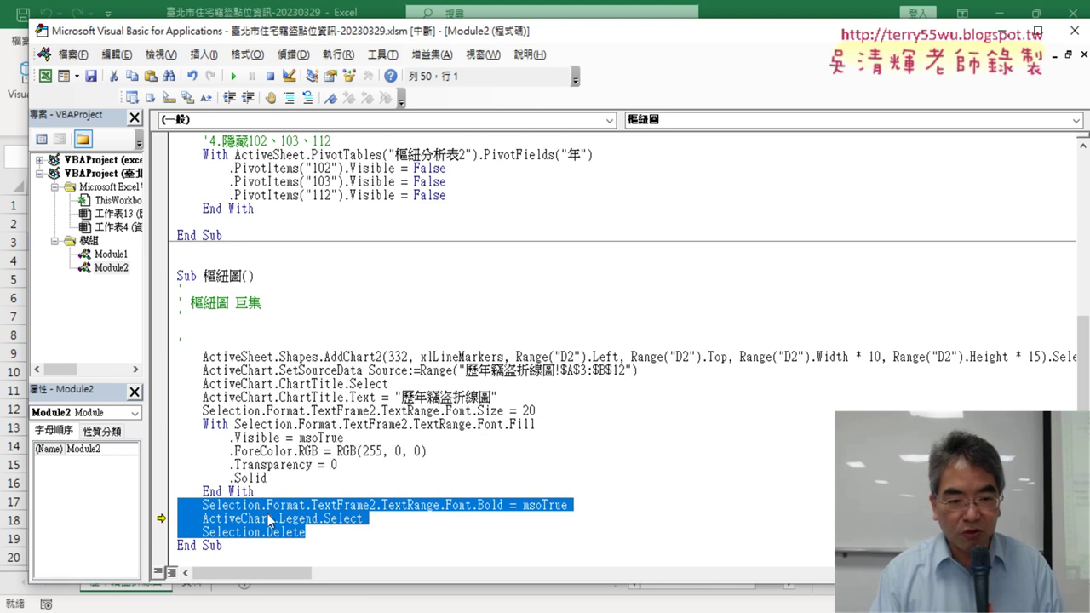
key(Delete)
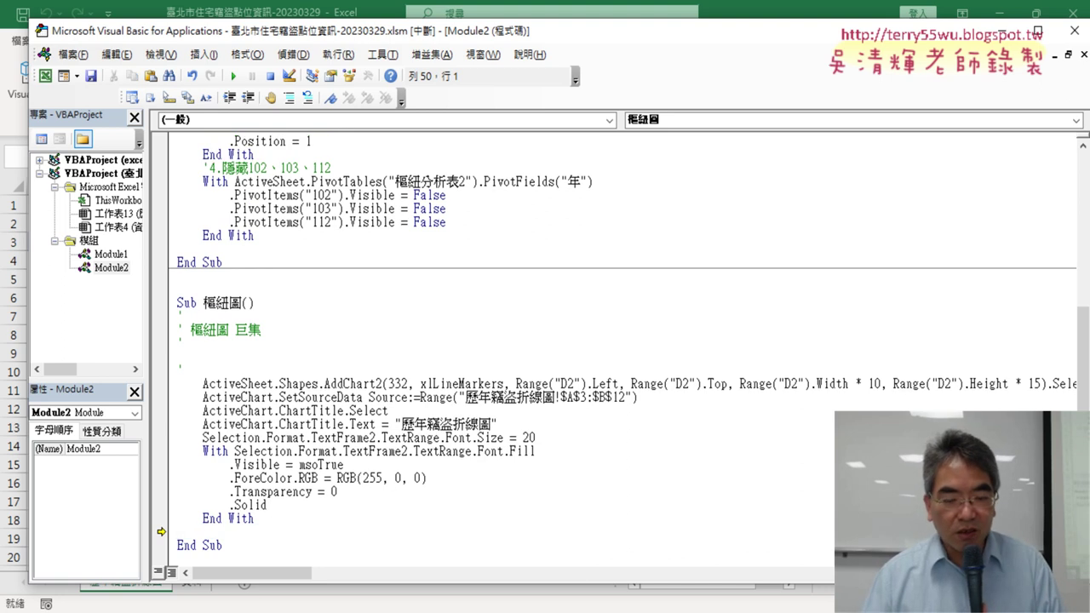
click(470, 571)
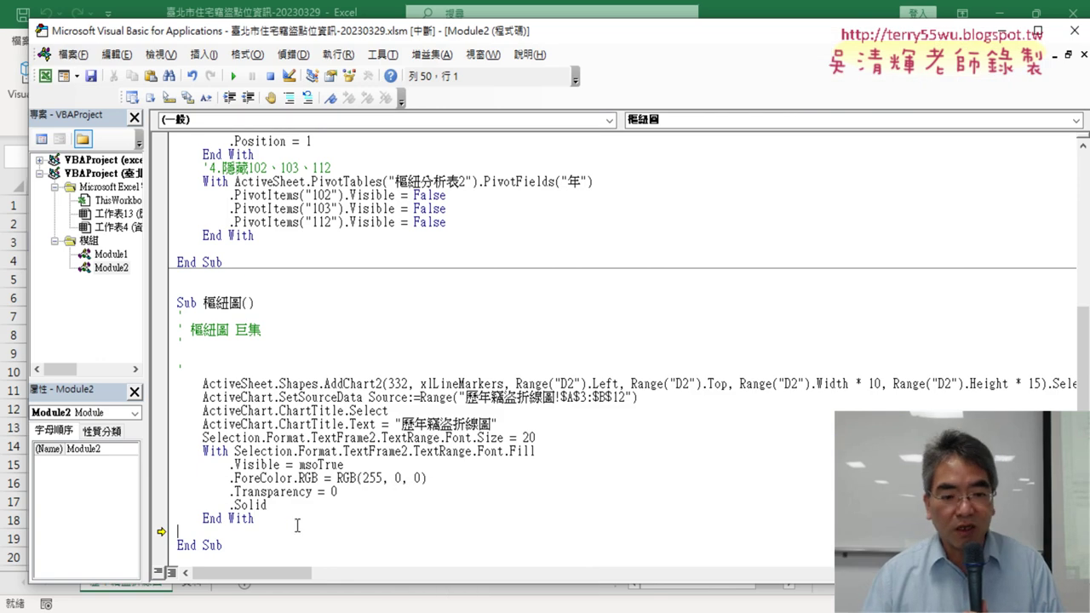
click(234, 76)
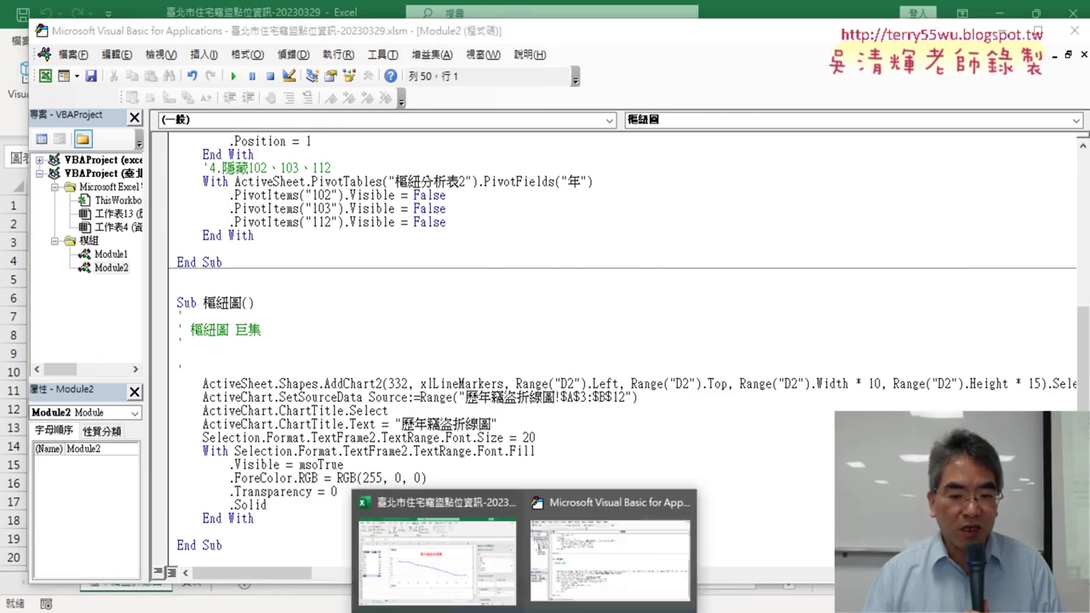
Delete the 歷年竊盜折線圖 sheet and rerun the 歷年竊盜折線圖 macro to rebuild the red-titled chart.
click(434, 549)
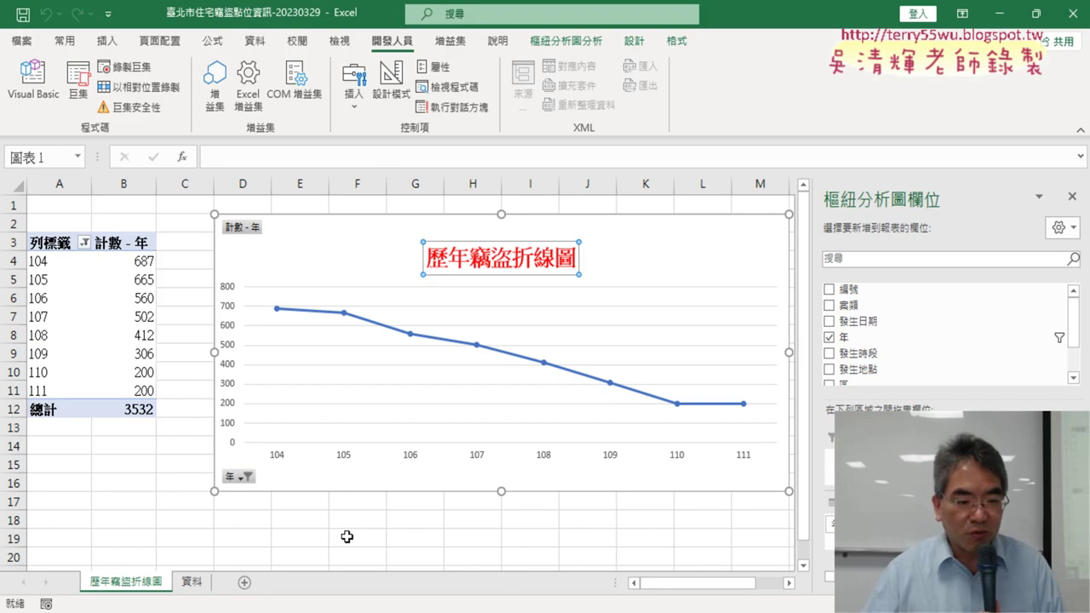
right_click(149, 583)
click(191, 371)
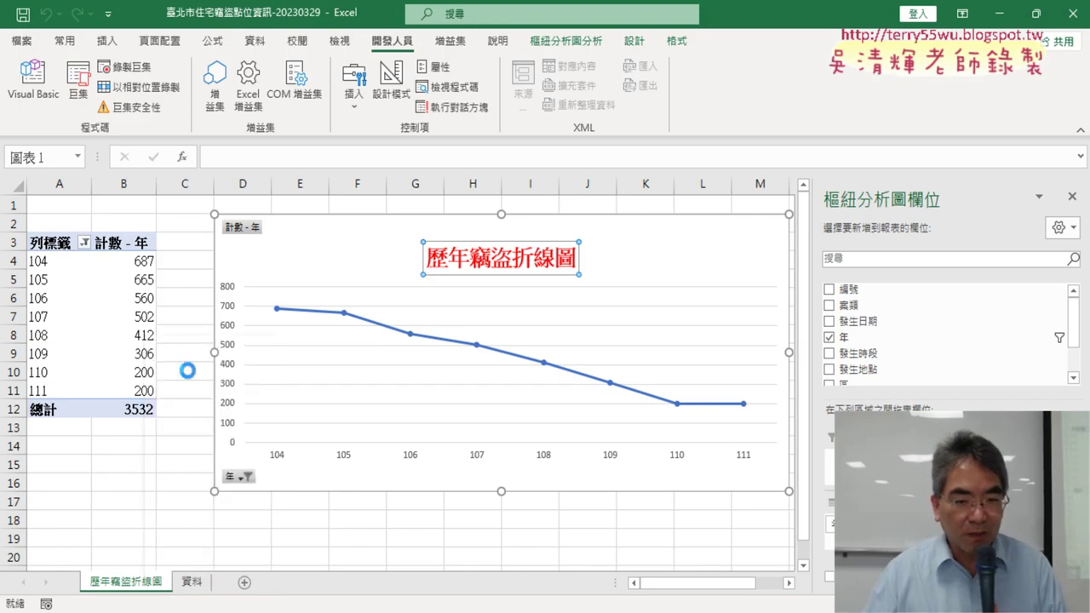
click(511, 361)
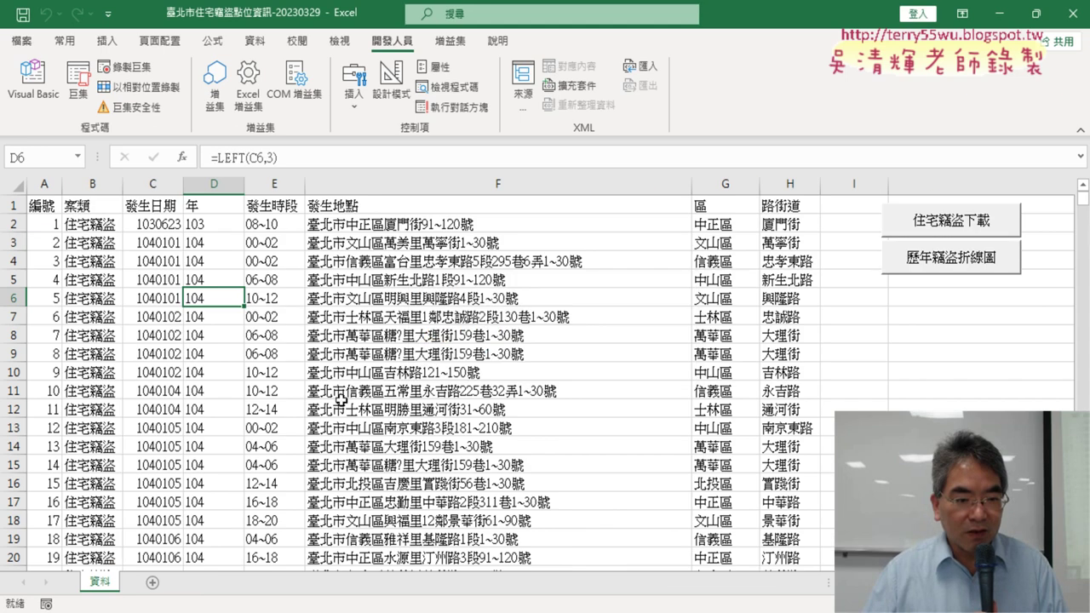
click(959, 264)
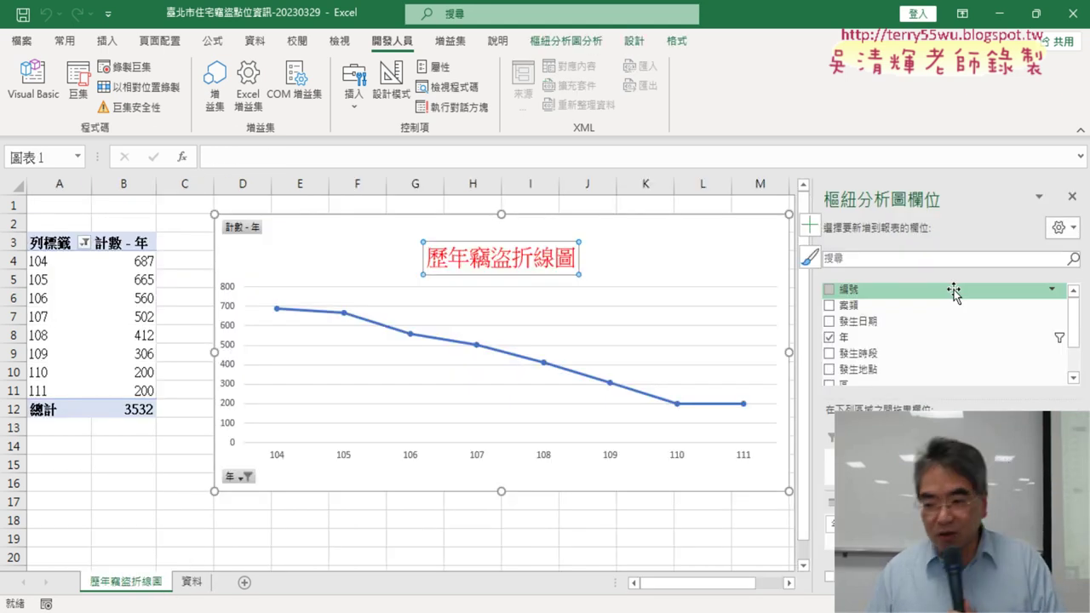